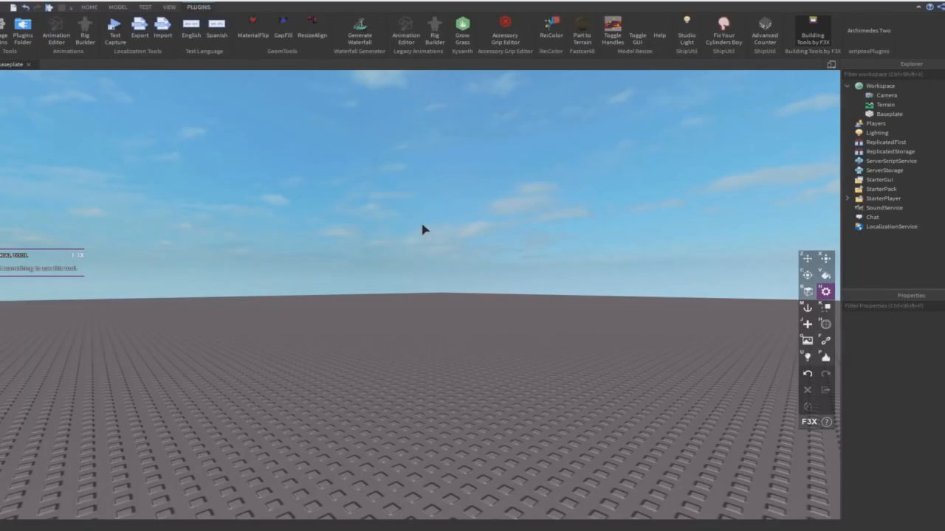
{"action": "right_click_drag", "start_coordinate": [423, 229], "coordinate": [419, 226]}
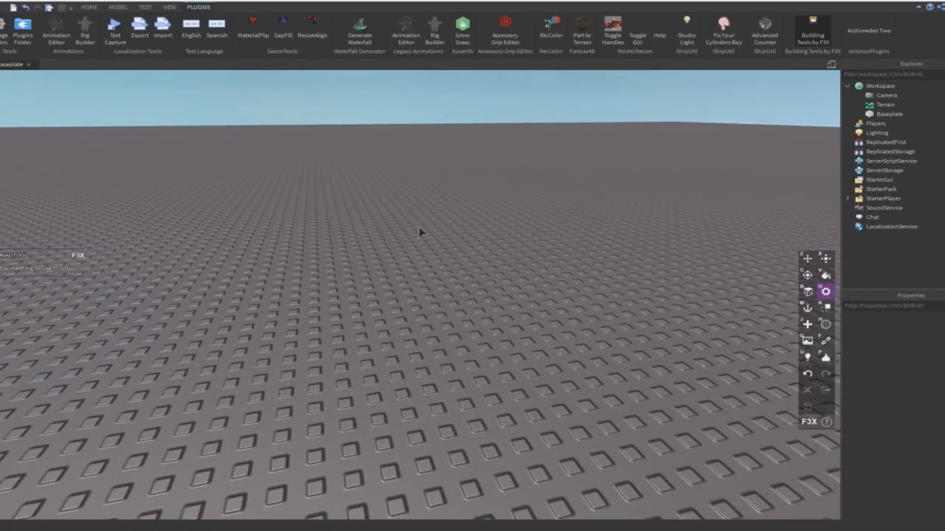
{"action": "key", "text": "j"}
{"action": "left_click", "coordinate": [419, 295]}
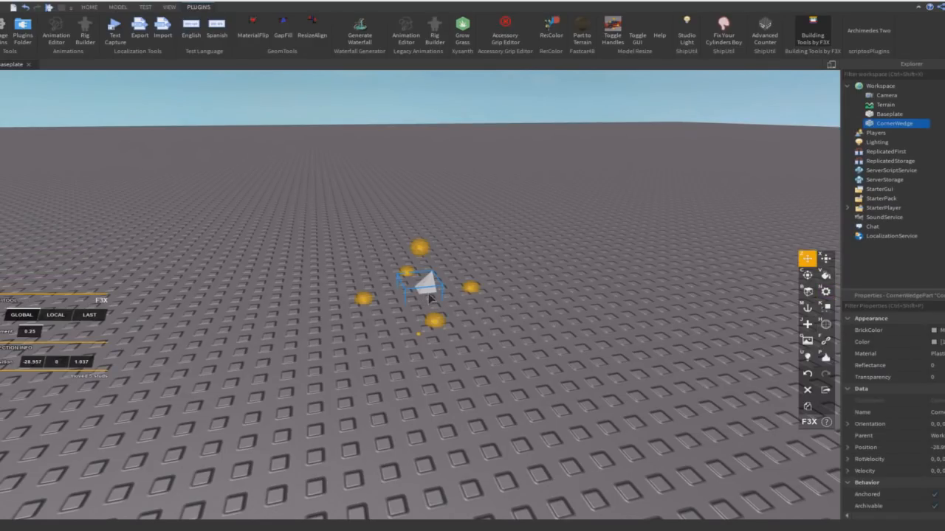
{"action": "key", "text": "Delete"}
Create a normal block part on the baseplate and focus the view on it
{"action": "key", "text": "j"}
{"action": "left_click", "coordinate": [83, 314]}
{"action": "left_click", "coordinate": [76, 332]}
{"action": "left_click", "coordinate": [299, 316]}
{"action": "left_click_drag", "start_coordinate": [315, 302], "coordinate": [404, 308]}
{"action": "key", "text": "f"}
{"action": "right_click_drag", "start_coordinate": [404, 308], "coordinate": [403, 308]}
{"action": "scroll", "coordinate": [403, 308], "scroll_direction": "down", "scroll_amount": 5}
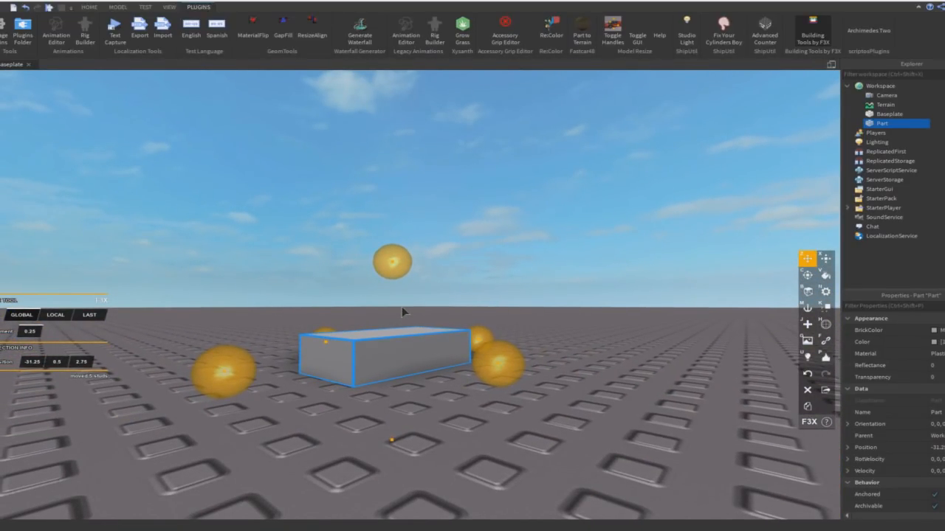
Raise the part's height to 5 studs, keeping its base on the baseplate
{"action": "key", "text": "x"}
{"action": "scroll", "coordinate": [404, 315], "scroll_direction": "up", "scroll_amount": 3}
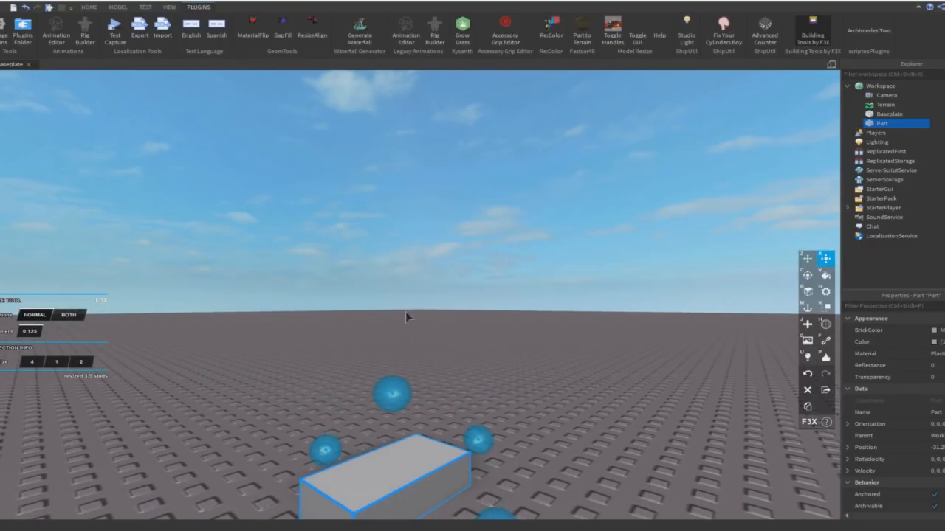
{"action": "scroll", "coordinate": [405, 315], "scroll_direction": "down", "scroll_amount": 3}
{"action": "left_click_drag", "start_coordinate": [394, 358], "coordinate": [467, 272]}
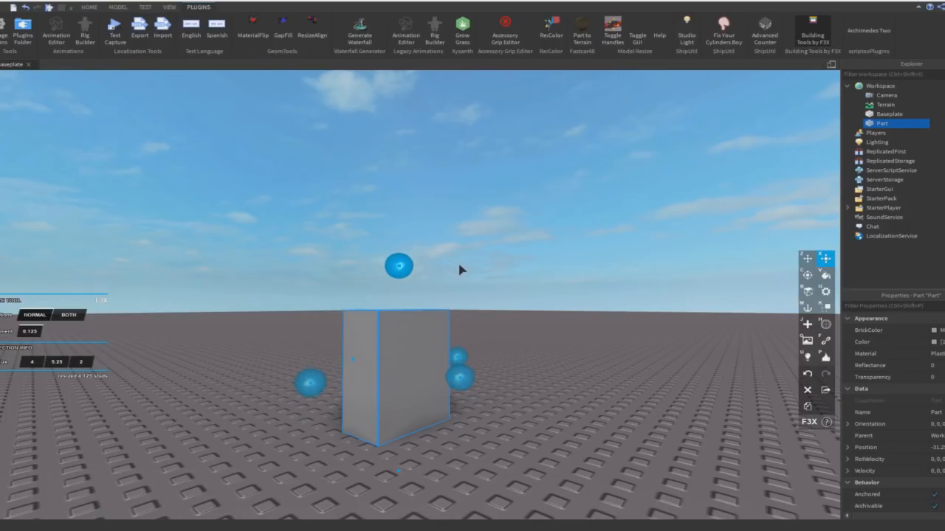
{"action": "key", "text": "f"}
{"action": "right_click_drag", "start_coordinate": [455, 276], "coordinate": [382, 315]}
{"action": "scroll", "coordinate": [380, 315], "scroll_direction": "down", "scroll_amount": 3}
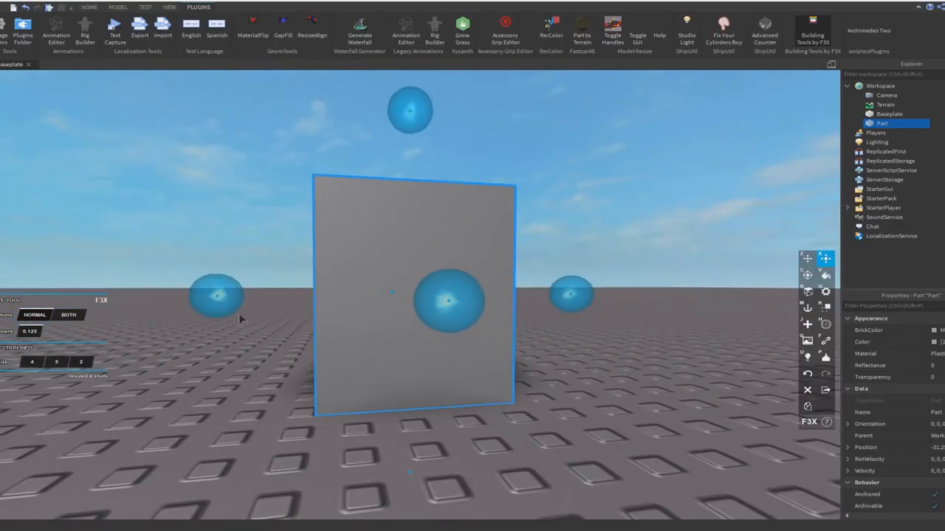
Undo a trial resize of the part's side and set its depth to 1 stud
{"action": "left_click_drag", "start_coordinate": [226, 316], "coordinate": [183, 316]}
{"action": "key", "text": "ctrl+z"}
{"action": "right_click_drag", "start_coordinate": [274, 305], "coordinate": [423, 286]}
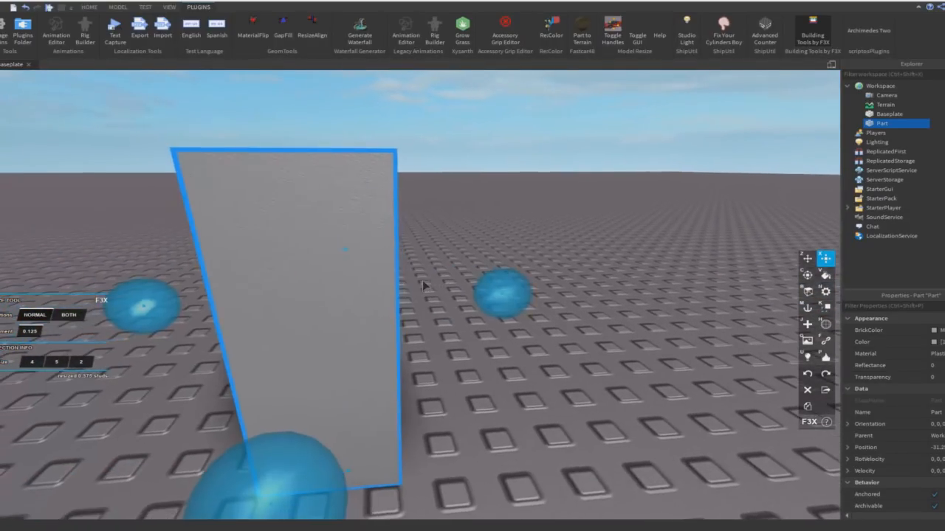
{"action": "type", "text": "f1"}
{"action": "key", "text": "Return"}
{"action": "right_click_drag", "start_coordinate": [405, 321], "coordinate": [356, 239]}
{"action": "scroll", "coordinate": [403, 319], "scroll_direction": "down", "scroll_amount": 3}
Play-test the place and walk the character across the baseplate
{"action": "left_click", "coordinate": [49, 8]}
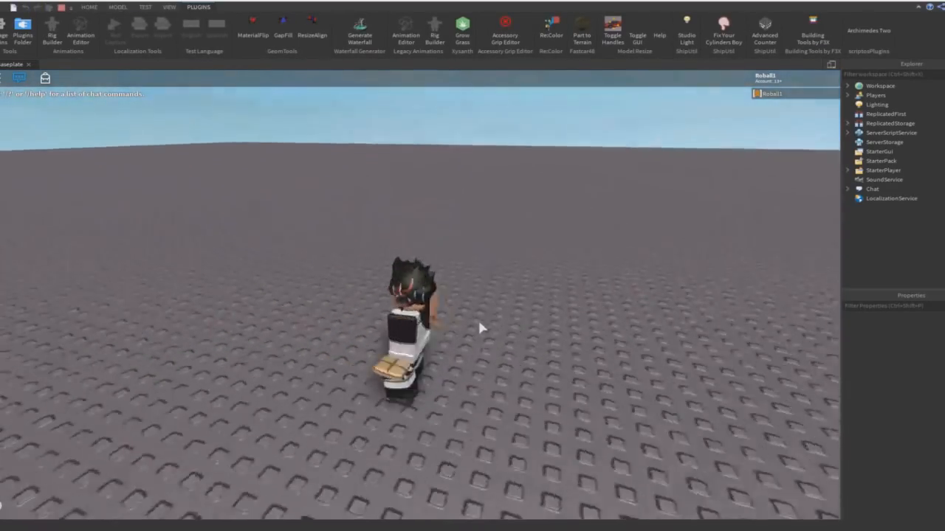
{"action": "key", "text": "shift"}
{"action": "key", "text": "w"}
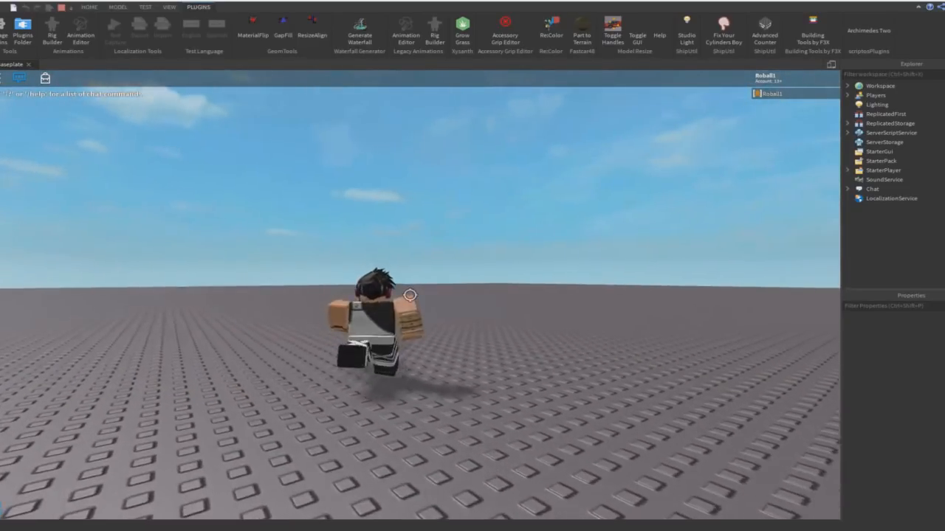
{"action": "key", "text": "w"}
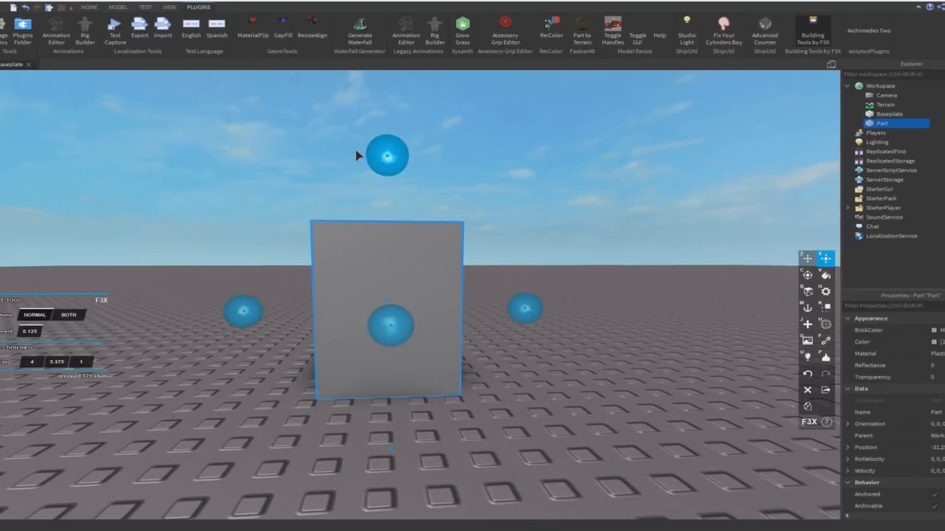
Enlarge the upright part to 6.5 studs high and 4.5 studs wide
{"action": "left_click_drag", "start_coordinate": [356, 151], "coordinate": [330, 145]}
{"action": "right_click_drag", "start_coordinate": [547, 264], "coordinate": [547, 257]}
{"action": "key", "text": "s"}
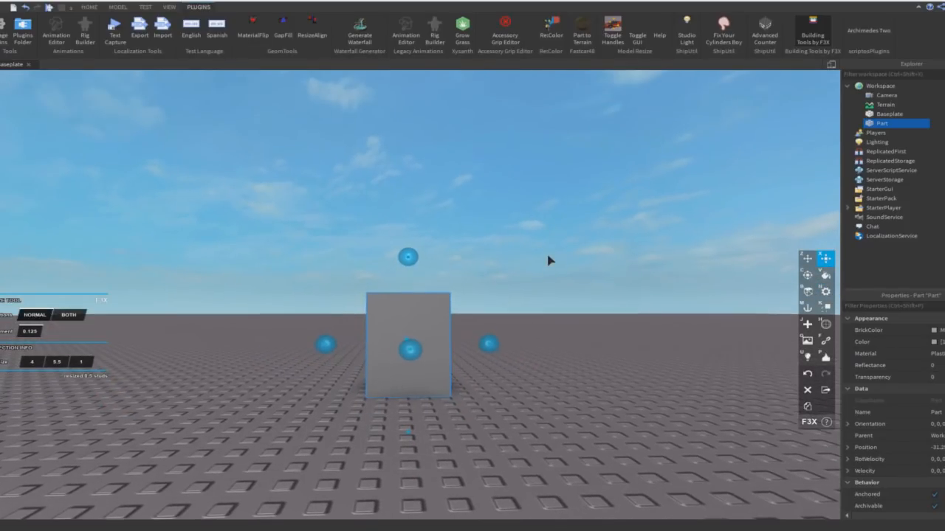
{"action": "key", "text": "w"}
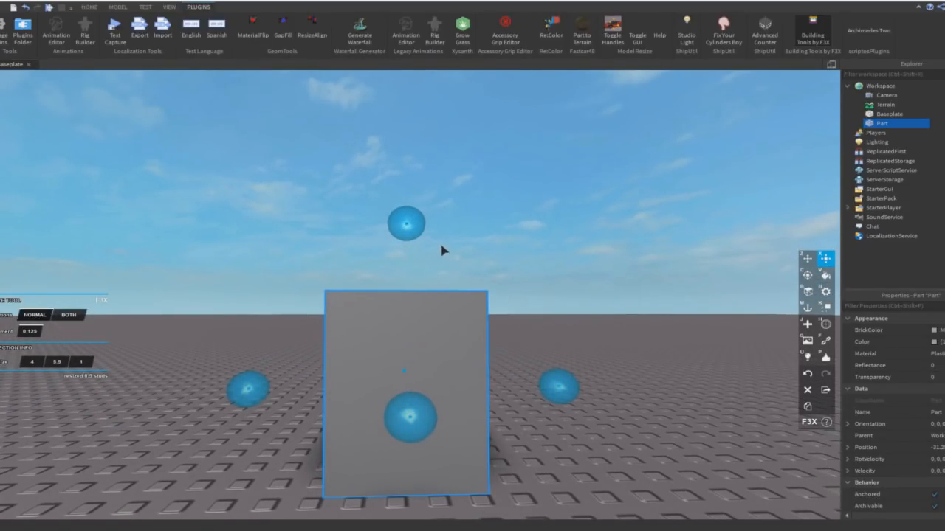
{"action": "left_click_drag", "start_coordinate": [404, 224], "coordinate": [341, 200]}
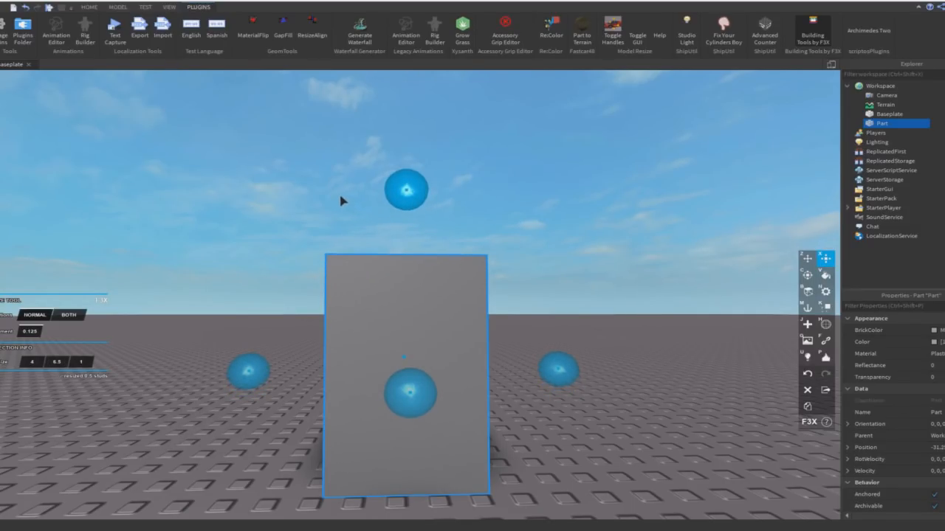
{"action": "left_click_drag", "start_coordinate": [249, 371], "coordinate": [243, 373]}
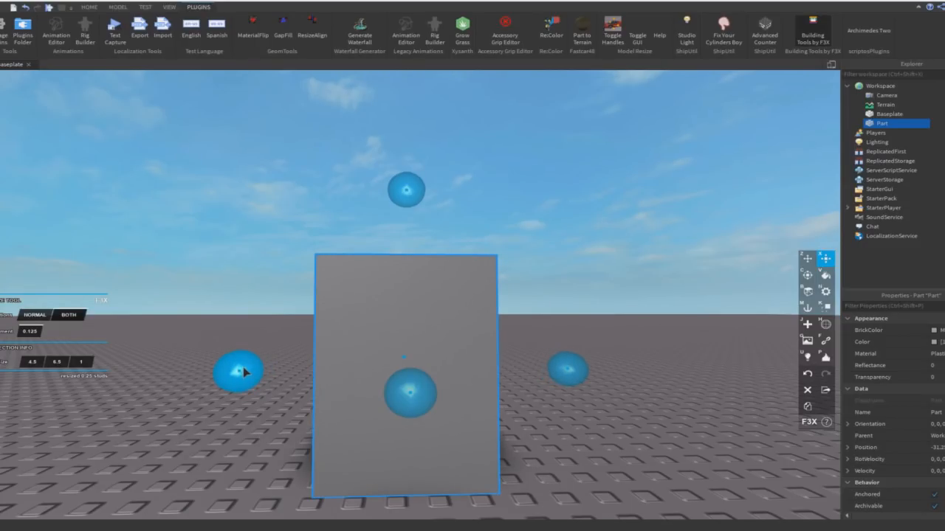
Look at the reference house picture in the web browser, and return to Roblox Studio to view the part from the side
{"action": "key", "text": "alt+Tab"}
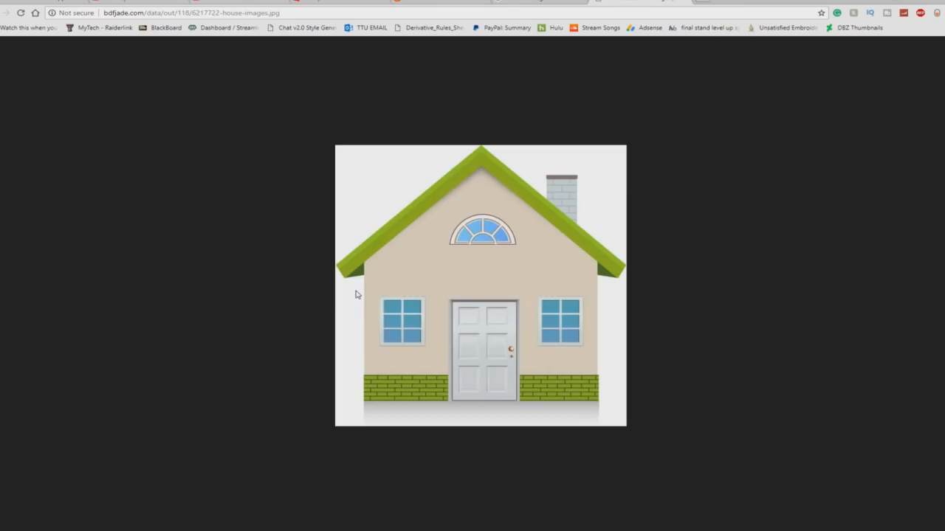
{"action": "key", "text": "alt+Tab"}
{"action": "right_click_drag", "start_coordinate": [382, 299], "coordinate": [394, 276]}
{"action": "key", "text": "a"}
{"action": "key", "text": "d"}
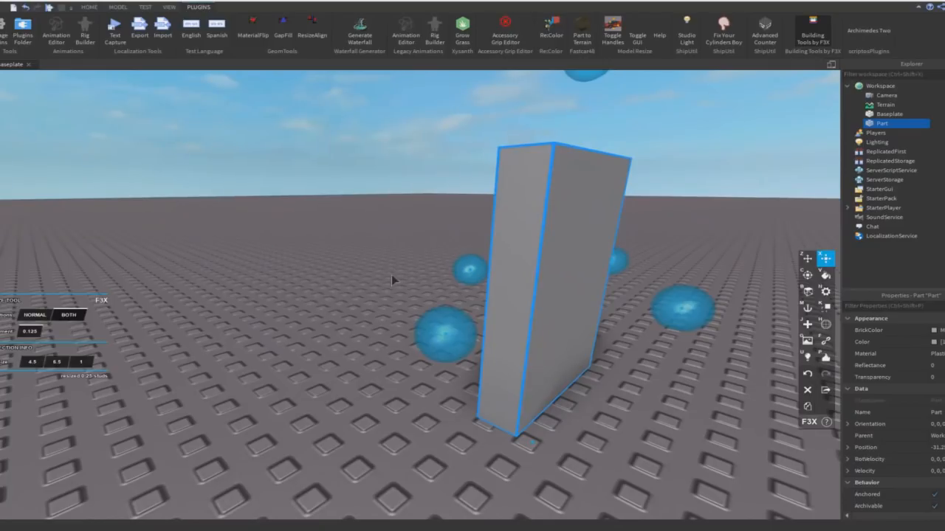
Paint the upright part light red
{"action": "key", "text": "v"}
{"action": "key", "text": "d"}
{"action": "left_click", "coordinate": [2, 243]}
{"action": "key", "text": "e"}
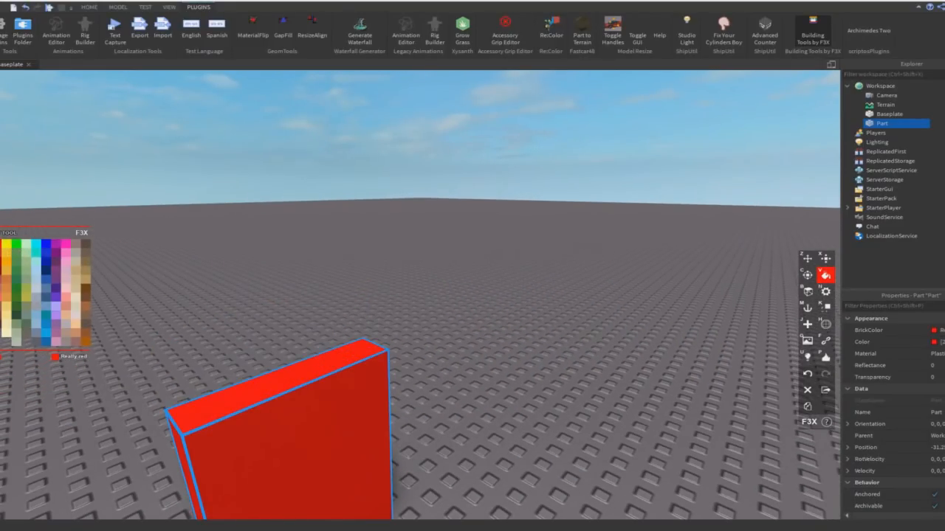
{"action": "left_click", "coordinate": [1, 295]}
{"action": "key", "text": "q"}
Duplicate the light red part in place
{"action": "key", "text": "z"}
{"action": "right_click_drag", "start_coordinate": [235, 259], "coordinate": [235, 259]}
{"action": "key", "text": "w"}
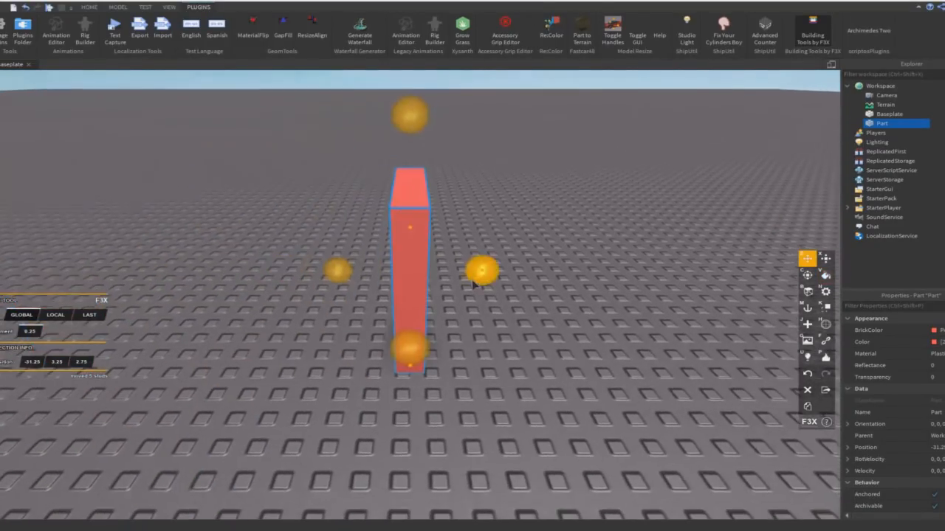
{"action": "right_click_drag", "start_coordinate": [473, 280], "coordinate": [533, 301]}
{"action": "key", "text": "d"}
{"action": "key", "text": "ctrl+d"}
{"action": "key", "text": "a"}
{"action": "key", "text": "s"}
Enlarge the copy into a block 15 studs wide, 10 studs high and 20 studs deep
{"action": "key", "text": "x"}
{"action": "key", "text": "d"}
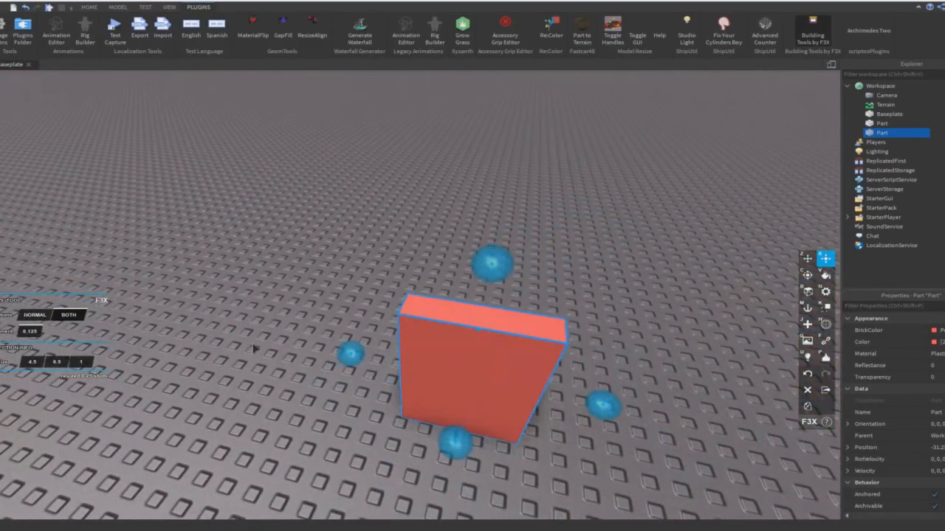
{"action": "left_click_drag", "start_coordinate": [350, 354], "coordinate": [151, 342]}
{"action": "right_click_drag", "start_coordinate": [150, 342], "coordinate": [150, 342]}
{"action": "key", "text": "Return"}
{"action": "left_click_drag", "start_coordinate": [559, 319], "coordinate": [494, 290]}
{"action": "right_click_drag", "start_coordinate": [480, 290], "coordinate": [480, 290]}
{"action": "left_click_drag", "start_coordinate": [506, 192], "coordinate": [322, 248]}
{"action": "right_click_drag", "start_coordinate": [323, 249], "coordinate": [425, 256]}
{"action": "left_click_drag", "start_coordinate": [425, 256], "coordinate": [490, 291]}
{"action": "left_click", "coordinate": [31, 364]}
{"action": "type", "text": "15"}
{"action": "key", "text": "Return"}
Reduce the large block's depth to 15 studs
{"action": "right_click_drag", "start_coordinate": [142, 336], "coordinate": [142, 336]}
{"action": "key", "text": "a"}
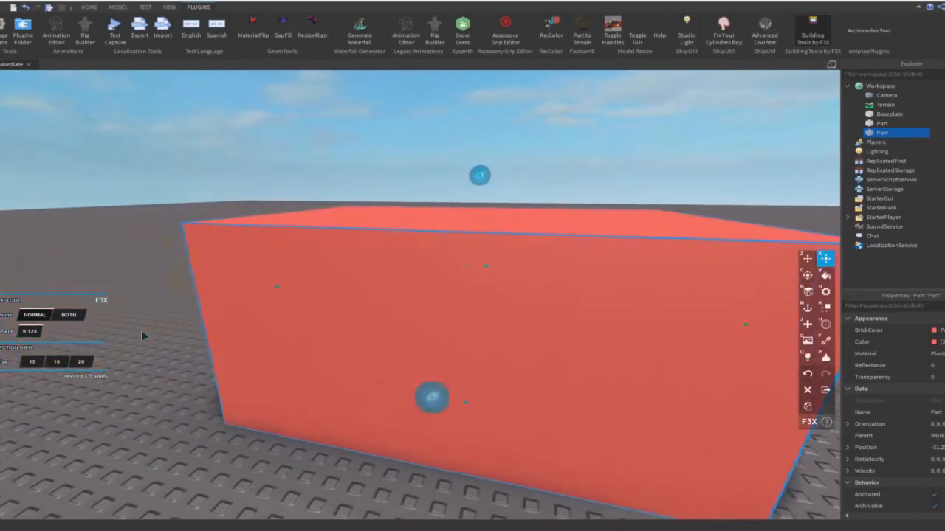
{"action": "left_click_drag", "start_coordinate": [334, 288], "coordinate": [446, 289]}
{"action": "key", "text": "d"}
{"action": "right_click_drag", "start_coordinate": [438, 283], "coordinate": [438, 283]}
{"action": "key", "text": "s"}
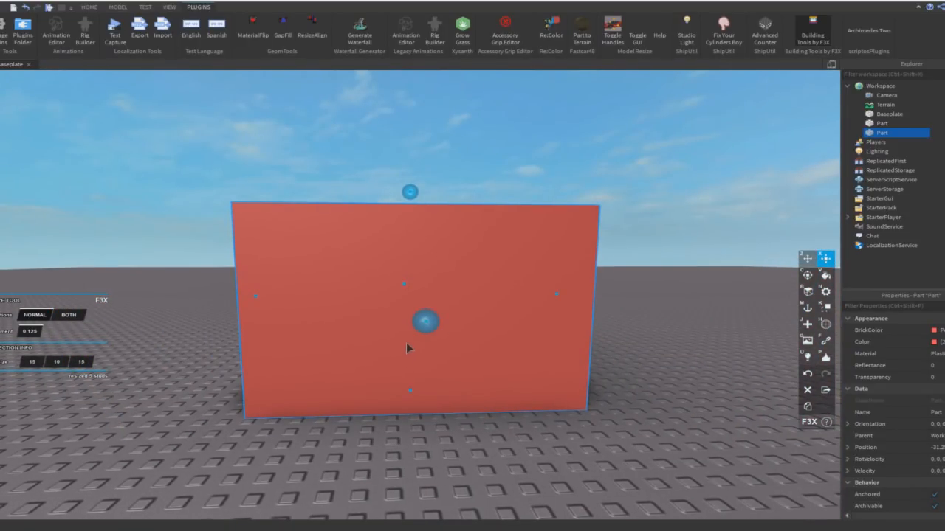
Examine the large block from several sides
{"action": "key", "text": "w"}
{"action": "right_click_drag", "start_coordinate": [485, 323], "coordinate": [484, 322]}
{"action": "key", "text": "f"}
{"action": "left_click_drag", "start_coordinate": [565, 376], "coordinate": [449, 229]}
{"action": "key", "text": "d"}
{"action": "right_click_drag", "start_coordinate": [423, 197], "coordinate": [423, 197]}
{"action": "key", "text": "w"}
{"action": "left_click", "coordinate": [362, 206]}
{"action": "key", "text": "s"}
{"action": "right_click_drag", "start_coordinate": [353, 204], "coordinate": [352, 202]}
{"action": "key", "text": "q"}
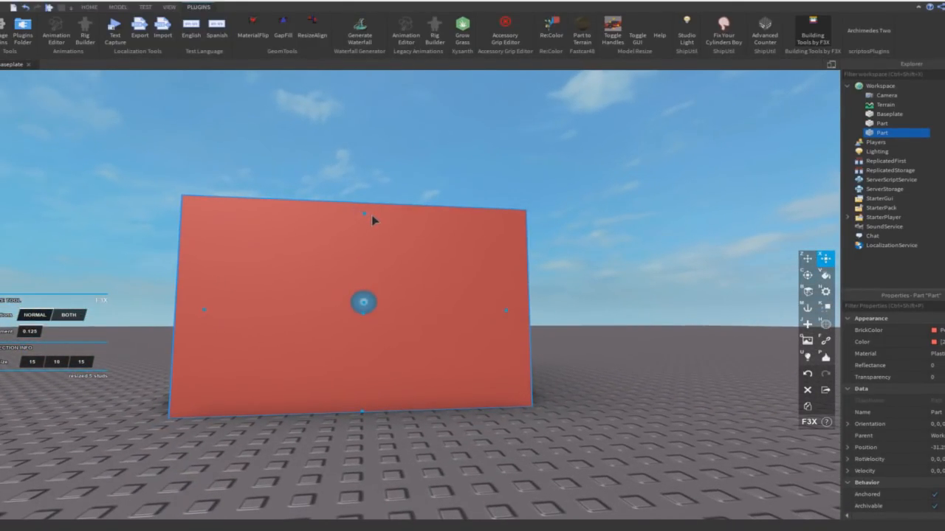
Duplicate the large block and lower the copy's height to 1.75 studs, leaving a slab on the baseplate
{"action": "key", "text": "ctrl+d"}
{"action": "left_click_drag", "start_coordinate": [361, 215], "coordinate": [403, 330]}
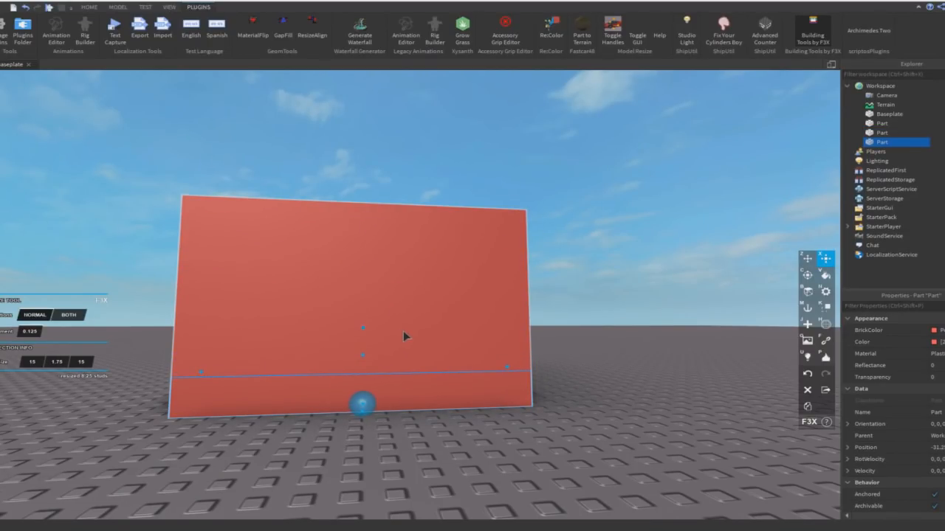
{"action": "key", "text": "a"}
{"action": "key", "text": "w"}
{"action": "key", "text": "d"}
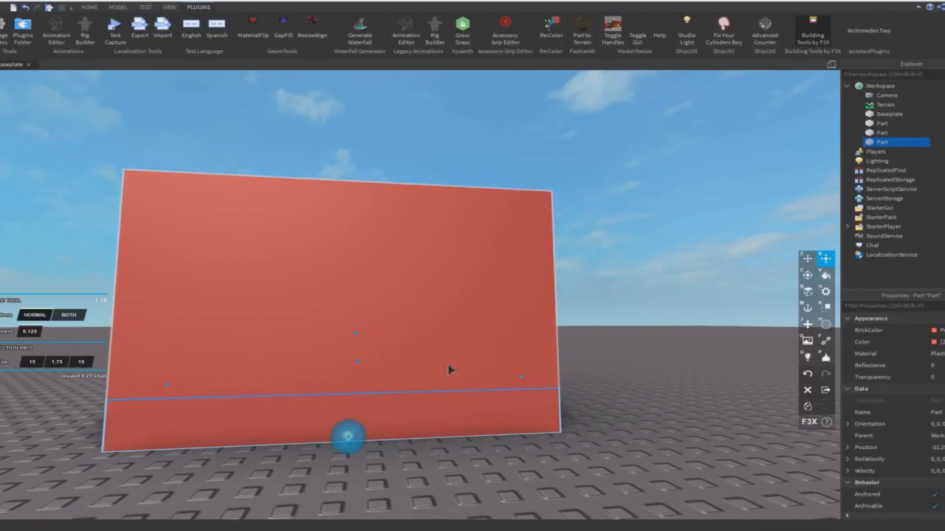
Select the large block together with the low slab and paint both dark blue
{"action": "left_click", "coordinate": [409, 321], "text": "shift"}
{"action": "key", "text": "p"}
{"action": "left_click", "coordinate": [49, 271]}
{"action": "key", "text": "w"}
{"action": "right_click_drag", "start_coordinate": [278, 267], "coordinate": [273, 278]}
Clone the low slab and narrow the copy to 5.25 studs wide, ending beside the light red part
{"action": "key", "text": "z"}
{"action": "left_click", "coordinate": [483, 338]}
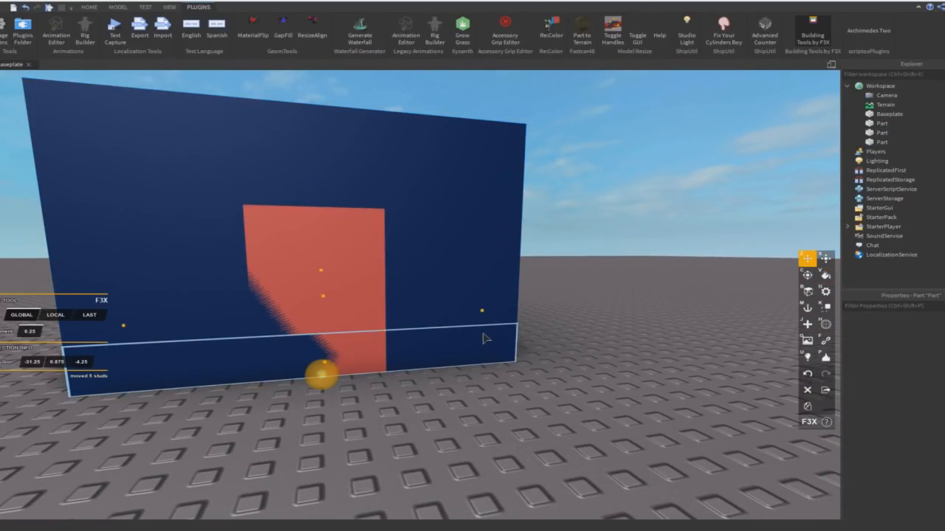
{"action": "left_click", "coordinate": [480, 314]}
{"action": "key", "text": "x"}
{"action": "key", "text": "shift+c"}
{"action": "mouse_move", "coordinate": [480, 310]}
{"action": "left_mouse_down"}
{"action": "mouse_move", "coordinate": [345, 319]}
{"action": "mouse_move", "coordinate": [312, 342]}
{"action": "left_mouse_up"}
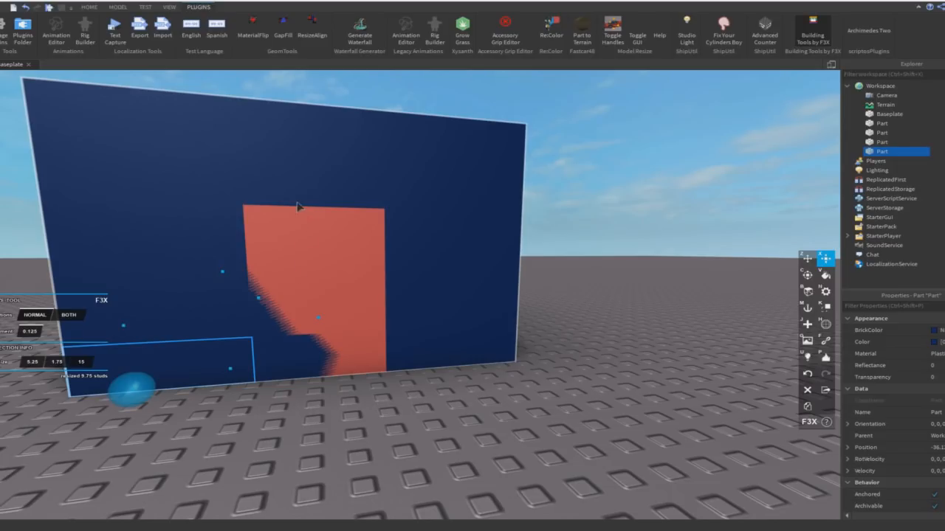
Clone the full-width slab again and shrink the copy by 9.75 studs to fill the opposite side of the light red part
{"action": "left_click", "coordinate": [434, 361]}
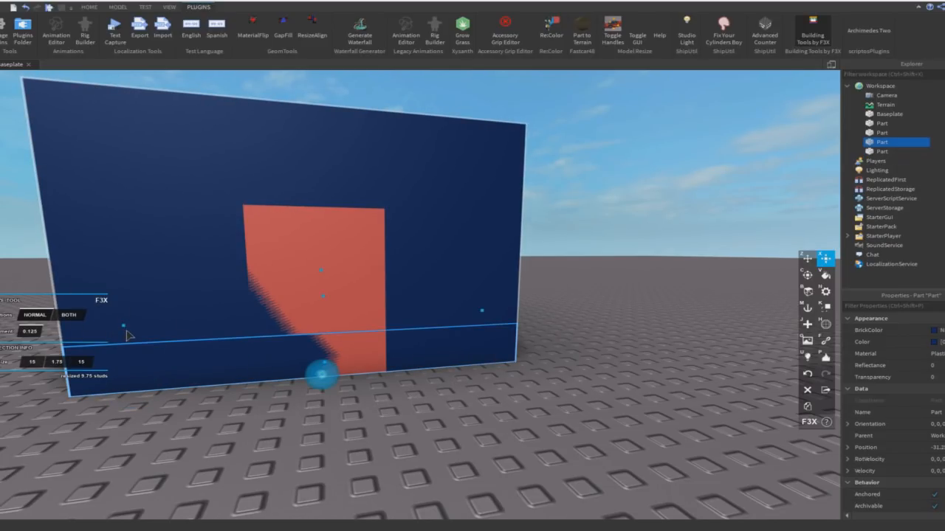
{"action": "key", "text": "shift+c"}
{"action": "left_click_drag", "start_coordinate": [125, 328], "coordinate": [336, 359]}
{"action": "key", "text": "w"}
{"action": "right_click_drag", "start_coordinate": [307, 344], "coordinate": [307, 344]}
Shrink the original slab to 4.5 studs wide and 14 studs deep so it fits between the side slabs behind the light red part
{"action": "left_click", "coordinate": [483, 397]}
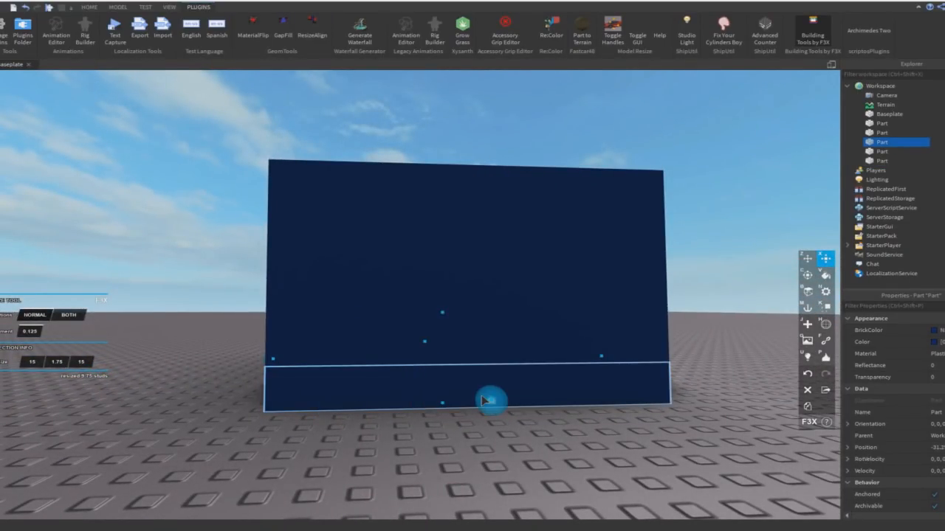
{"action": "left_click_drag", "start_coordinate": [277, 366], "coordinate": [372, 386]}
{"action": "right_click_drag", "start_coordinate": [371, 386], "coordinate": [320, 380]}
{"action": "right_click_drag", "start_coordinate": [207, 355], "coordinate": [187, 367]}
{"action": "left_click_drag", "start_coordinate": [288, 365], "coordinate": [424, 365]}
{"action": "scroll", "coordinate": [432, 330], "scroll_direction": "down", "scroll_amount": 2}
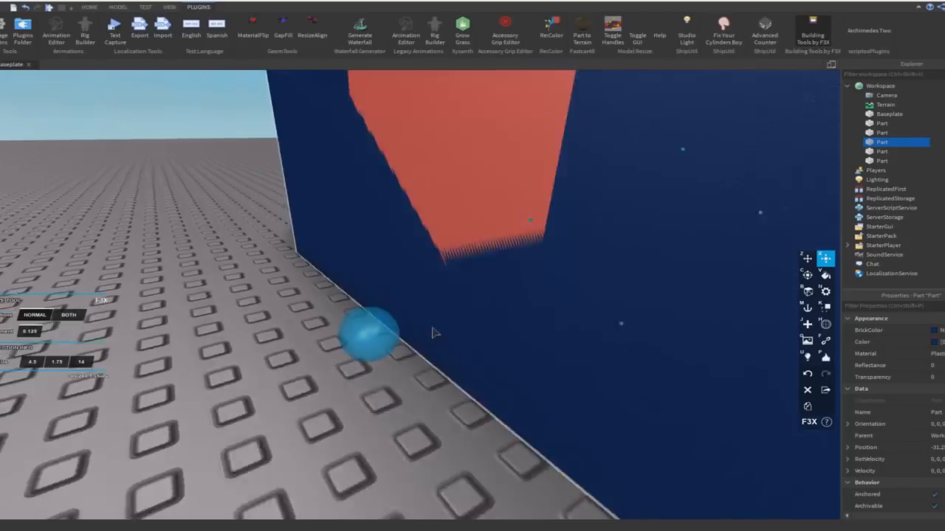
Delete the large dark blue block enclosing the slabs
{"action": "right_click_drag", "start_coordinate": [432, 331], "coordinate": [444, 260]}
{"action": "scroll", "coordinate": [446, 215], "scroll_direction": "down", "scroll_amount": 3}
{"action": "left_click", "coordinate": [447, 215]}
{"action": "scroll", "coordinate": [446, 215], "scroll_direction": "up", "scroll_amount": 2}
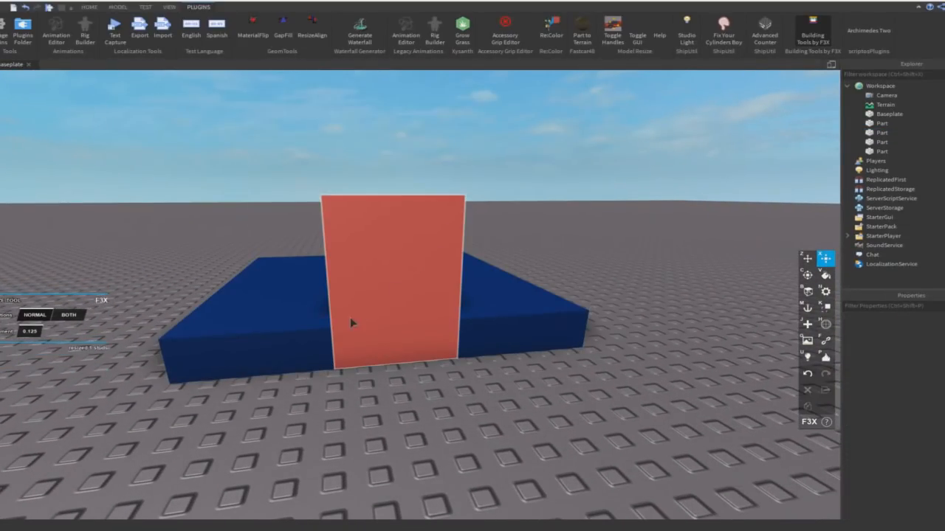
Select the three dark blue slabs, clone them and move the copies up on top of the originals
{"action": "left_click", "coordinate": [302, 335]}
{"action": "key", "text": "a"}
{"action": "right_click_drag", "start_coordinate": [336, 338], "coordinate": [368, 329]}
{"action": "left_click_drag", "start_coordinate": [320, 257], "coordinate": [633, 458], "text": "shift"}
{"action": "left_click", "coordinate": [528, 358], "text": "shift"}
{"action": "key", "text": "shift+c"}
{"action": "key", "text": "z"}
{"action": "key", "text": "q"}
{"action": "right_click_drag", "start_coordinate": [506, 357], "coordinate": [423, 342]}
{"action": "key", "text": "q"}
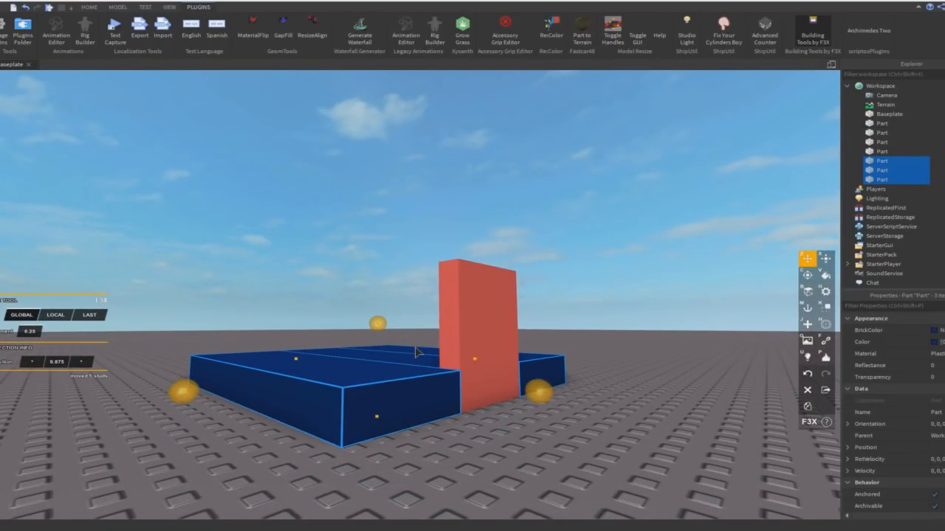
{"action": "left_click_drag", "start_coordinate": [377, 323], "coordinate": [373, 299]}
Extend the three upper copies upward to a height of 6.375 studs, past the top of the light red part
{"action": "key", "text": "x"}
{"action": "left_click_drag", "start_coordinate": [300, 292], "coordinate": [203, 204]}
{"action": "left_click_drag", "start_coordinate": [186, 193], "coordinate": [306, 198]}
{"action": "key", "text": "d"}
{"action": "right_click_drag", "start_coordinate": [430, 205], "coordinate": [413, 234]}
{"action": "key", "text": "a"}
{"action": "left_click_drag", "start_coordinate": [331, 266], "coordinate": [432, 328]}
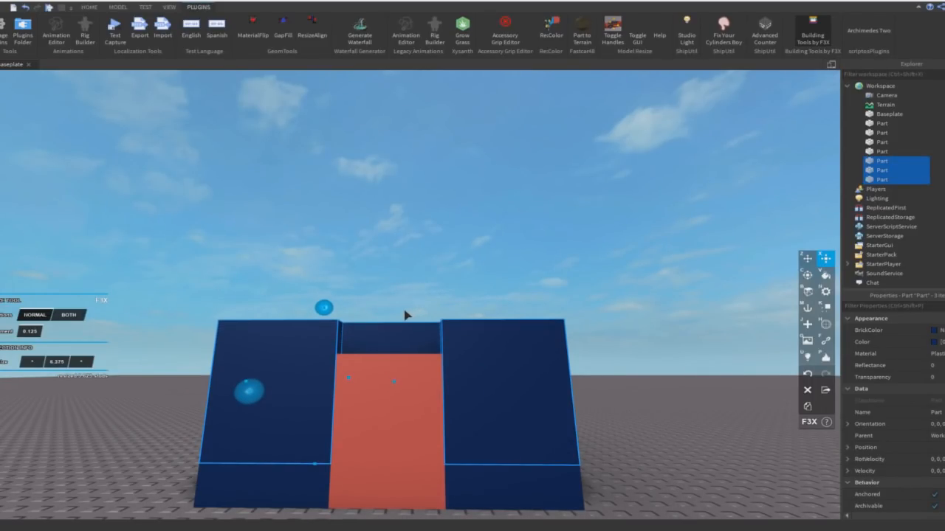
Clone the upper middle block and reduce the copy's height to 1.75 studs so it sits above the light red part
{"action": "left_click", "coordinate": [403, 314]}
{"action": "key", "text": "w"}
{"action": "key", "text": "e"}
{"action": "left_click", "coordinate": [394, 341]}
{"action": "mouse_move", "coordinate": [396, 343]}
{"action": "right_mouse_down"}
{"action": "mouse_move", "coordinate": [416, 363]}
{"action": "mouse_move", "coordinate": [414, 381]}
{"action": "right_mouse_up"}
{"action": "key", "text": "shift+c"}
{"action": "left_click_drag", "start_coordinate": [417, 362], "coordinate": [434, 260]}
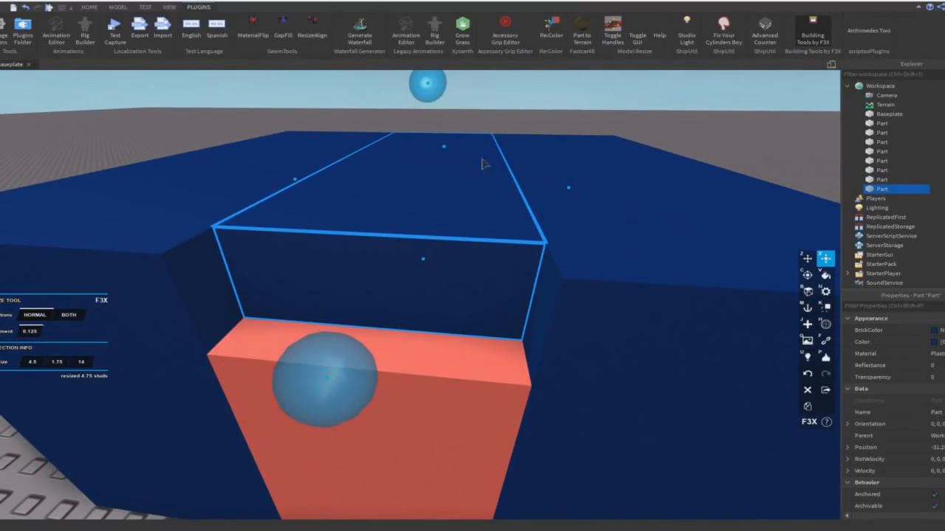
Thin the cloned piece's depth and move it forward over the light red part, flush with the front walls
{"action": "left_click_drag", "start_coordinate": [451, 144], "coordinate": [465, 233]}
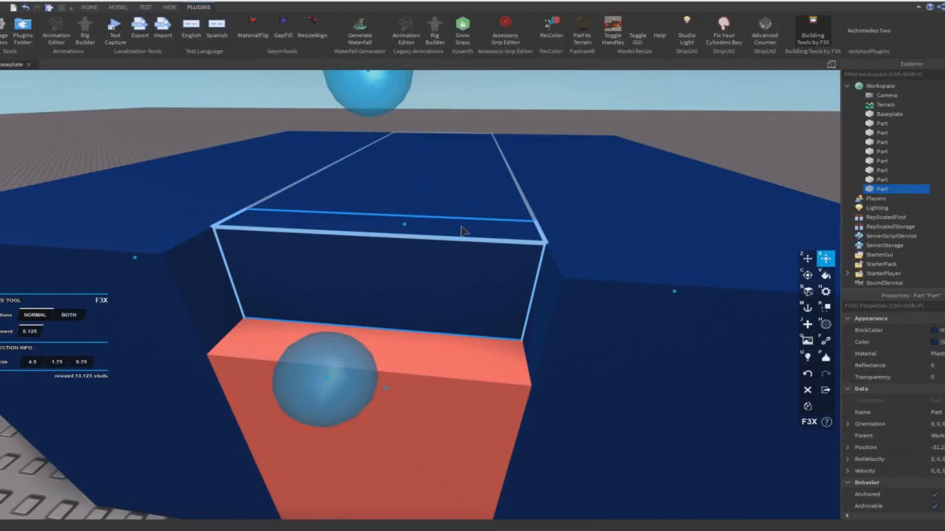
{"action": "key", "text": "z"}
{"action": "right_click_drag", "start_coordinate": [342, 369], "coordinate": [442, 238]}
{"action": "left_click", "coordinate": [442, 239]}
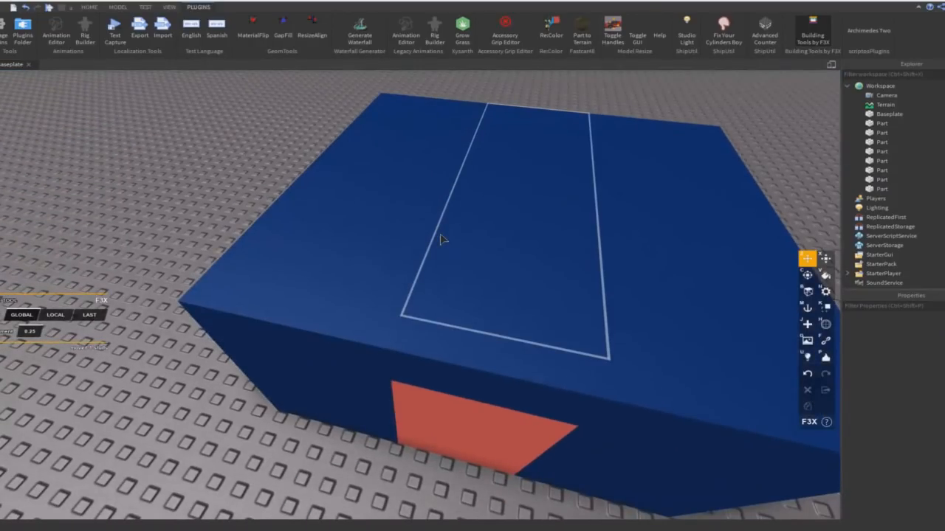
Create a wedge part and place it on the top left edge of the blue building with its slope facing outward
{"action": "key", "text": "j"}
{"action": "left_click", "coordinate": [30, 316]}
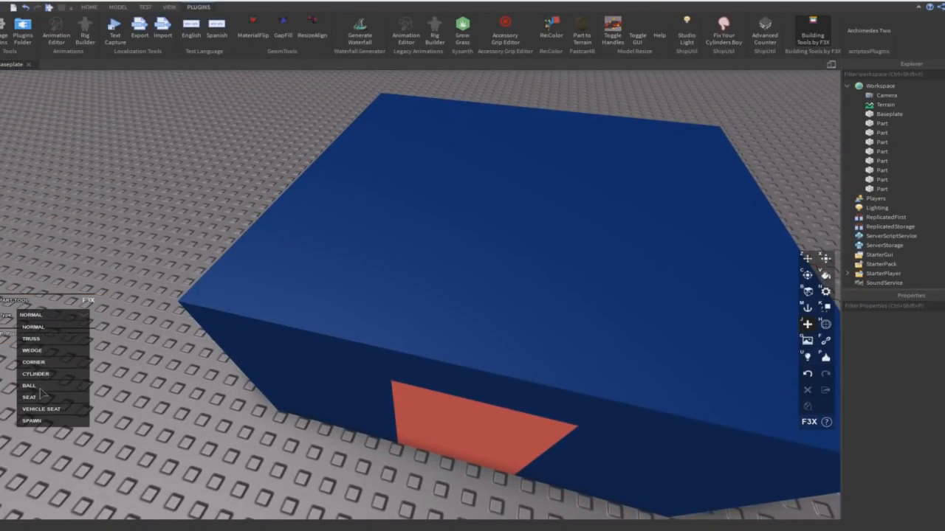
{"action": "left_click", "coordinate": [42, 350]}
{"action": "left_click", "coordinate": [242, 284]}
{"action": "key", "text": "ctrl+r"}
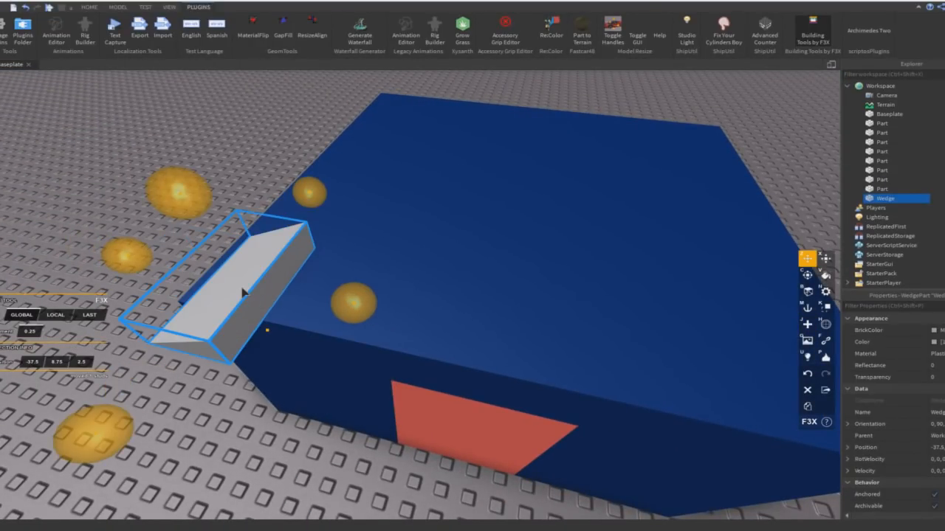
{"action": "key", "text": "ctrl+1"}
{"action": "left_click", "coordinate": [237, 300]}
{"action": "right_click_drag", "start_coordinate": [409, 197], "coordinate": [409, 196]}
Stretch the wedge inward to 7.5 studs so it reaches the middle of the building's top
{"action": "left_click_drag", "start_coordinate": [388, 276], "coordinate": [367, 206]}
{"action": "key", "text": "d"}
{"action": "left_click", "coordinate": [816, 43]}
{"action": "key", "text": "x"}
{"action": "key", "text": "s"}
{"action": "key", "text": "d"}
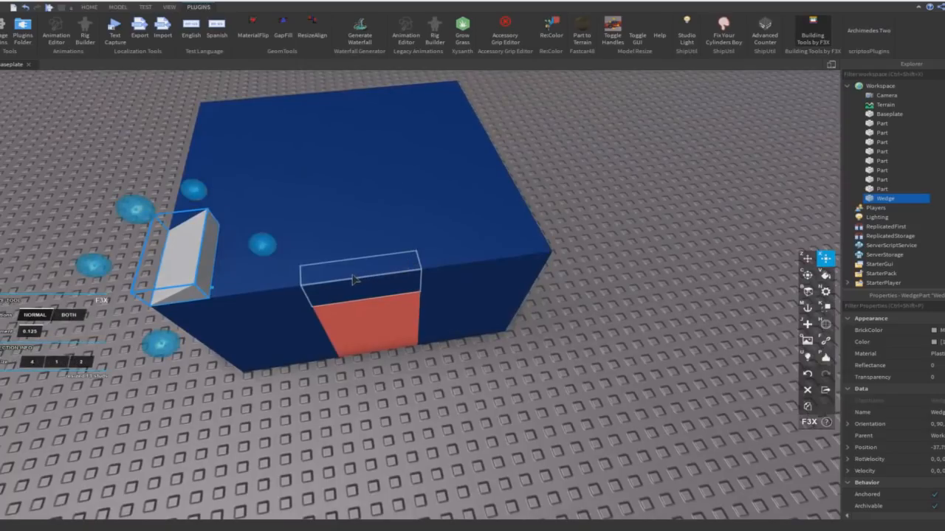
{"action": "scroll", "coordinate": [357, 279], "scroll_direction": "up", "scroll_amount": 3}
{"action": "left_click_drag", "start_coordinate": [228, 245], "coordinate": [425, 251]}
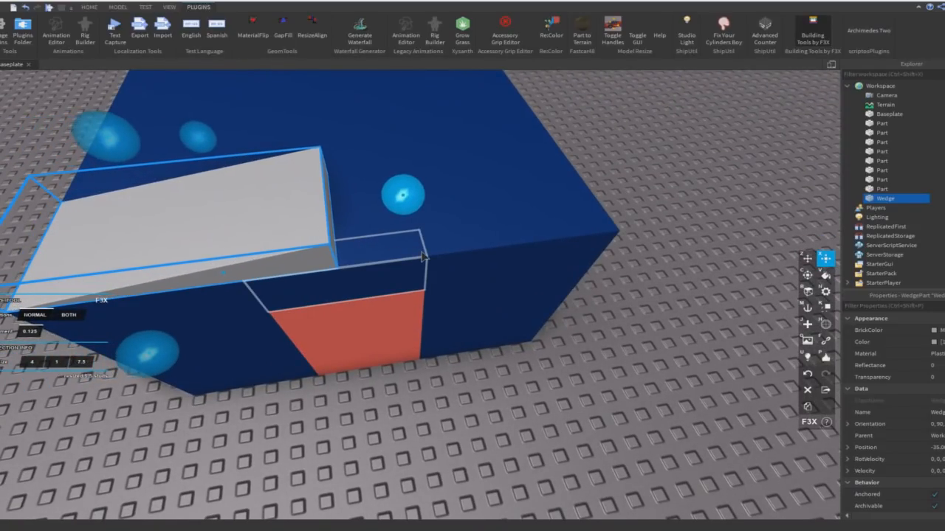
Extend the wedge to 15 studs so it covers the full depth of the building
{"action": "key", "text": "a"}
{"action": "right_click_drag", "start_coordinate": [424, 251], "coordinate": [424, 252]}
{"action": "key", "text": "a"}
{"action": "left_click_drag", "start_coordinate": [479, 299], "coordinate": [389, 308]}
{"action": "key", "text": "d"}
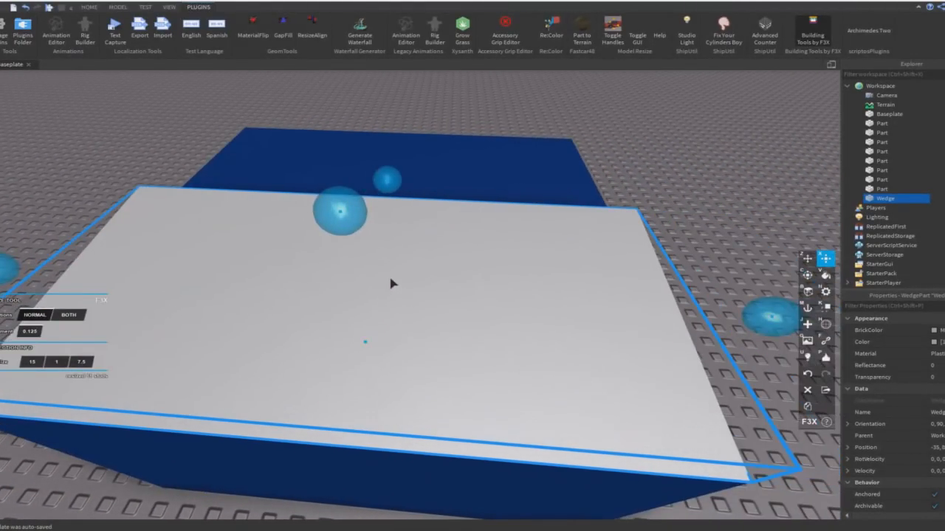
{"action": "key", "text": "c"}
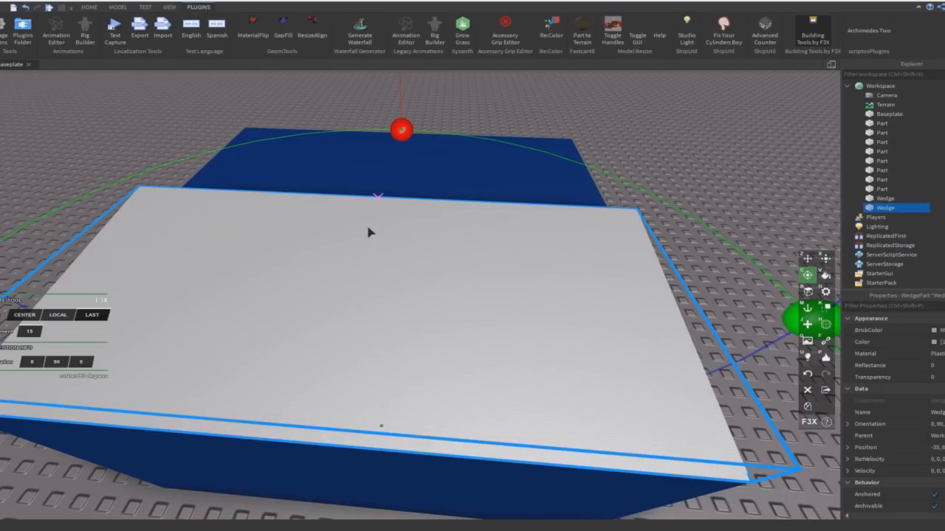
{"action": "left_click", "coordinate": [371, 232]}
{"action": "scroll", "coordinate": [370, 232], "scroll_direction": "down", "scroll_amount": 2}
{"action": "left_click_drag", "start_coordinate": [513, 235], "coordinate": [297, 229]}
{"action": "right_click_drag", "start_coordinate": [297, 229], "coordinate": [380, 211]}
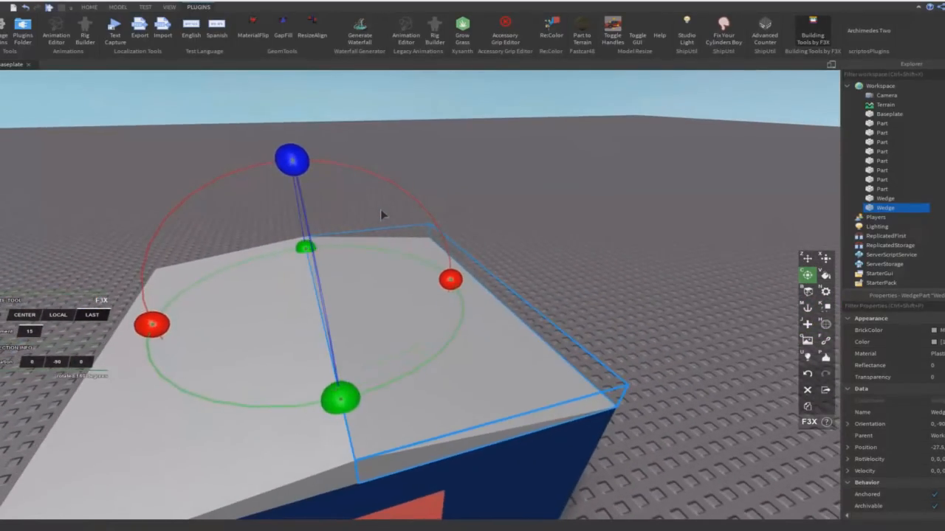
{"action": "key", "text": "Delete"}
Rotate the wedge 180 degrees about its inner edge, clone it and rotate the copy back so both halves form a gable roof
{"action": "left_click", "coordinate": [251, 354]}
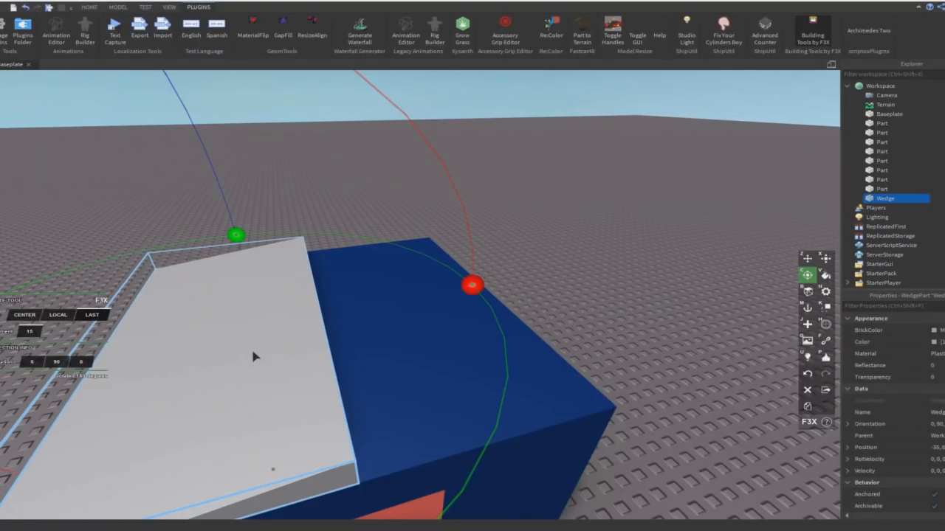
{"action": "left_click", "coordinate": [299, 316]}
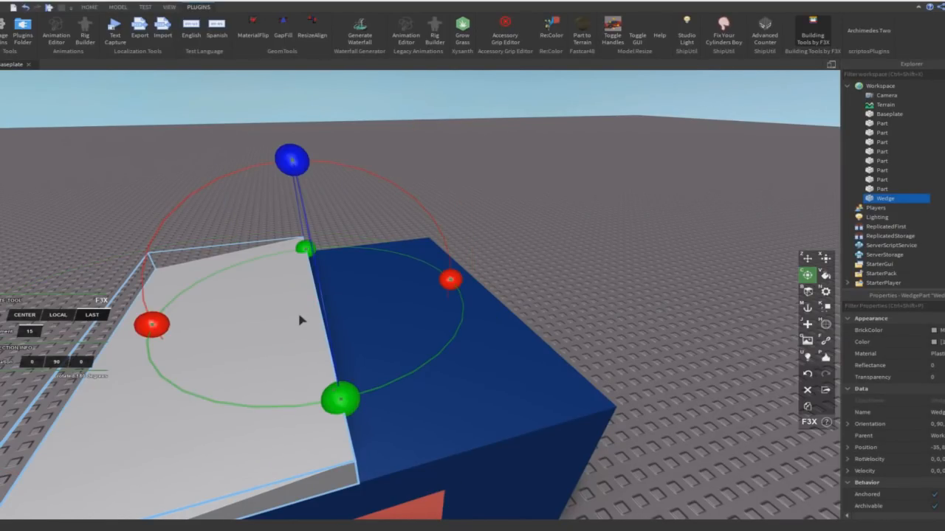
{"action": "left_click_drag", "start_coordinate": [346, 392], "coordinate": [288, 205]}
{"action": "key", "text": "shift+c"}
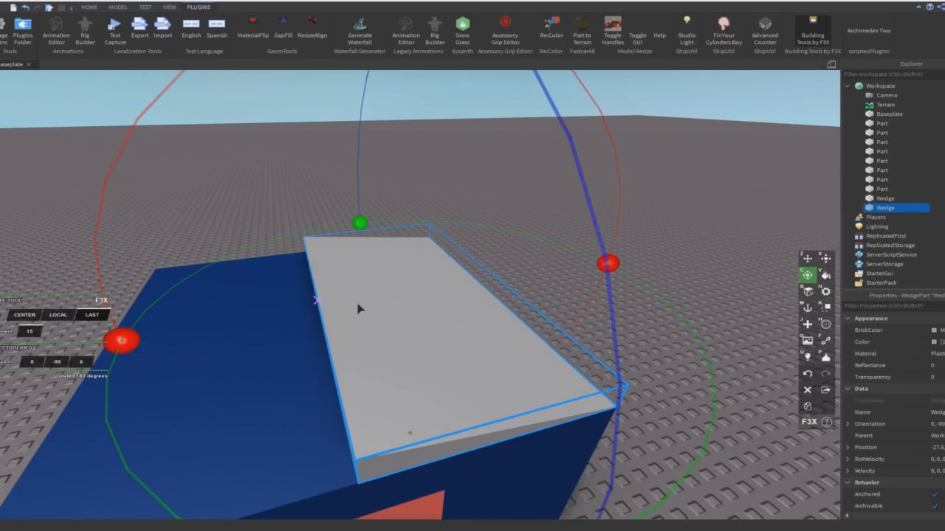
{"action": "left_click", "coordinate": [356, 308]}
{"action": "left_click_drag", "start_coordinate": [305, 257], "coordinate": [329, 452]}
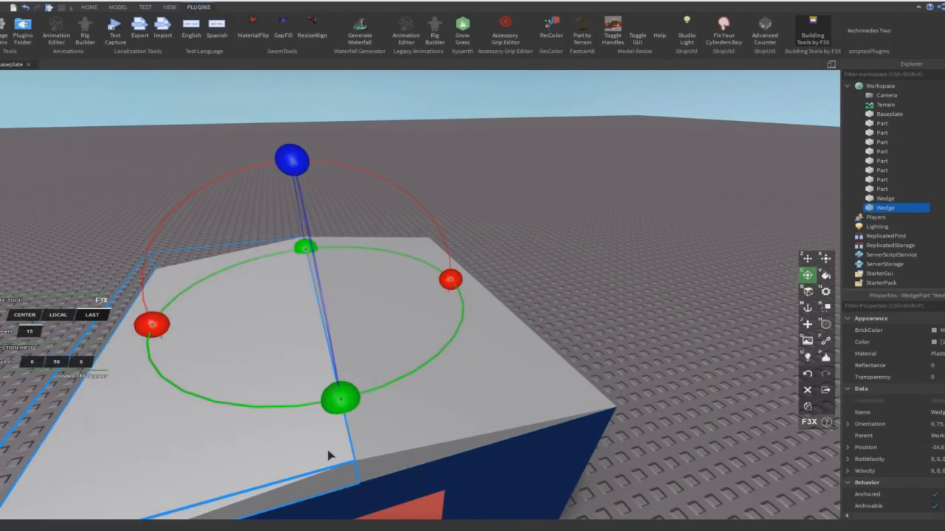
Select both roof wedges and raise their height to 6.5 studs
{"action": "key", "text": "q"}
{"action": "right_click_drag", "start_coordinate": [381, 351], "coordinate": [381, 271]}
{"action": "left_click", "coordinate": [441, 260], "text": "shift"}
{"action": "key", "text": "x"}
{"action": "key", "text": "s"}
{"action": "left_click_drag", "start_coordinate": [393, 277], "coordinate": [401, 212]}
{"action": "key", "text": "q"}
{"action": "right_click_drag", "start_coordinate": [403, 203], "coordinate": [334, 278]}
{"action": "key", "text": "e"}
{"action": "mouse_move", "coordinate": [340, 272]}
{"action": "left_mouse_down"}
{"action": "mouse_move", "coordinate": [323, 259]}
{"action": "mouse_move", "coordinate": [341, 268]}
{"action": "left_mouse_up"}
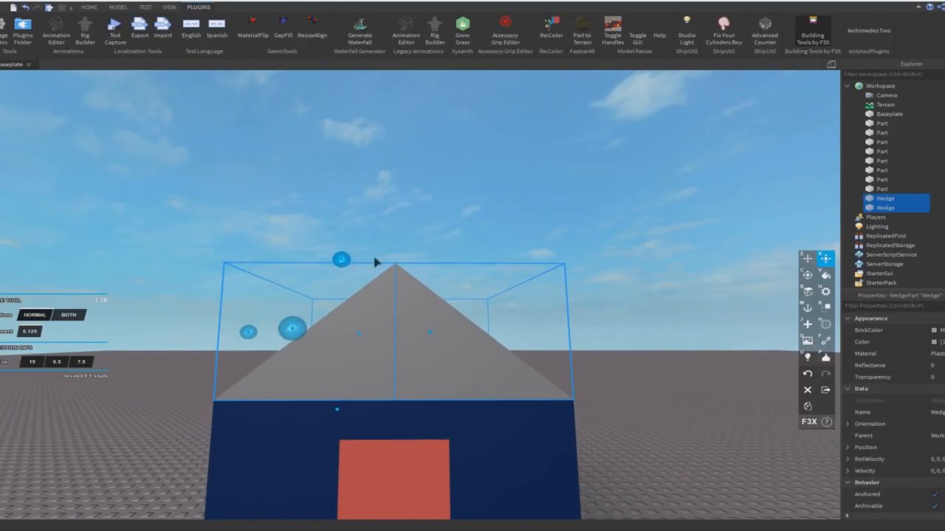
Deselect the wedges and compare the roof shape with the reference house picture in the browser
{"action": "scroll", "coordinate": [399, 247], "scroll_direction": "down", "scroll_amount": 3}
{"action": "left_click", "coordinate": [457, 226]}
{"action": "scroll", "coordinate": [440, 242], "scroll_direction": "up", "scroll_amount": 3}
{"action": "key", "text": "alt+Tab"}
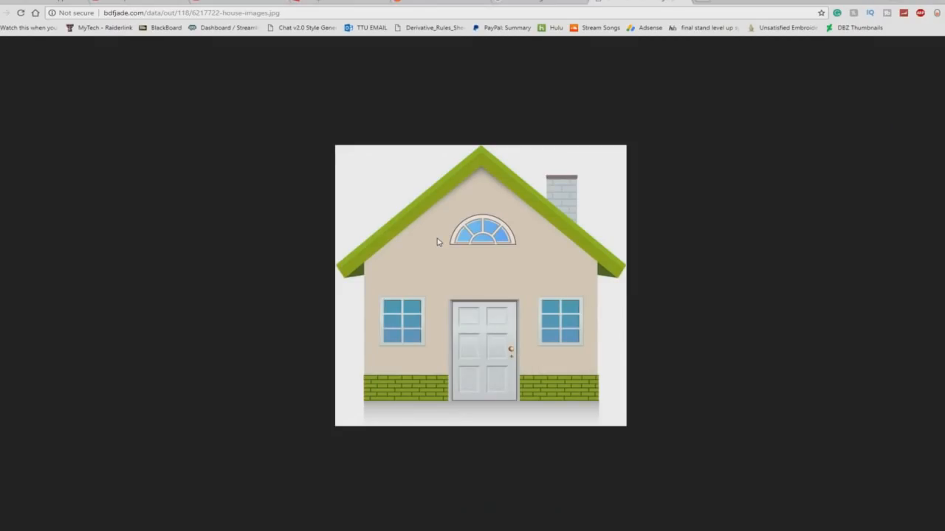
{"action": "key", "text": "alt+Tab"}
{"action": "right_click_drag", "start_coordinate": [435, 234], "coordinate": [404, 247]}
{"action": "key", "text": "alt+Tab"}
{"action": "key", "text": "alt+Tab"}
Create a normal part at the lower edge of the left roof slope and leave the building tools
{"action": "key", "text": "j"}
{"action": "right_click_drag", "start_coordinate": [59, 313], "coordinate": [65, 316]}
{"action": "left_click", "coordinate": [65, 315]}
{"action": "left_click", "coordinate": [75, 327]}
{"action": "key", "text": "d"}
{"action": "left_click", "coordinate": [313, 313]}
{"action": "key", "text": "Escape"}
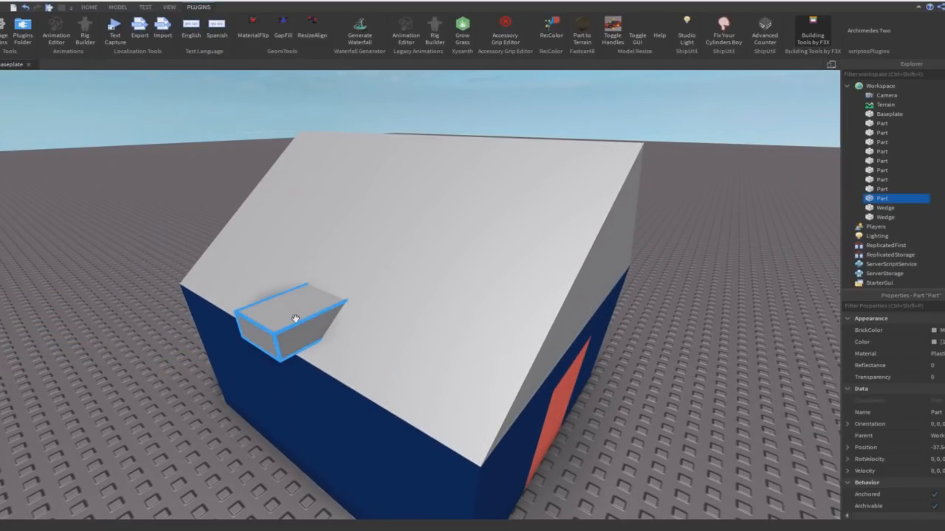
Move the new part to the slope's lower front corner so it lies flat against the roof
{"action": "left_click_drag", "start_coordinate": [339, 315], "coordinate": [482, 451]}
{"action": "right_click_drag", "start_coordinate": [484, 447], "coordinate": [502, 441]}
{"action": "key", "text": "a"}
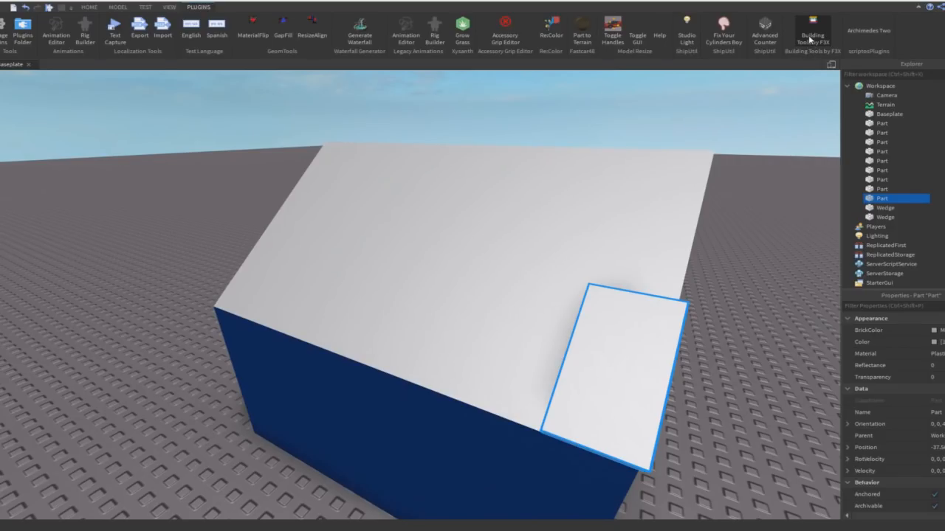
Extend the sloped part to 15 studs along the full length of the roof
{"action": "left_click", "coordinate": [810, 39]}
{"action": "right_click_drag", "start_coordinate": [566, 224], "coordinate": [568, 228]}
{"action": "key", "text": "a"}
{"action": "key", "text": "x"}
{"action": "left_click_drag", "start_coordinate": [552, 302], "coordinate": [231, 371]}
{"action": "key", "text": "a"}
{"action": "right_click_drag", "start_coordinate": [232, 371], "coordinate": [352, 299]}
{"action": "key", "text": "a"}
Reduce the sloped part's thickness to 0.875 studs and extend it up the slope to the ridge
{"action": "key", "text": "q"}
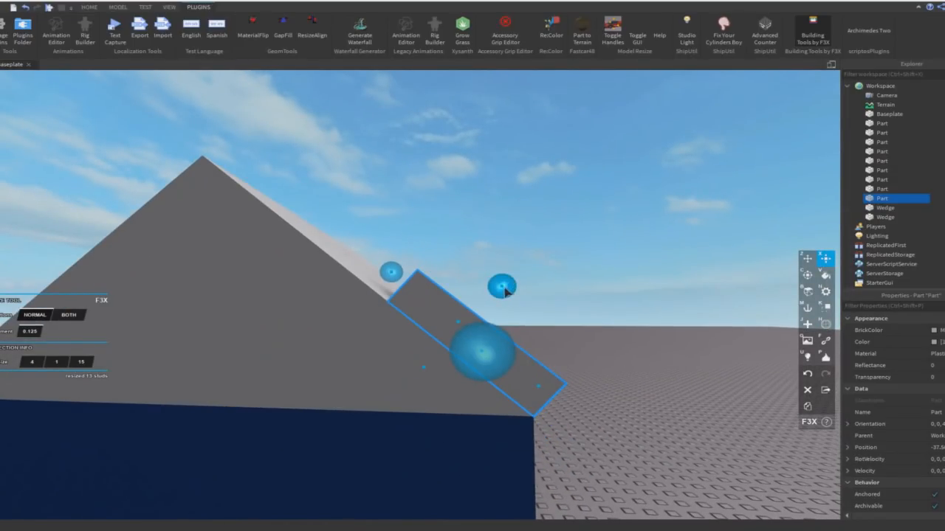
{"action": "key", "text": "e"}
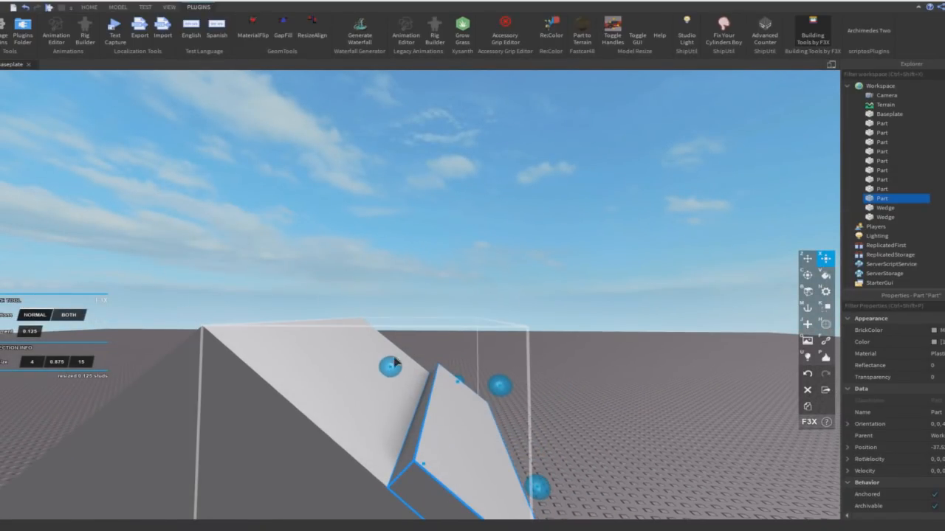
{"action": "left_click_drag", "start_coordinate": [390, 372], "coordinate": [389, 371]}
{"action": "right_click_drag", "start_coordinate": [390, 370], "coordinate": [391, 391]}
{"action": "key", "text": "s"}
{"action": "key", "text": "d"}
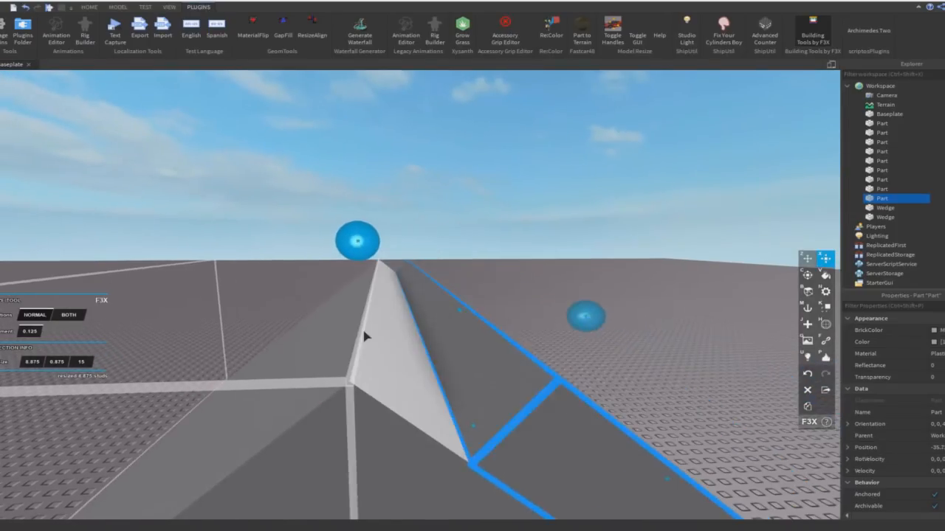
{"action": "right_click_drag", "start_coordinate": [362, 336], "coordinate": [365, 337]}
{"action": "left_click_drag", "start_coordinate": [363, 337], "coordinate": [290, 312]}
Clone the roof slab and rotate the copy 180 degrees about the ridge onto the opposite slope
{"action": "key", "text": "s"}
{"action": "right_click_drag", "start_coordinate": [314, 312], "coordinate": [315, 313]}
{"action": "key", "text": "shift+c"}
{"action": "key", "text": "w"}
{"action": "key", "text": "w"}
{"action": "scroll", "coordinate": [425, 257], "scroll_direction": "down", "scroll_amount": 1}
{"action": "key", "text": "c"}
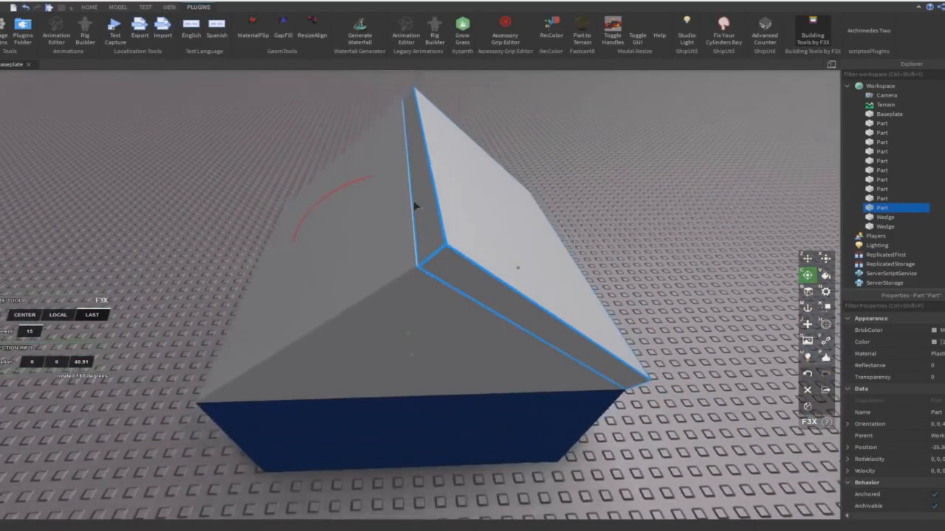
{"action": "left_click_drag", "start_coordinate": [417, 218], "coordinate": [403, 369]}
{"action": "right_click_drag", "start_coordinate": [526, 273], "coordinate": [526, 271]}
{"action": "left_click", "coordinate": [524, 269]}
Close the gap between the two roof slabs at the ridge using ResizeAlign with the OuterTouch method
{"action": "scroll", "coordinate": [525, 271], "scroll_direction": "up", "scroll_amount": 3}
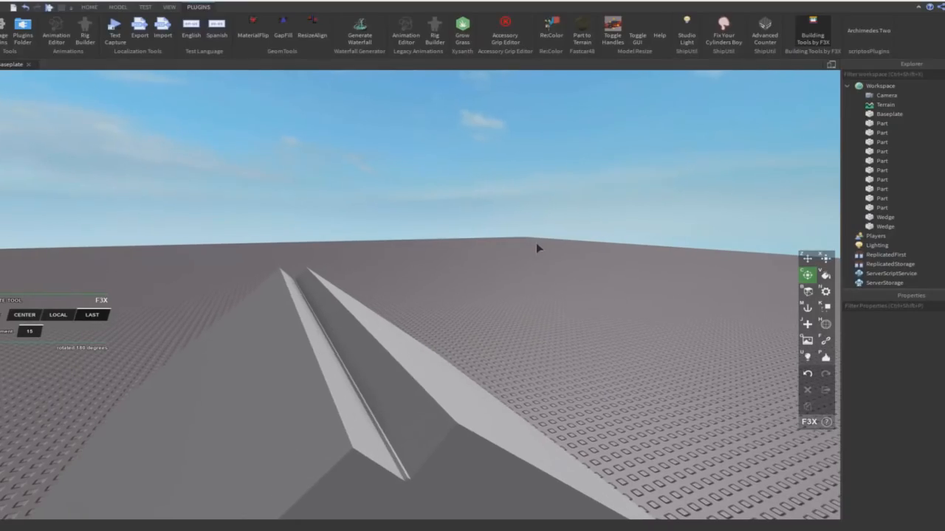
{"action": "right_click_drag", "start_coordinate": [537, 246], "coordinate": [537, 246]}
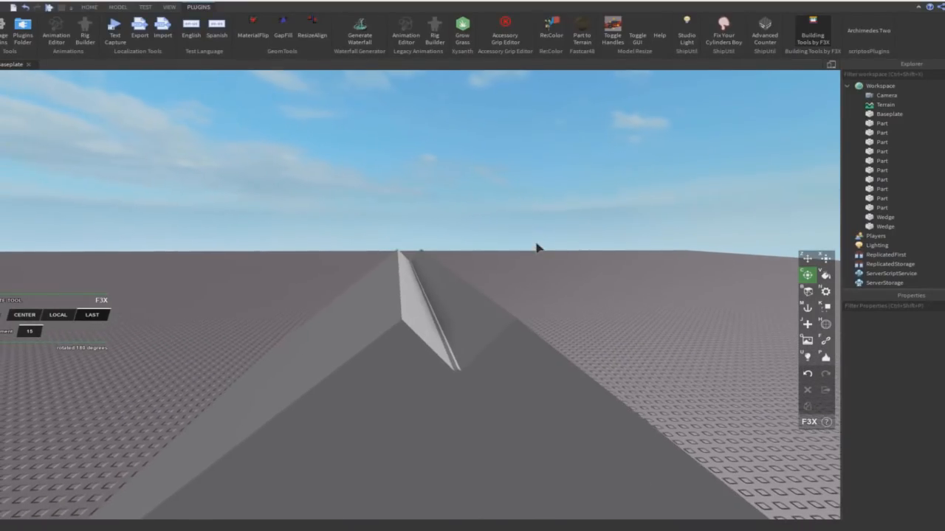
{"action": "left_click", "coordinate": [311, 39]}
{"action": "scroll", "coordinate": [447, 255], "scroll_direction": "up", "scroll_amount": 4}
{"action": "right_click_drag", "start_coordinate": [449, 252], "coordinate": [449, 257]}
{"action": "left_click", "coordinate": [450, 257]}
{"action": "left_click", "coordinate": [415, 281]}
{"action": "right_click_drag", "start_coordinate": [628, 175], "coordinate": [628, 175]}
{"action": "key", "text": "d"}
{"action": "key", "text": "s"}
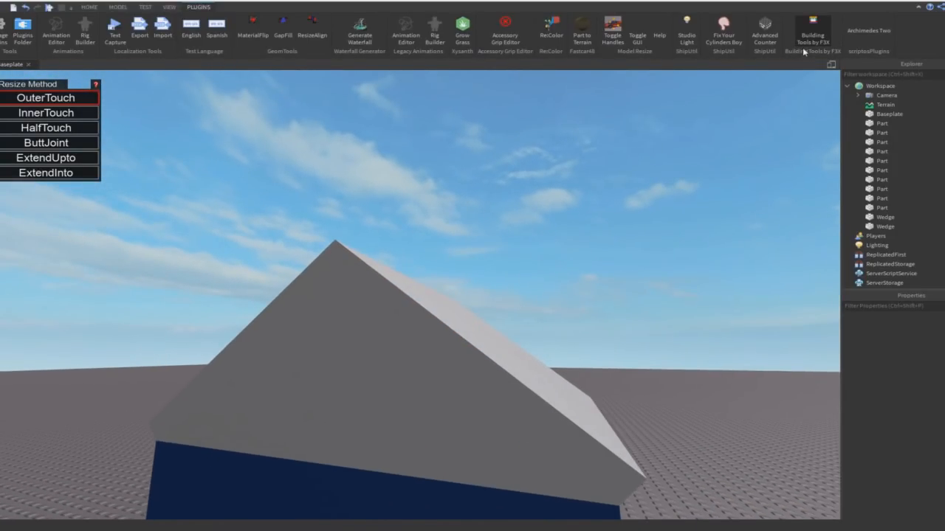
Select both roof slabs and paint them dark green
{"action": "left_click", "coordinate": [811, 37]}
{"action": "left_click", "coordinate": [411, 287]}
{"action": "left_click", "coordinate": [289, 282]}
{"action": "left_click", "coordinate": [326, 285]}
{"action": "left_click", "coordinate": [333, 275], "text": "shift"}
{"action": "left_click", "coordinate": [312, 305], "text": "shift"}
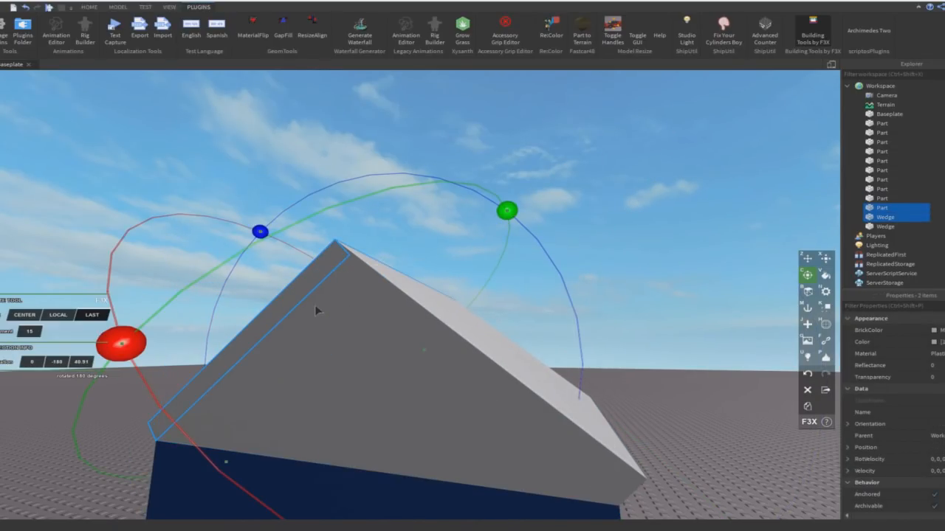
{"action": "left_click", "coordinate": [384, 286], "text": "shift"}
{"action": "key", "text": "f"}
{"action": "key", "text": "v"}
{"action": "left_click", "coordinate": [18, 278]}
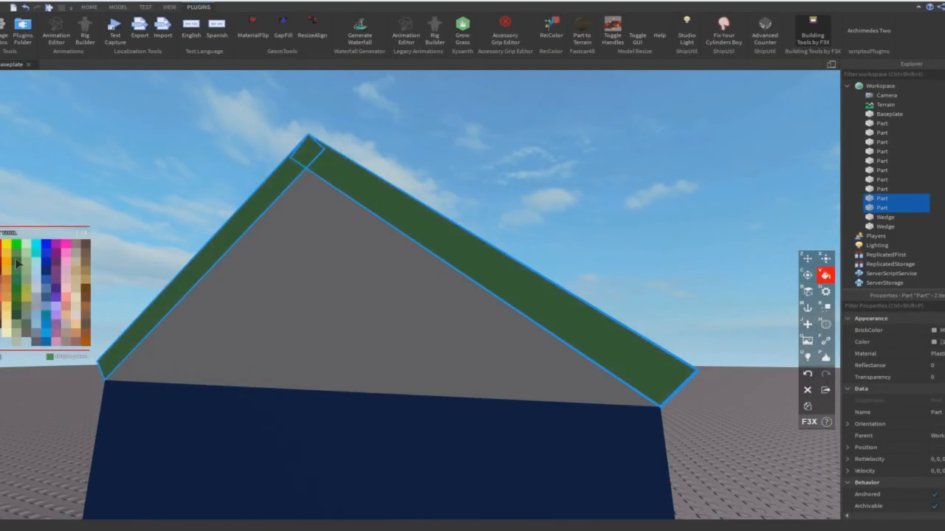
Paint the left gable wedge dark green and the roof slab above it Dirt brown
{"action": "left_click", "coordinate": [214, 196]}
{"action": "left_click", "coordinate": [253, 214]}
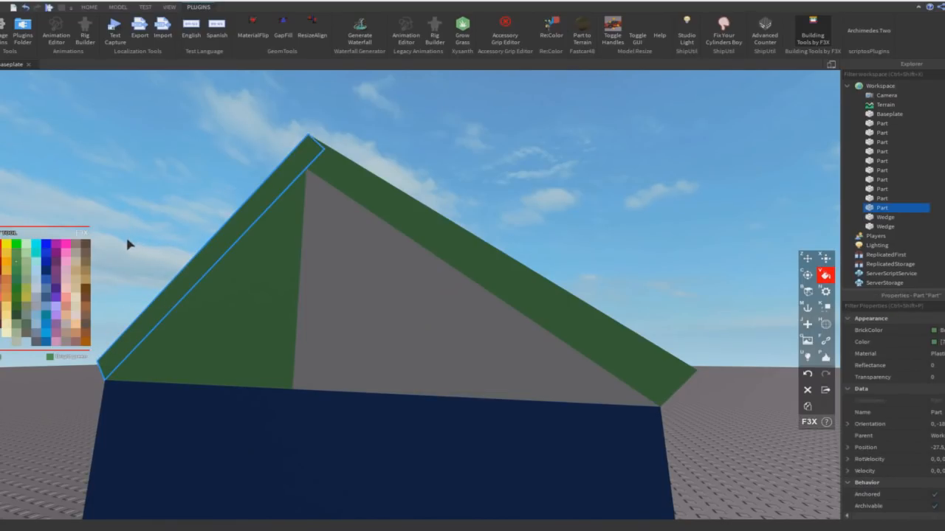
{"action": "left_click", "coordinate": [87, 249]}
{"action": "left_click", "coordinate": [186, 192]}
{"action": "scroll", "coordinate": [186, 192], "scroll_direction": "up", "scroll_amount": 5}
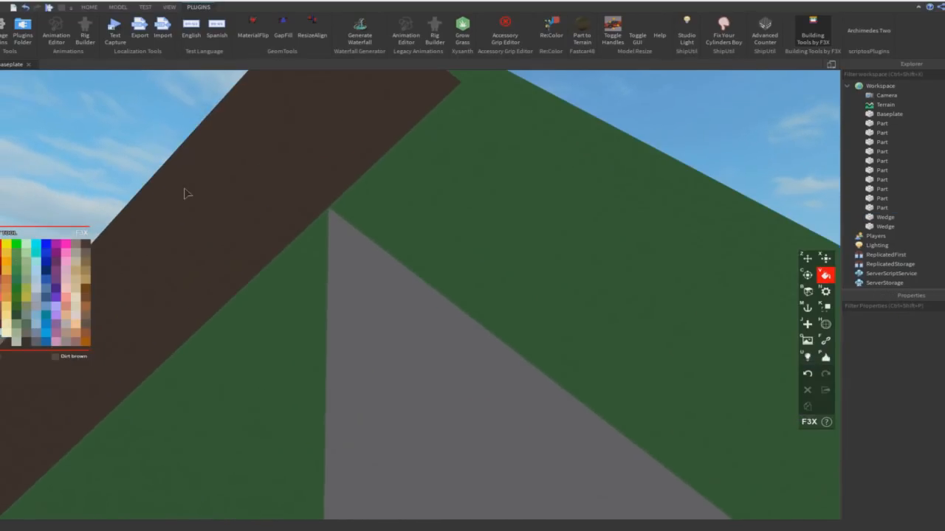
{"action": "scroll", "coordinate": [457, 255], "scroll_direction": "down", "scroll_amount": 5}
Select both roof slabs and extend them 1 stud down the slopes to overhang the walls
{"action": "left_click", "coordinate": [405, 295]}
{"action": "key", "text": "z"}
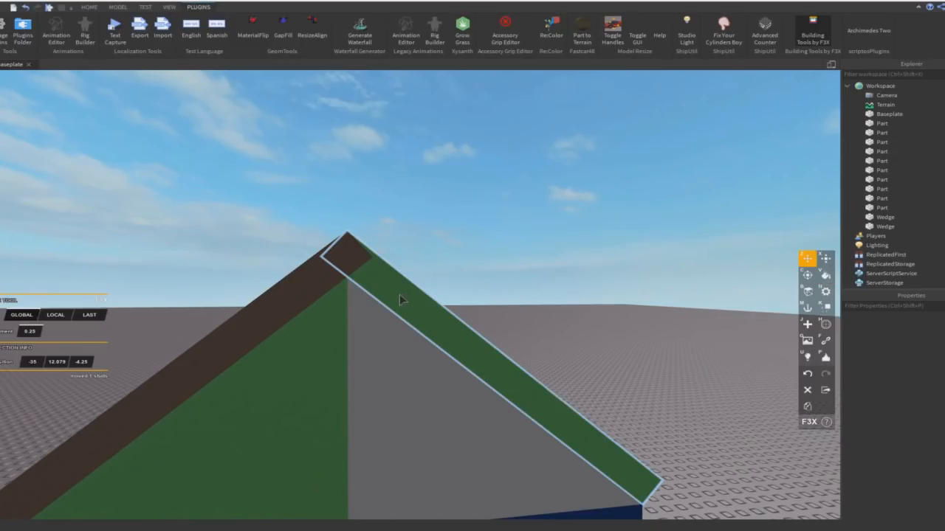
{"action": "left_click_drag", "start_coordinate": [401, 293], "coordinate": [321, 283]}
{"action": "left_click", "coordinate": [321, 282], "text": "shift"}
{"action": "scroll", "coordinate": [650, 344], "scroll_direction": "down", "scroll_amount": 3}
{"action": "key", "text": "x"}
{"action": "right_click_drag", "start_coordinate": [650, 344], "coordinate": [376, 369]}
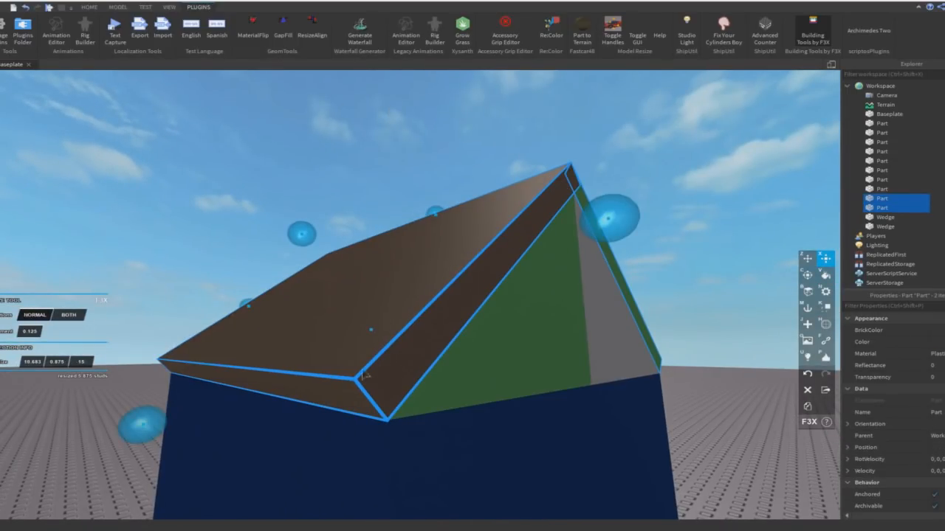
{"action": "left_click_drag", "start_coordinate": [118, 429], "coordinate": [56, 442]}
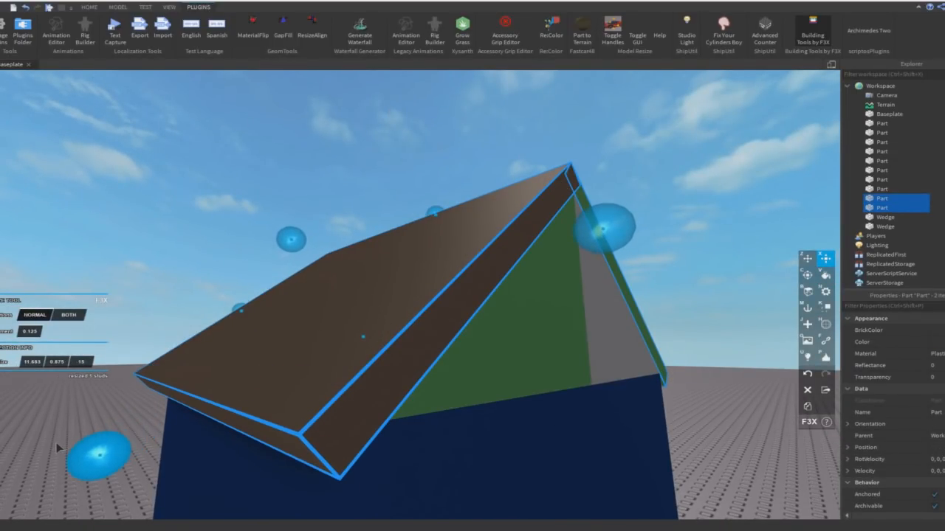
Check the overhang against the reference picture and extend both roof slabs another 0.375 studs down the slopes
{"action": "key", "text": "alt+Tab"}
{"action": "key", "text": "alt+Tab"}
{"action": "right_click_drag", "start_coordinate": [323, 360], "coordinate": [321, 360]}
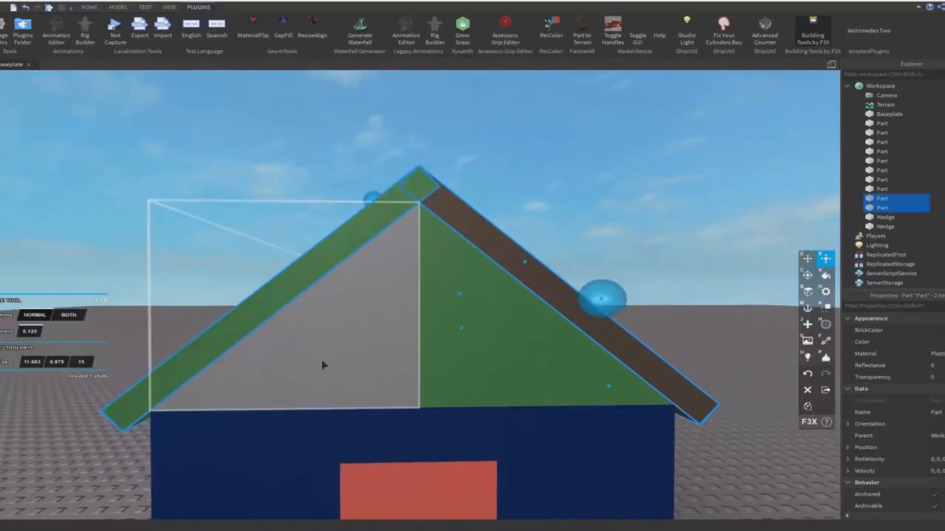
{"action": "scroll", "coordinate": [448, 388], "scroll_direction": "down", "scroll_amount": 2}
{"action": "right_click_drag", "start_coordinate": [447, 393], "coordinate": [450, 390]}
{"action": "left_click_drag", "start_coordinate": [672, 322], "coordinate": [679, 324]}
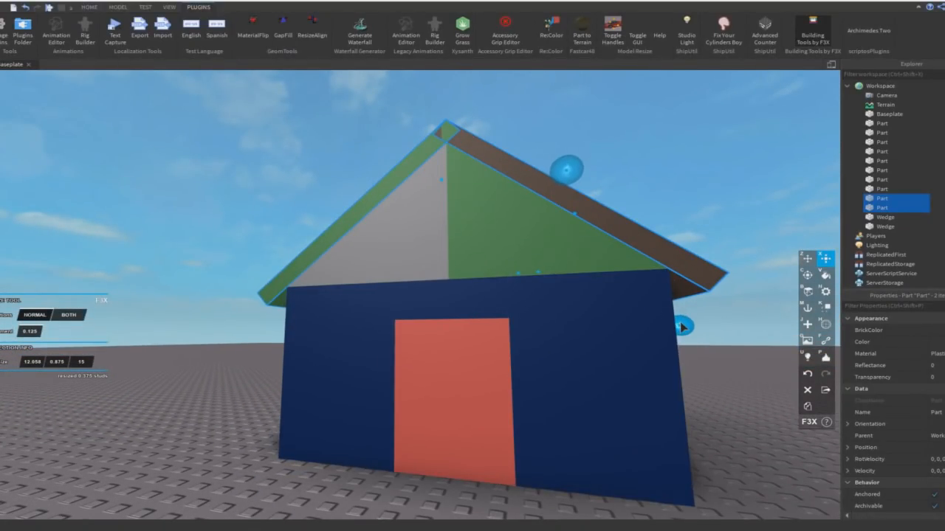
{"action": "right_click_drag", "start_coordinate": [674, 322], "coordinate": [672, 320]}
{"action": "scroll", "coordinate": [673, 321], "scroll_direction": "down", "scroll_amount": 3}
{"action": "middle_click_drag", "start_coordinate": [672, 321], "coordinate": [673, 320]}
{"action": "left_click", "coordinate": [672, 320]}
Narrow the upper wall block right of the door to 4 studs from its outer side
{"action": "scroll", "coordinate": [590, 338], "scroll_direction": "up", "scroll_amount": 2}
{"action": "right_click_drag", "start_coordinate": [569, 350], "coordinate": [564, 354]}
{"action": "scroll", "coordinate": [563, 356], "scroll_direction": "up", "scroll_amount": 2}
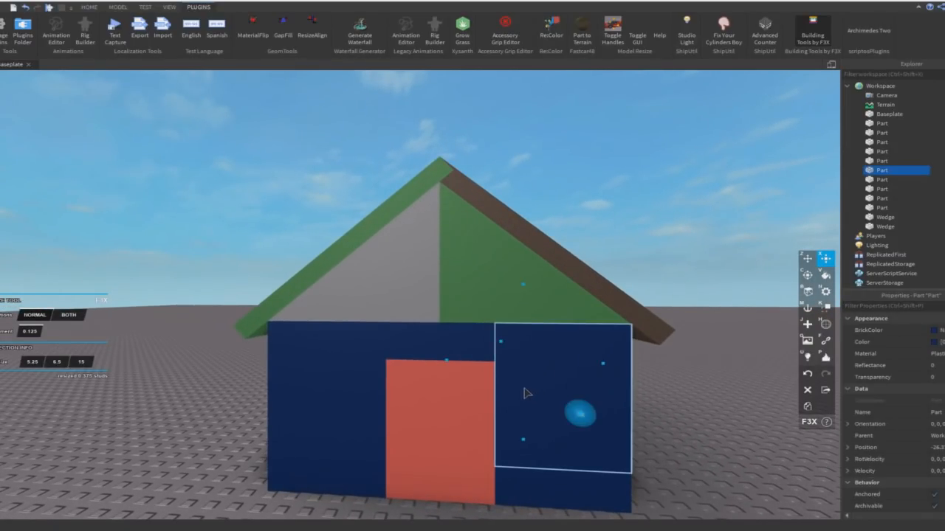
{"action": "key", "text": "d"}
{"action": "left_click", "coordinate": [587, 405]}
{"action": "key", "text": "q"}
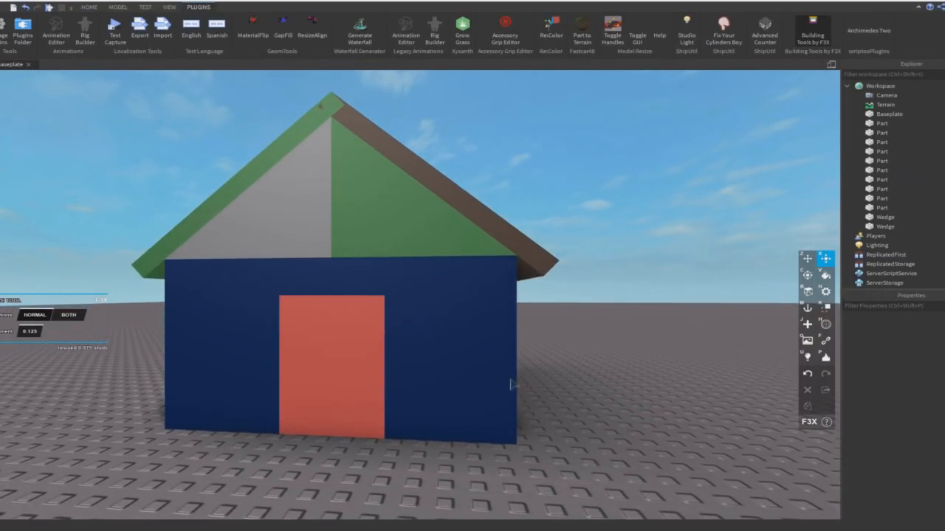
{"action": "left_click", "coordinate": [512, 355]}
{"action": "key", "text": "w"}
{"action": "key", "text": "d"}
{"action": "left_click_drag", "start_coordinate": [499, 338], "coordinate": [469, 330]}
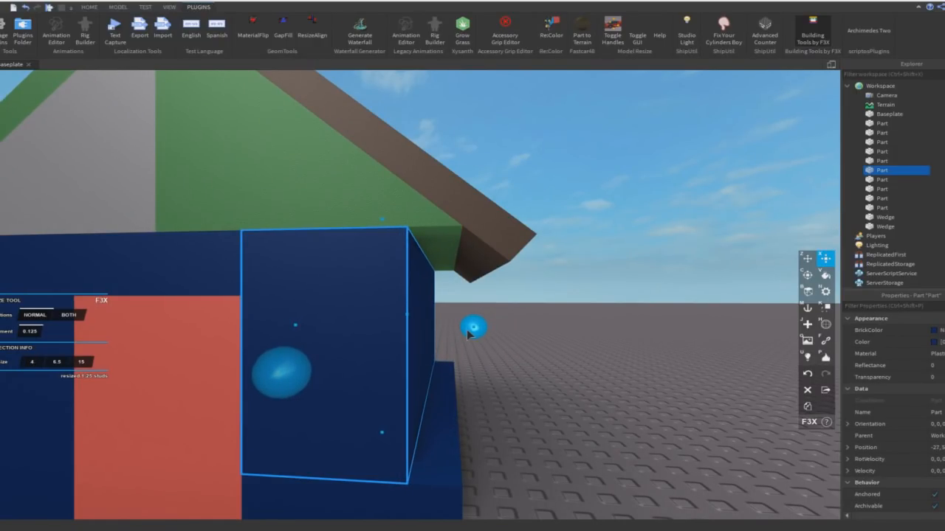
Narrow the upper wall block left of the door to 4.125 studs from its outer side
{"action": "right_click_drag", "start_coordinate": [470, 331], "coordinate": [332, 320]}
{"action": "left_click", "coordinate": [328, 318]}
{"action": "left_click_drag", "start_coordinate": [336, 325], "coordinate": [358, 331]}
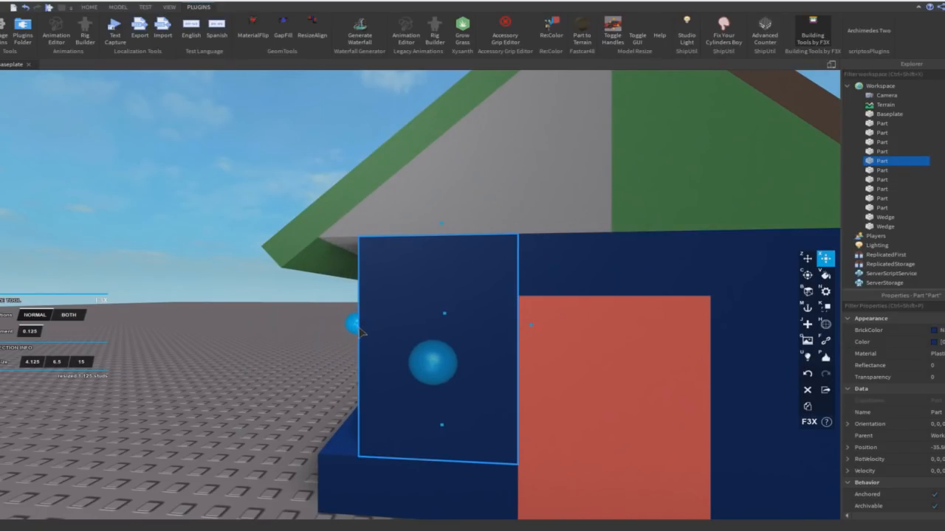
Narrow the lower wall blocks on both sides of the door to match the walls above, the right one to 4 studs
{"action": "key", "text": "q"}
{"action": "left_click", "coordinate": [365, 349]}
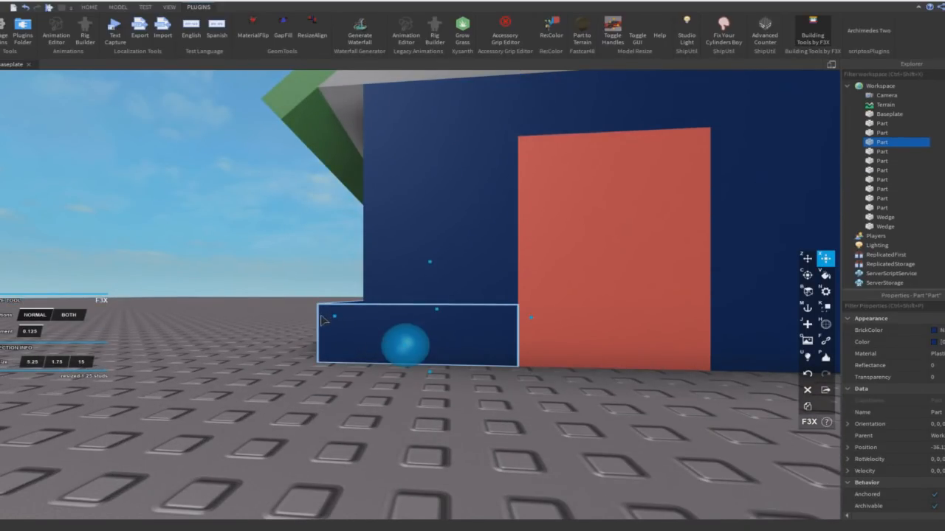
{"action": "right_click_drag", "start_coordinate": [364, 325], "coordinate": [425, 329]}
{"action": "left_click_drag", "start_coordinate": [493, 327], "coordinate": [476, 322]}
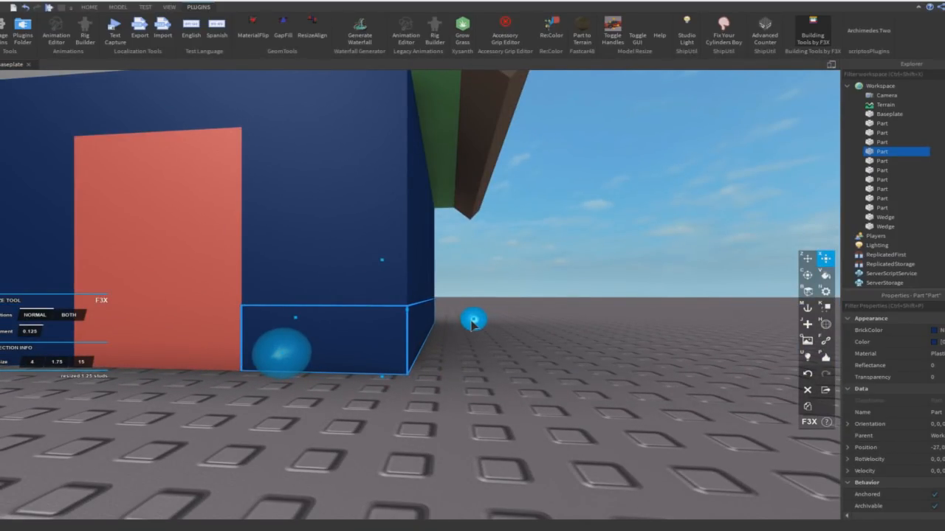
Select both gable wedges and narrow each from its outer side to 6.25 studs, in line with the walls
{"action": "key", "text": "e"}
{"action": "left_click", "coordinate": [496, 343]}
{"action": "left_click", "coordinate": [422, 299]}
{"action": "key", "text": "a"}
{"action": "left_click", "coordinate": [421, 276]}
{"action": "key", "text": "a"}
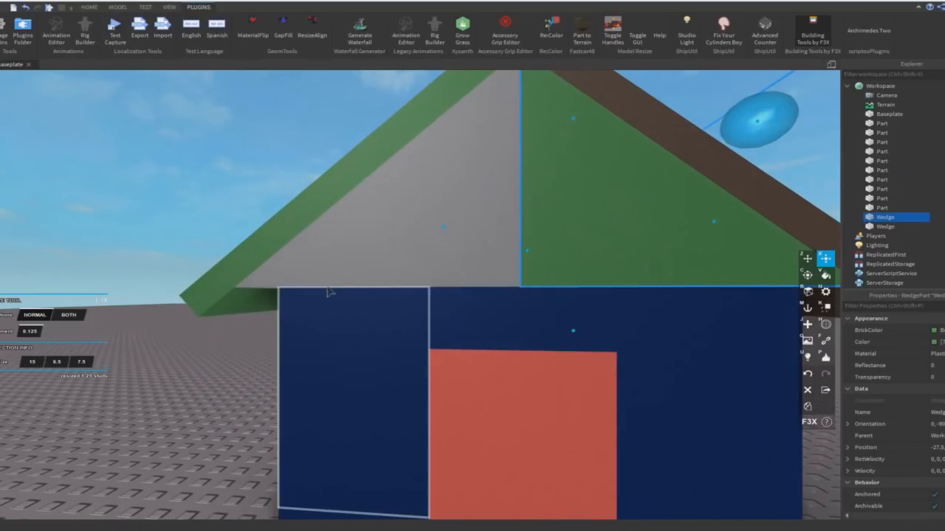
{"action": "left_click", "coordinate": [328, 280], "text": "shift"}
{"action": "left_click_drag", "start_coordinate": [289, 233], "coordinate": [315, 245]}
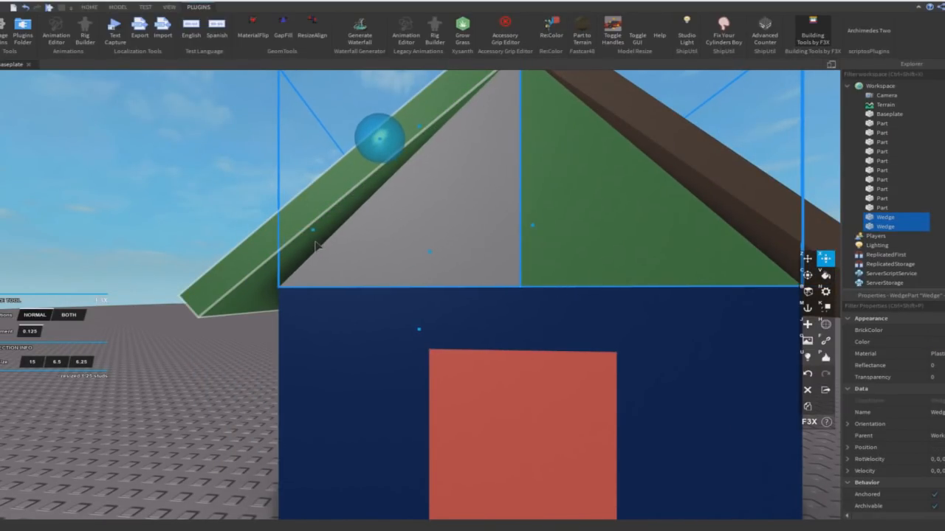
Select both sloping roof slabs and shorten them by 8 studs from their lower ends
{"action": "scroll", "coordinate": [352, 167], "scroll_direction": "down", "scroll_amount": 3}
{"action": "right_click_drag", "start_coordinate": [352, 167], "coordinate": [351, 169]}
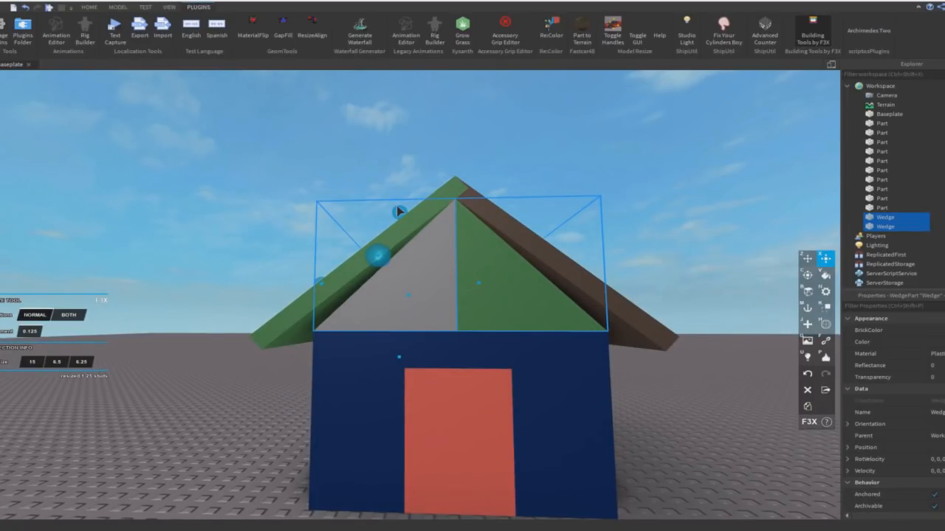
{"action": "key", "text": "e"}
{"action": "right_click_drag", "start_coordinate": [394, 230], "coordinate": [397, 245]}
{"action": "key", "text": "w"}
{"action": "left_click", "coordinate": [465, 253]}
{"action": "left_click", "coordinate": [413, 241], "text": "shift"}
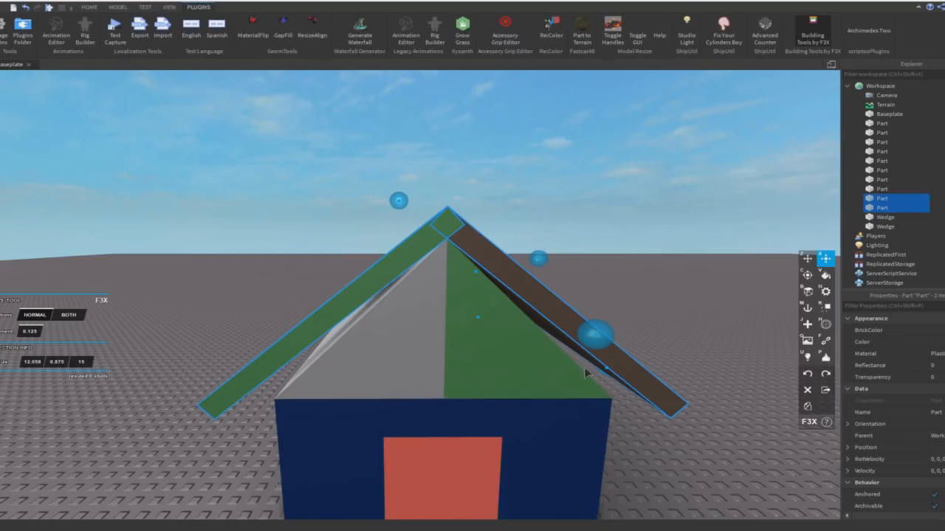
{"action": "left_click_drag", "start_coordinate": [604, 375], "coordinate": [480, 330]}
{"action": "key", "text": "q"}
{"action": "left_click", "coordinate": [569, 261]}
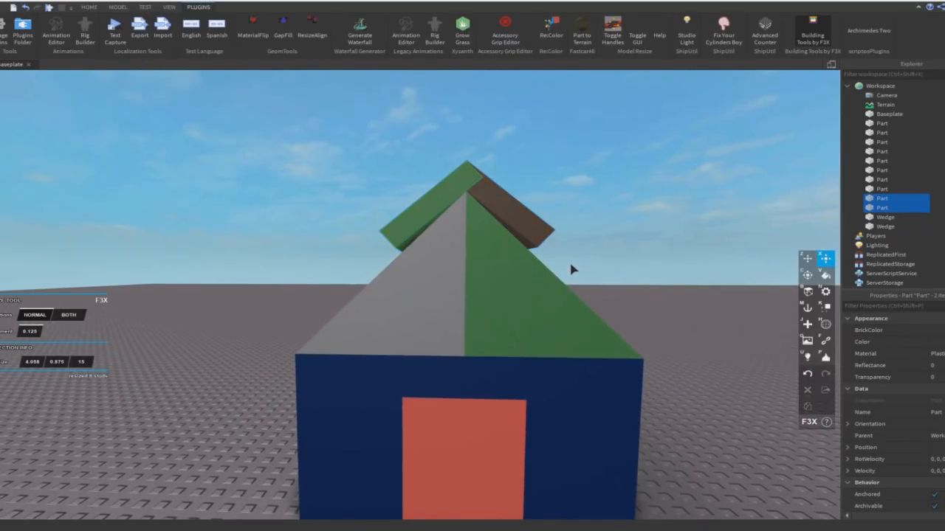
Select both gable wedges, check the roof pitch in the reference picture, and reduce the wedges' height to 5.5 studs
{"action": "scroll", "coordinate": [569, 261], "scroll_direction": "down", "scroll_amount": 3}
{"action": "left_click", "coordinate": [483, 278]}
{"action": "left_click", "coordinate": [430, 280], "text": "shift"}
{"action": "key", "text": "alt+Tab"}
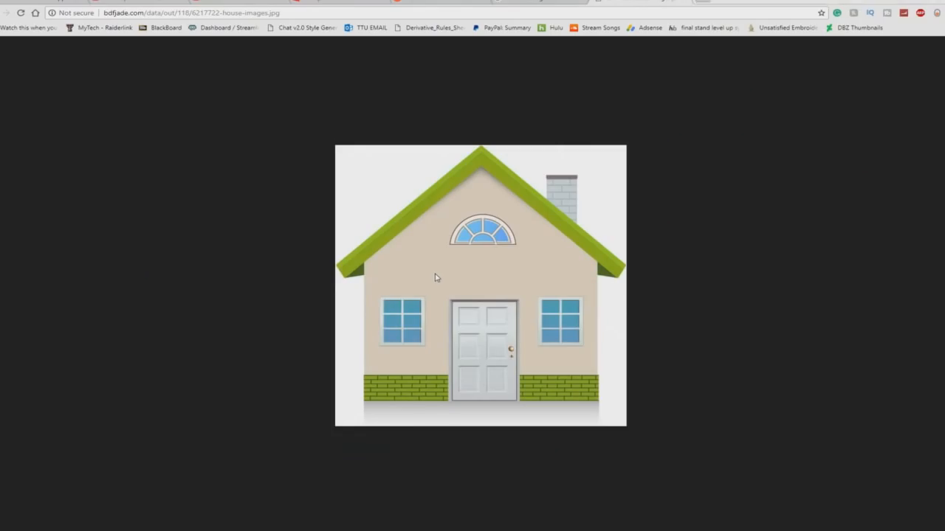
{"action": "key", "text": "alt+Tab"}
{"action": "left_click_drag", "start_coordinate": [333, 207], "coordinate": [355, 214]}
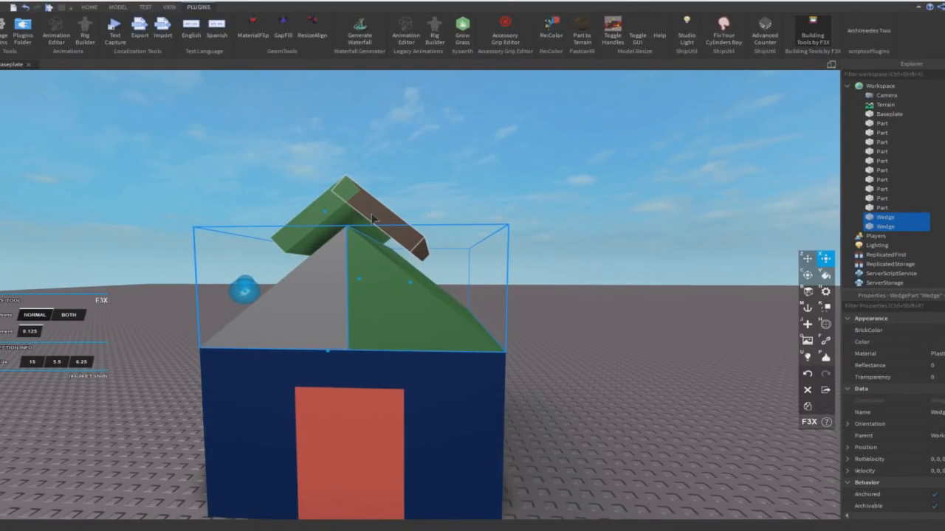
Reposition the brown and green roof slabs so each lies flat on the slope of its gable wedge
{"action": "scroll", "coordinate": [502, 204], "scroll_direction": "up", "scroll_amount": 3}
{"action": "key", "text": "ctrl+1"}
{"action": "right_click_drag", "start_coordinate": [502, 204], "coordinate": [487, 209]}
{"action": "scroll", "coordinate": [487, 209], "scroll_direction": "down", "scroll_amount": 3}
{"action": "left_click", "coordinate": [451, 260]}
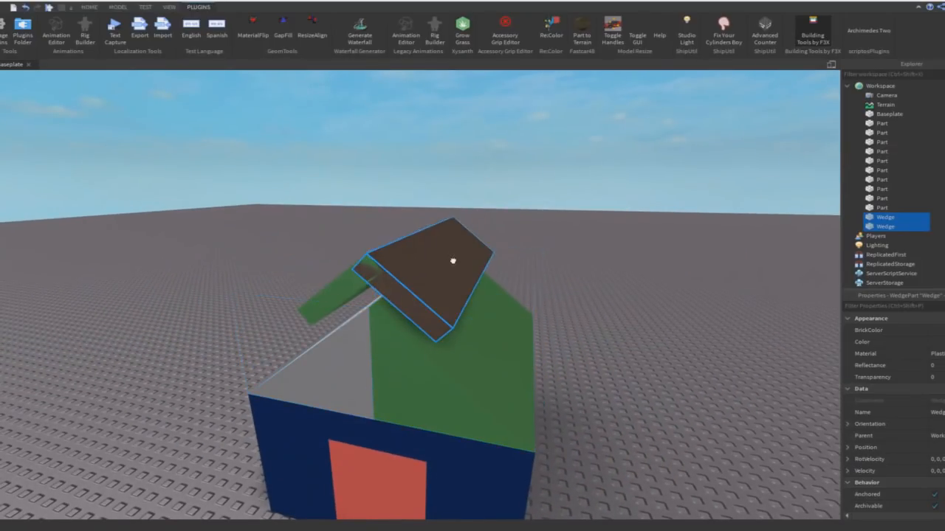
{"action": "right_click_drag", "start_coordinate": [452, 260], "coordinate": [468, 317]}
{"action": "left_click_drag", "start_coordinate": [468, 317], "coordinate": [519, 320]}
{"action": "right_click_drag", "start_coordinate": [519, 321], "coordinate": [519, 321]}
{"action": "left_click_drag", "start_coordinate": [500, 180], "coordinate": [401, 286]}
{"action": "key", "text": "d"}
{"action": "key", "text": "w"}
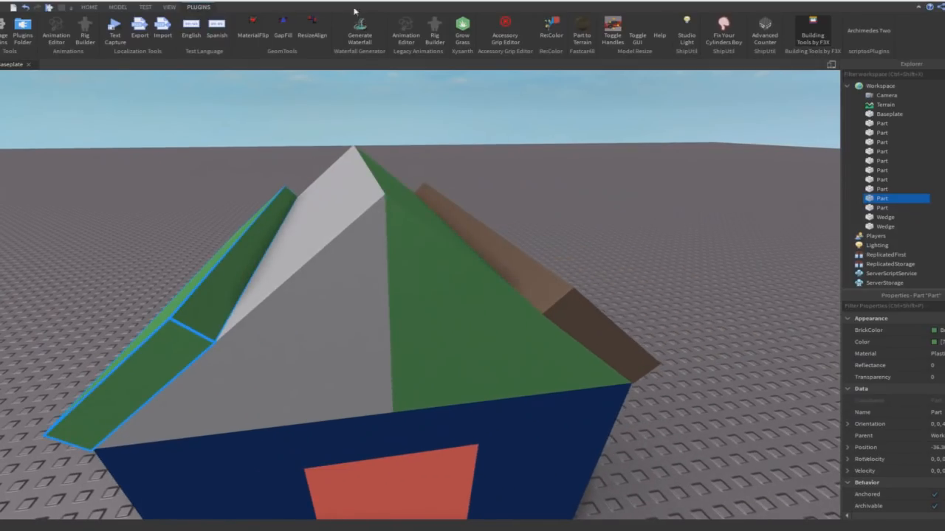
Join the upper end faces of the two roof slabs at the ridge using ResizeAlign with the OuterTouch method
{"action": "left_click", "coordinate": [310, 31]}
{"action": "left_click", "coordinate": [283, 247]}
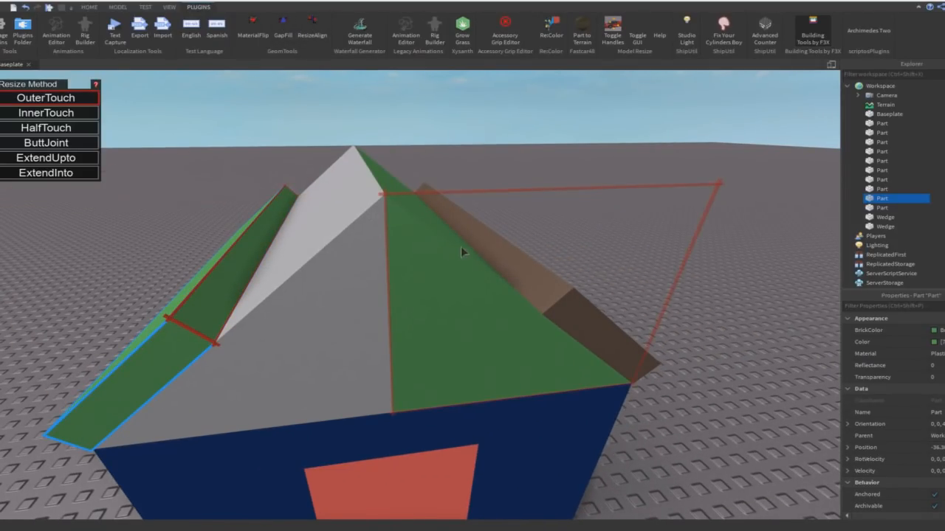
{"action": "left_click", "coordinate": [483, 249]}
{"action": "right_click_drag", "start_coordinate": [673, 226], "coordinate": [665, 200]}
{"action": "key", "text": "q"}
{"action": "key", "text": "d"}
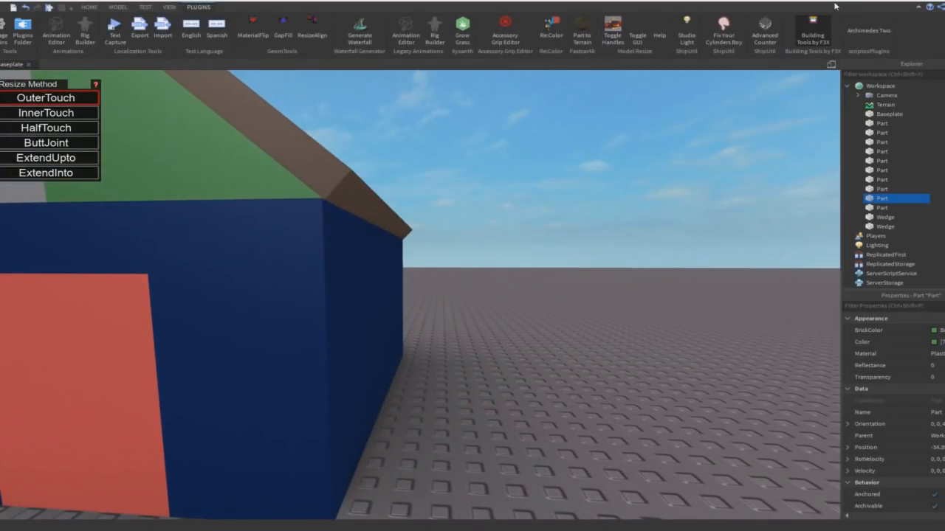
Reactivate the F3X building tools and extend both roof slabs 1.25 studs down the slopes to overhang the walls
{"action": "left_click", "coordinate": [814, 28]}
{"action": "key", "text": "f"}
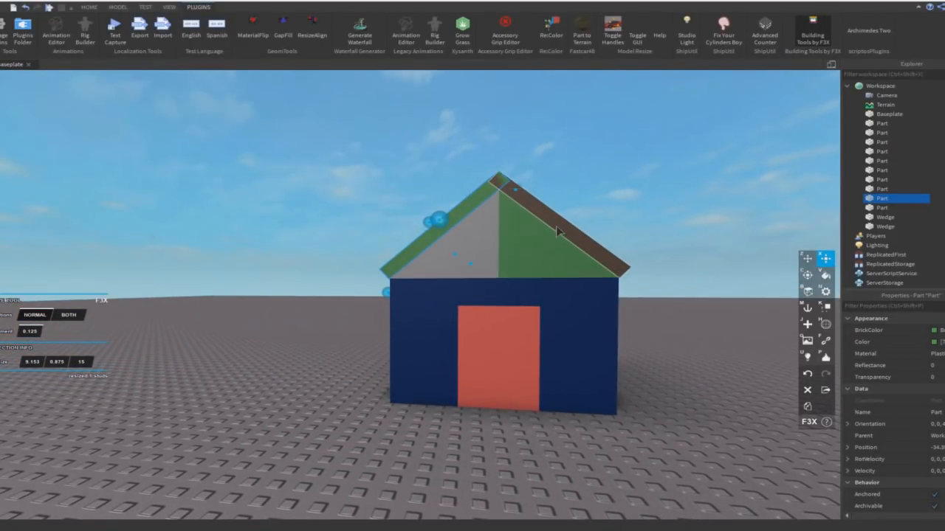
{"action": "left_click", "coordinate": [431, 239], "text": "shift"}
{"action": "key", "text": "w"}
{"action": "key", "text": "d"}
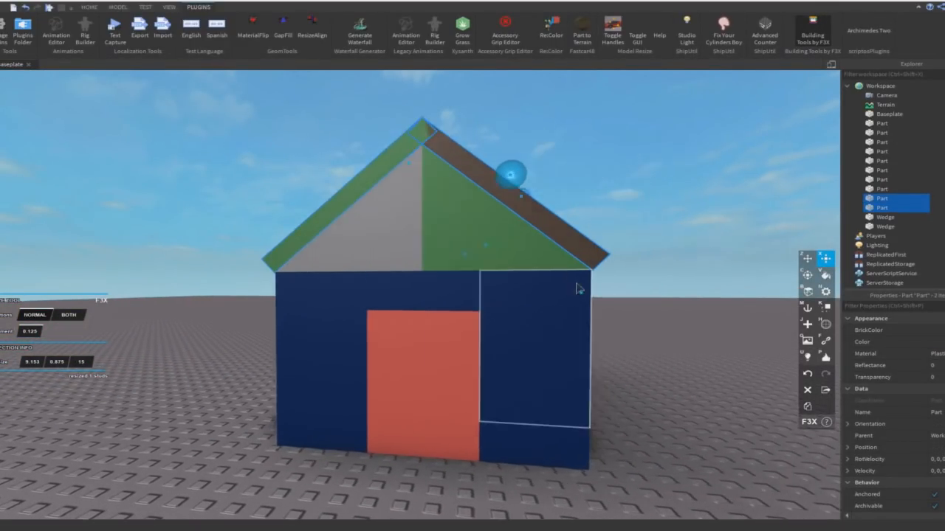
{"action": "left_click_drag", "start_coordinate": [555, 300], "coordinate": [562, 300]}
{"action": "left_click", "coordinate": [611, 319]}
{"action": "key", "text": "s"}
{"action": "key", "text": "a"}
{"action": "key", "text": "w"}
{"action": "key", "text": "d"}
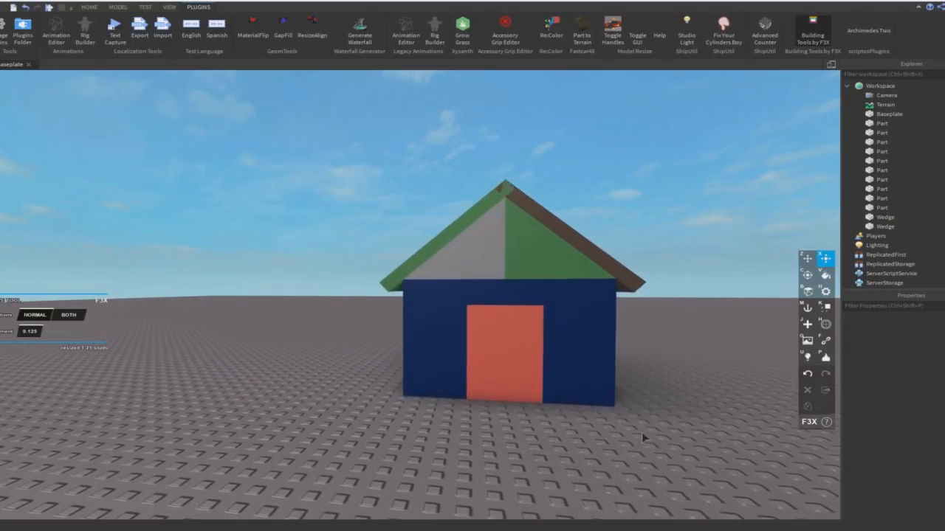
Select the three low base blocks around the house, check them against the reference picture, and set their material to Brick
{"action": "key", "text": "w"}
{"action": "key", "text": "d"}
{"action": "key", "text": "s"}
{"action": "right_click_drag", "start_coordinate": [489, 369], "coordinate": [488, 368]}
{"action": "key", "text": "q"}
{"action": "key", "text": "w"}
{"action": "key", "text": "e"}
{"action": "key", "text": "w"}
{"action": "key", "text": "s"}
{"action": "key", "text": "q"}
{"action": "left_click", "coordinate": [268, 343], "text": "shift"}
{"action": "right_click_drag", "start_coordinate": [268, 344], "coordinate": [275, 344]}
{"action": "key", "text": "w"}
{"action": "key", "text": "a"}
{"action": "left_click", "coordinate": [322, 353], "text": "shift"}
{"action": "key", "text": "alt+Tab"}
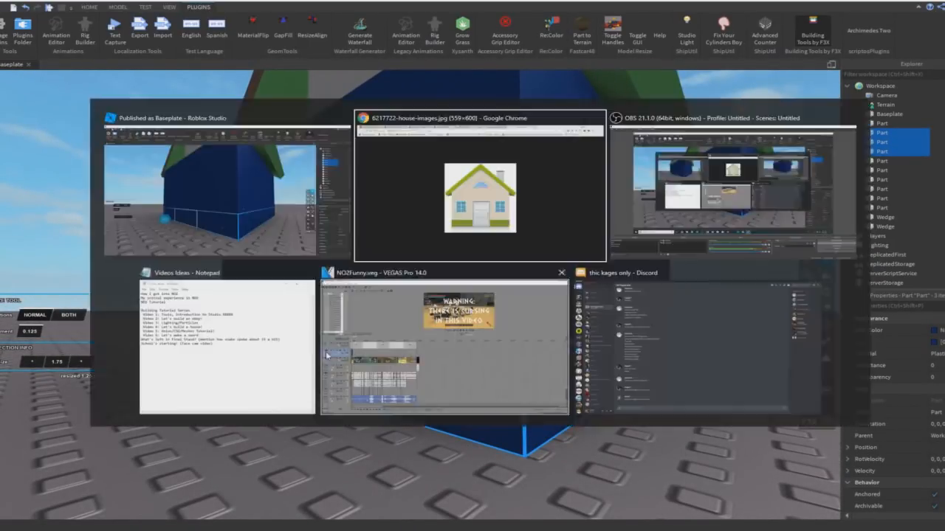
{"action": "key", "text": "alt+Tab"}
{"action": "key", "text": "d"}
{"action": "right_click_drag", "start_coordinate": [479, 382], "coordinate": [477, 382]}
{"action": "key", "text": "n"}
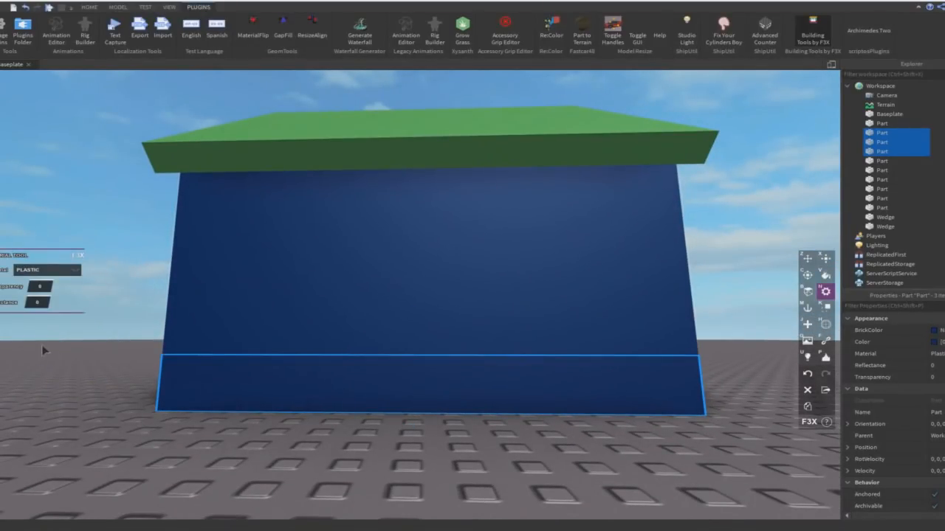
{"action": "left_click", "coordinate": [44, 270]}
{"action": "right_click_drag", "start_coordinate": [292, 341], "coordinate": [291, 338]}
Colour the brick base blocks Shamrock, compare them with the reference picture, and change them to a more yellowish green
{"action": "key", "text": "v"}
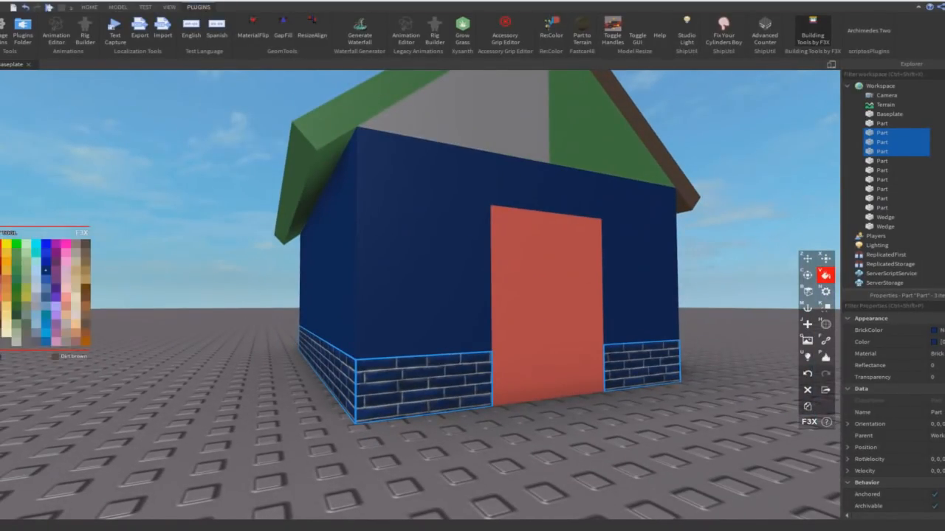
{"action": "left_click", "coordinate": [15, 257]}
{"action": "right_click_drag", "start_coordinate": [86, 274], "coordinate": [87, 275]}
{"action": "key", "text": "alt+Tab"}
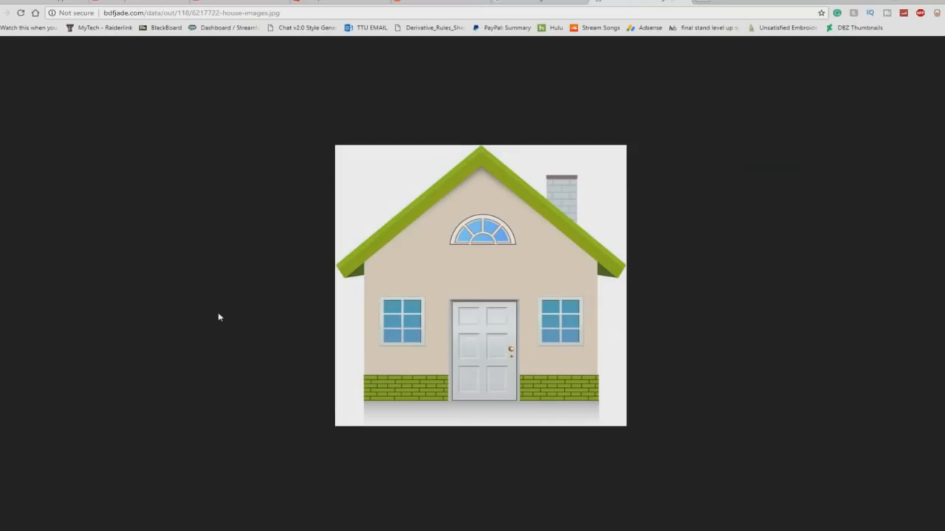
{"action": "key", "text": "alt+Tab"}
{"action": "key", "text": "shift+z"}
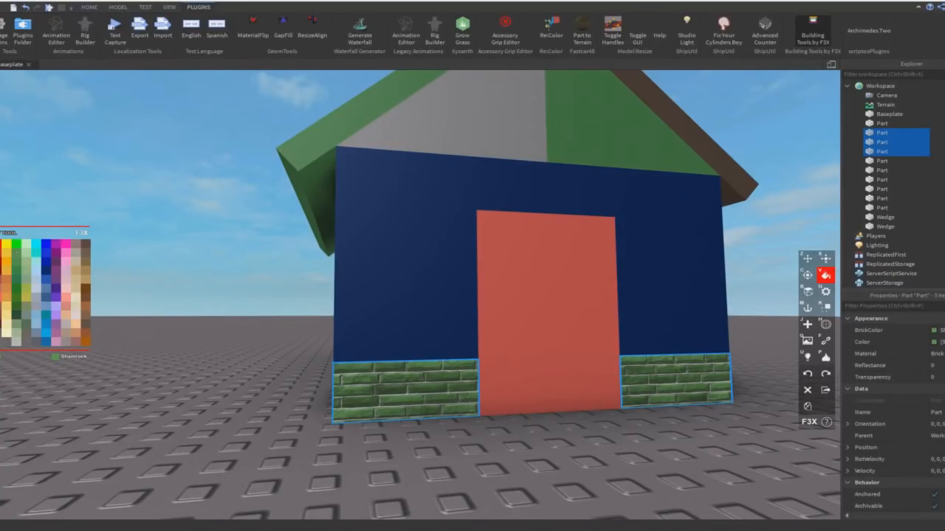
{"action": "left_click", "coordinate": [2, 356]}
Select the upper wall blocks, the block above the door and both gable wedges, and colour them Wheat
{"action": "left_click", "coordinate": [436, 218]}
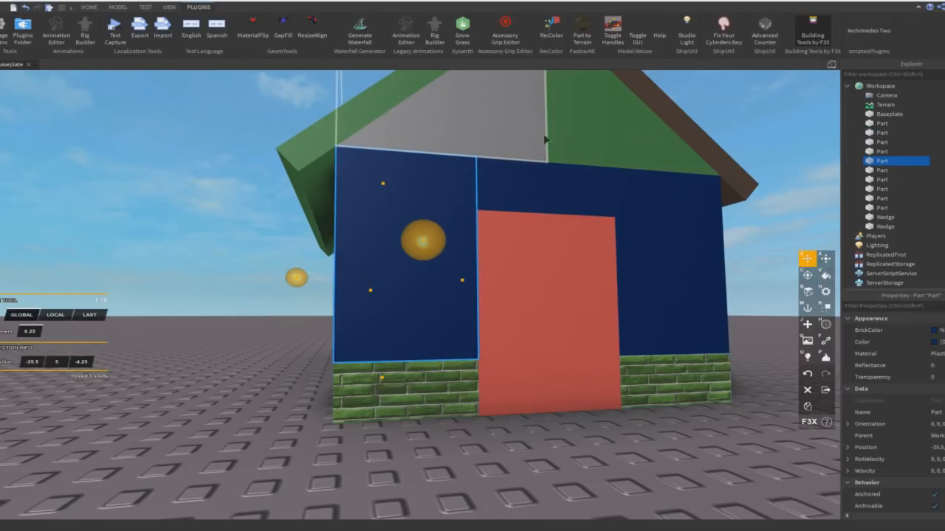
{"action": "left_click", "coordinate": [543, 140], "text": "shift"}
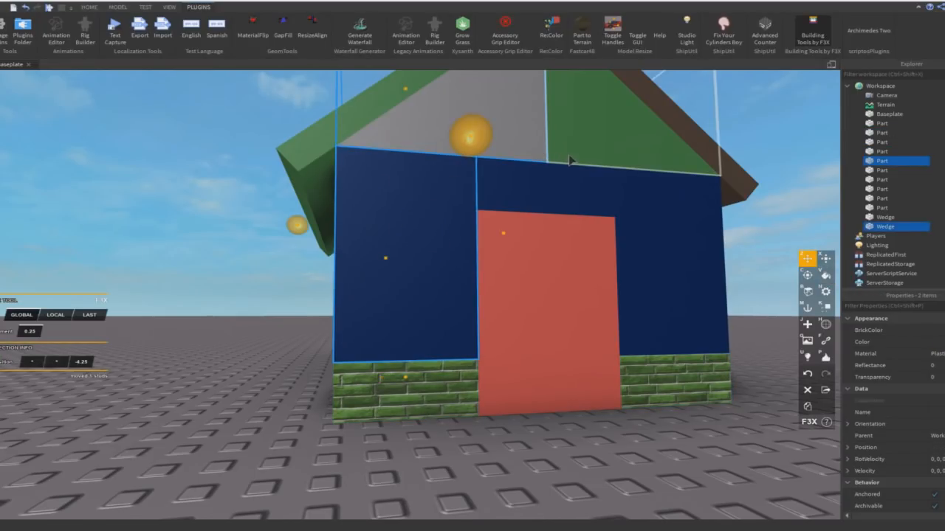
{"action": "left_click", "coordinate": [568, 160], "text": "shift"}
{"action": "right_click_drag", "start_coordinate": [629, 198], "coordinate": [545, 310]}
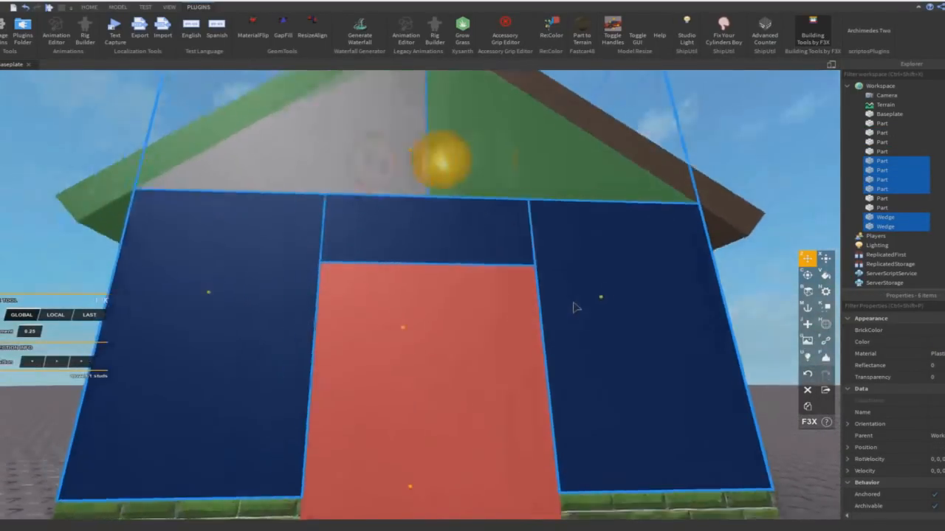
{"action": "right_click_drag", "start_coordinate": [573, 306], "coordinate": [376, 321]}
{"action": "key", "text": "v"}
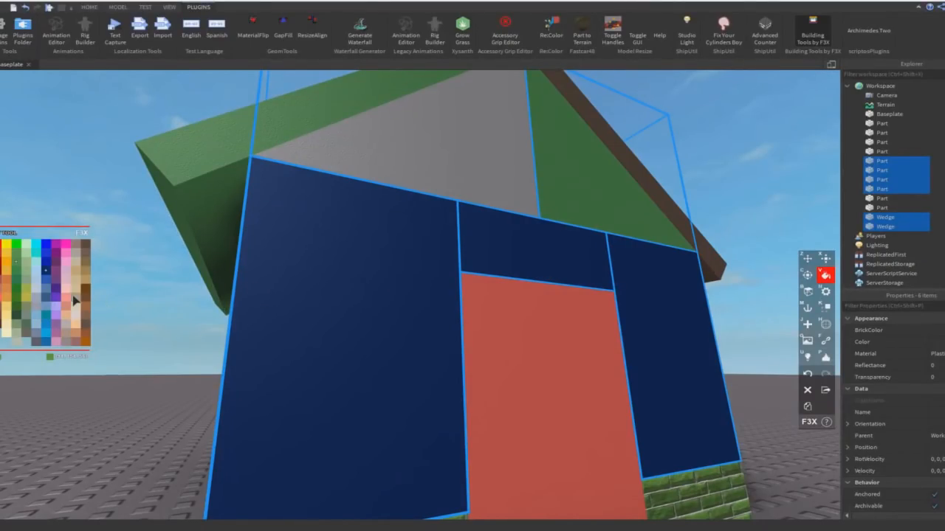
{"action": "left_click", "coordinate": [74, 300]}
{"action": "scroll", "coordinate": [75, 309], "scroll_direction": "down", "scroll_amount": 5}
{"action": "right_click_drag", "start_coordinate": [264, 236], "coordinate": [264, 244]}
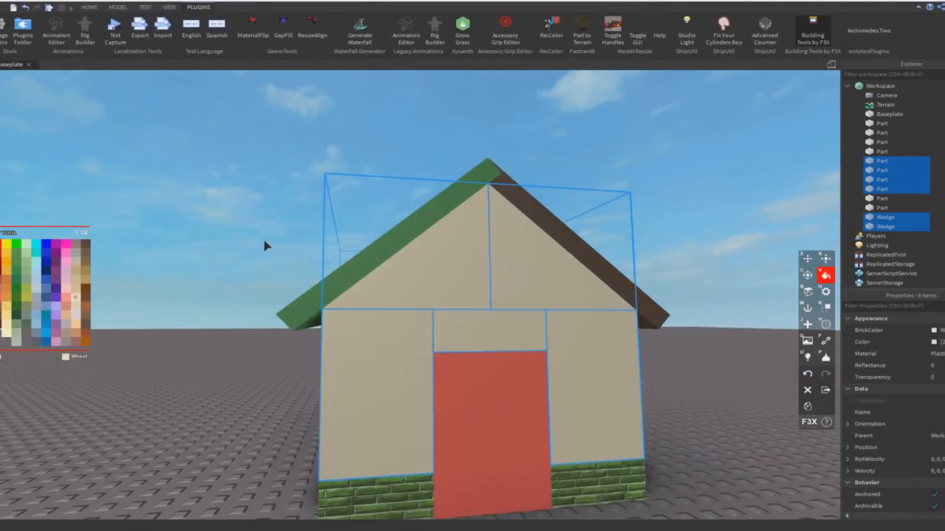
{"action": "scroll", "coordinate": [150, 261], "scroll_direction": "up", "scroll_amount": 6}
{"action": "scroll", "coordinate": [158, 271], "scroll_direction": "down", "scroll_amount": 4}
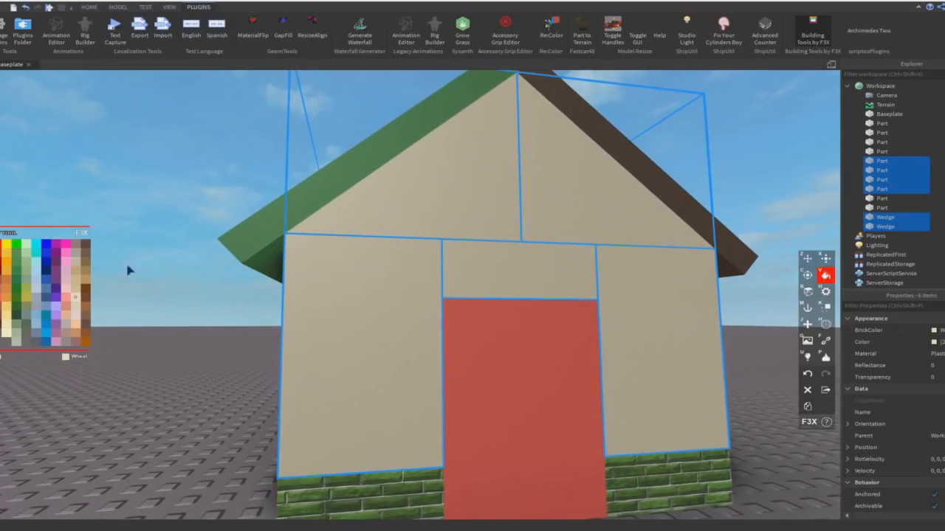
Try the Concrete material on the upper walls and gable wedges, and return them to Plastic
{"action": "key", "text": "n"}
{"action": "left_click", "coordinate": [29, 270]}
{"action": "left_click", "coordinate": [63, 305]}
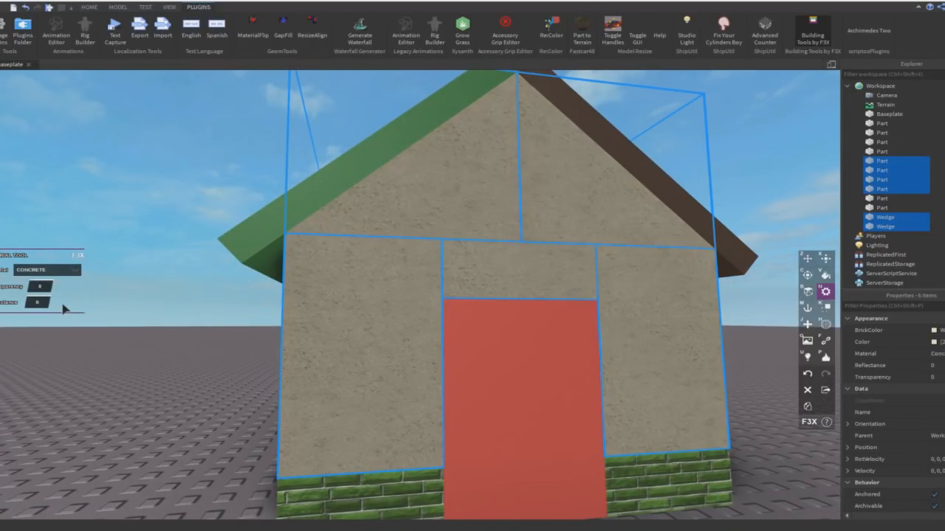
{"action": "scroll", "coordinate": [64, 305], "scroll_direction": "down", "scroll_amount": 3}
{"action": "scroll", "coordinate": [64, 305], "scroll_direction": "up", "scroll_amount": 5}
{"action": "left_click", "coordinate": [59, 271]}
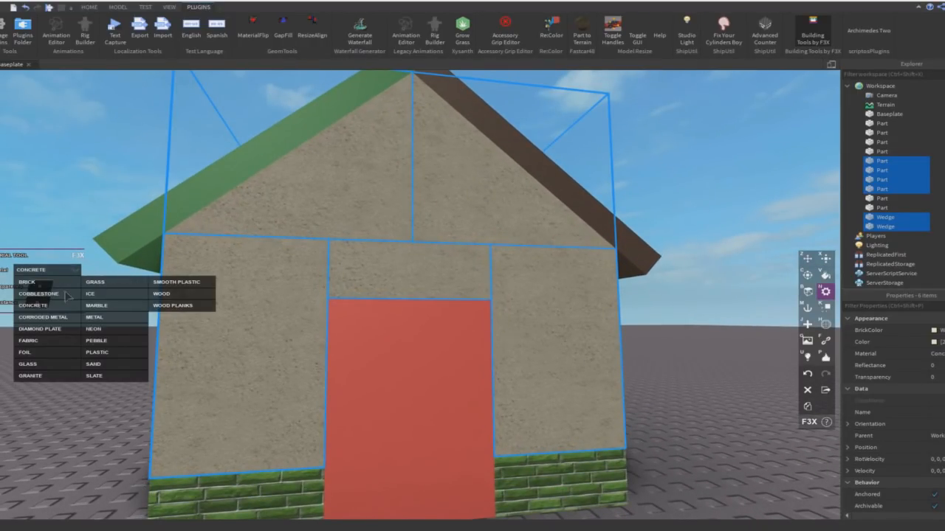
{"action": "left_click", "coordinate": [107, 364]}
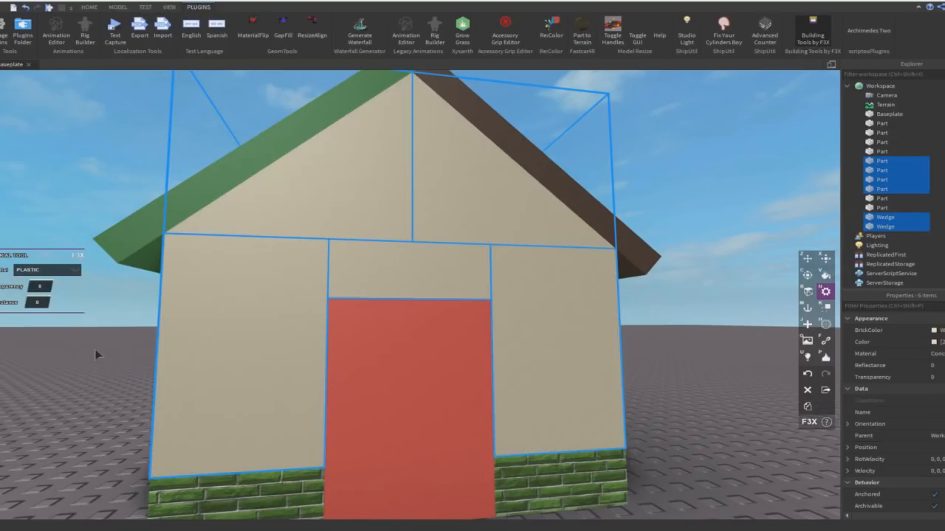
{"action": "scroll", "coordinate": [104, 370], "scroll_direction": "down", "scroll_amount": 5}
{"action": "left_click", "coordinate": [104, 370]}
Check the reference picture and insert a dummy character near the house with Rig Builder
{"action": "key", "text": "alt+Tab"}
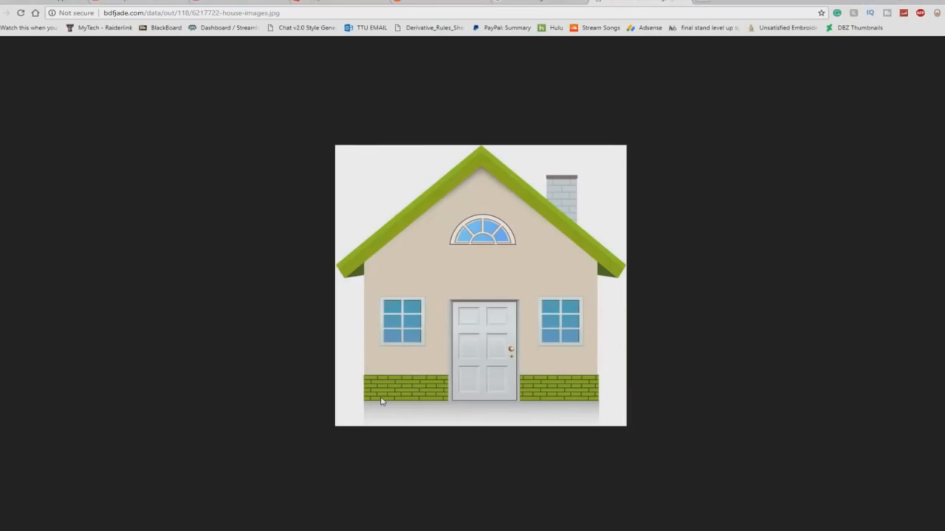
{"action": "key", "text": "alt+Tab"}
{"action": "left_click", "coordinate": [393, 395]}
{"action": "scroll", "coordinate": [392, 395], "scroll_direction": "up", "scroll_amount": 4}
{"action": "left_click", "coordinate": [434, 39]}
{"action": "left_click", "coordinate": [416, 268]}
{"action": "right_click_drag", "start_coordinate": [415, 272], "coordinate": [414, 294]}
{"action": "scroll", "coordinate": [413, 294], "scroll_direction": "down", "scroll_amount": 3}
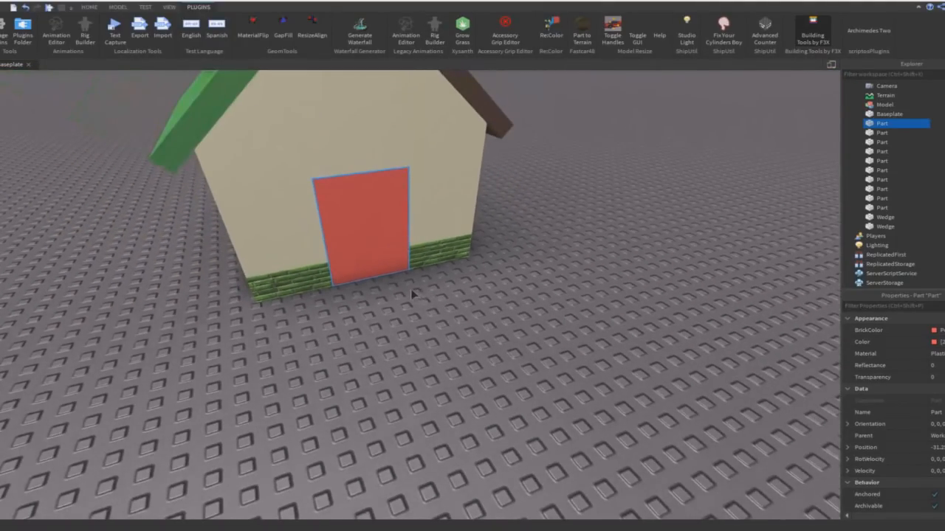
Place the dummy directly in front of the red door and view it from the front to compare its size
{"action": "left_click_drag", "start_coordinate": [417, 279], "coordinate": [371, 291]}
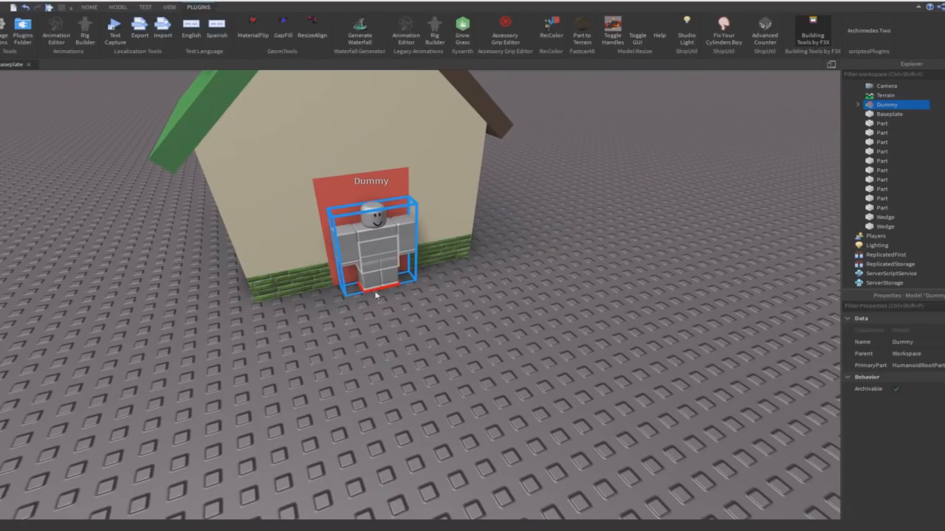
{"action": "key", "text": "f"}
{"action": "scroll", "coordinate": [388, 292], "scroll_direction": "down", "scroll_amount": 5}
{"action": "scroll", "coordinate": [388, 292], "scroll_direction": "up", "scroll_amount": 6}
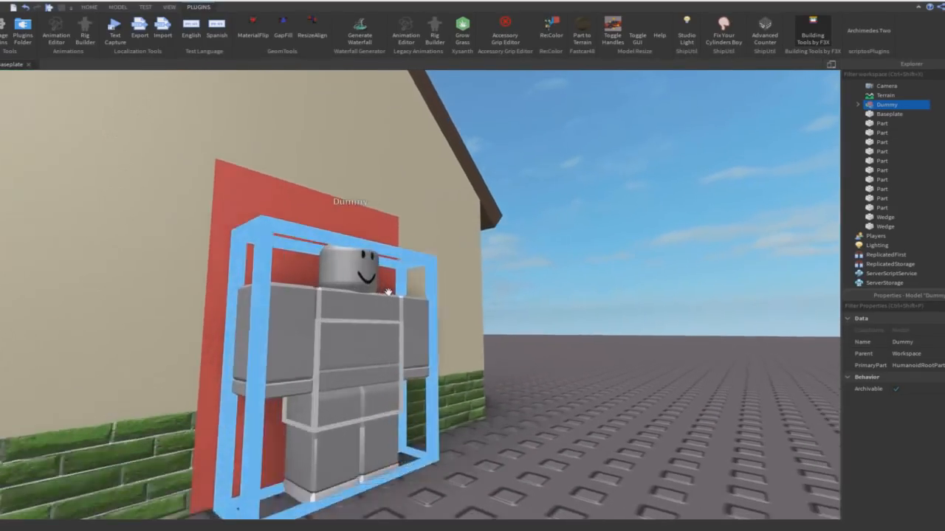
{"action": "scroll", "coordinate": [388, 293], "scroll_direction": "down", "scroll_amount": 4}
{"action": "left_click", "coordinate": [539, 297]}
{"action": "right_click_drag", "start_coordinate": [538, 296], "coordinate": [538, 295]}
{"action": "scroll", "coordinate": [538, 294], "scroll_direction": "up", "scroll_amount": 3}
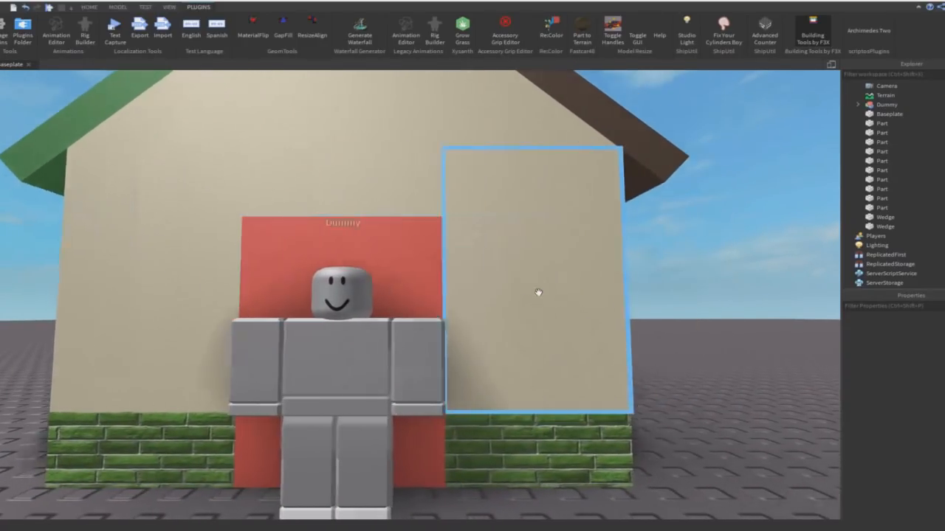
Lower the top of the red door and extend the wall block above it down to close the gap
{"action": "scroll", "coordinate": [539, 292], "scroll_direction": "down", "scroll_amount": 5}
{"action": "scroll", "coordinate": [538, 289], "scroll_direction": "up", "scroll_amount": 3}
{"action": "scroll", "coordinate": [538, 285], "scroll_direction": "up", "scroll_amount": 3}
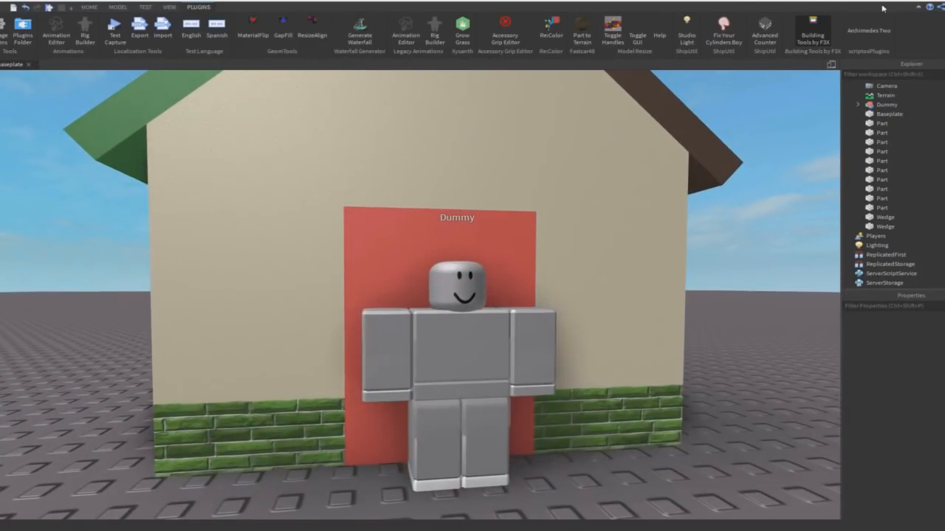
{"action": "left_click", "coordinate": [814, 29]}
{"action": "left_click", "coordinate": [436, 229]}
{"action": "key", "text": "x"}
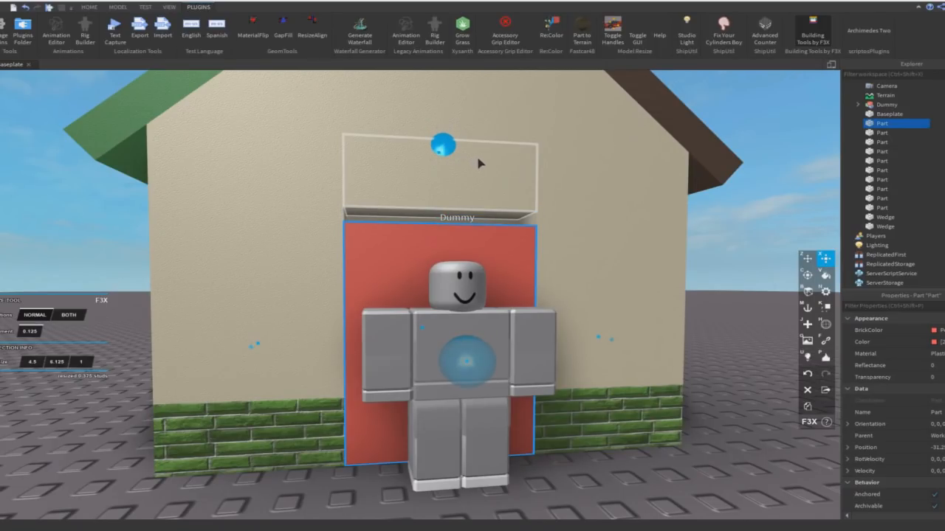
{"action": "left_click", "coordinate": [513, 174]}
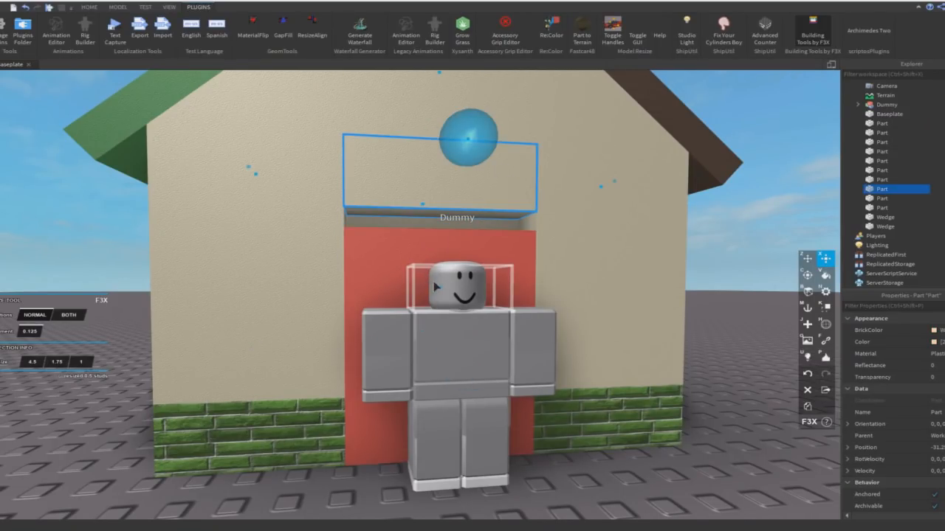
{"action": "left_click_drag", "start_coordinate": [434, 286], "coordinate": [441, 301]}
{"action": "scroll", "coordinate": [452, 305], "scroll_direction": "down", "scroll_amount": 4}
{"action": "left_click", "coordinate": [631, 272]}
{"action": "scroll", "coordinate": [625, 262], "scroll_direction": "up", "scroll_amount": 3}
Check the windows in the reference picture, duplicate the upper wall block right of the door and set the copy's front face back
{"action": "key", "text": "alt+Tab"}
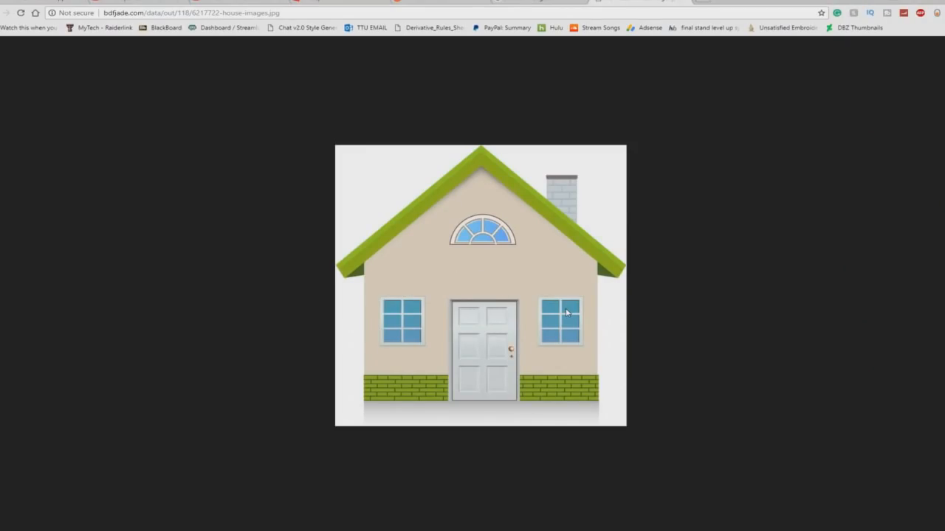
{"action": "key", "text": "alt+Tab"}
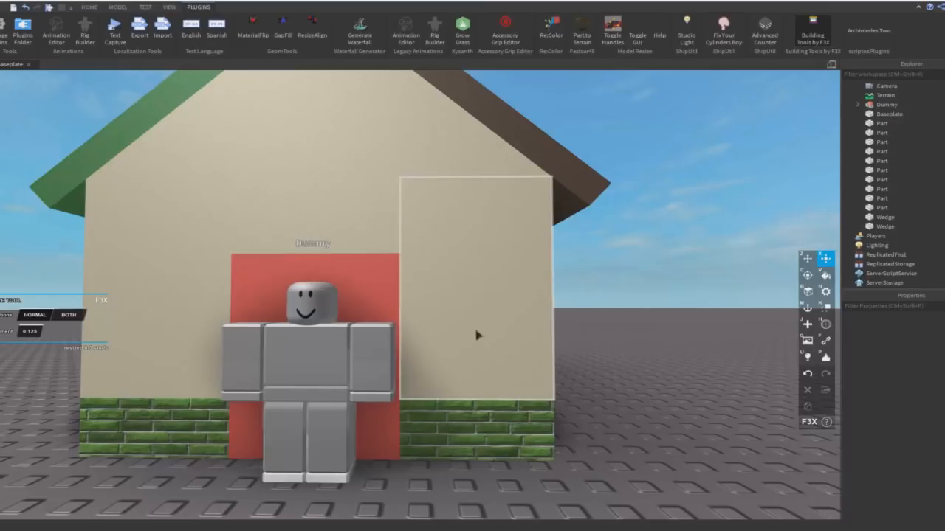
{"action": "left_click", "coordinate": [458, 311]}
{"action": "scroll", "coordinate": [369, 253], "scroll_direction": "up", "scroll_amount": 3}
{"action": "scroll", "coordinate": [379, 194], "scroll_direction": "down", "scroll_amount": 4}
{"action": "scroll", "coordinate": [373, 194], "scroll_direction": "up", "scroll_amount": 3}
{"action": "right_click_drag", "start_coordinate": [374, 195], "coordinate": [367, 195]}
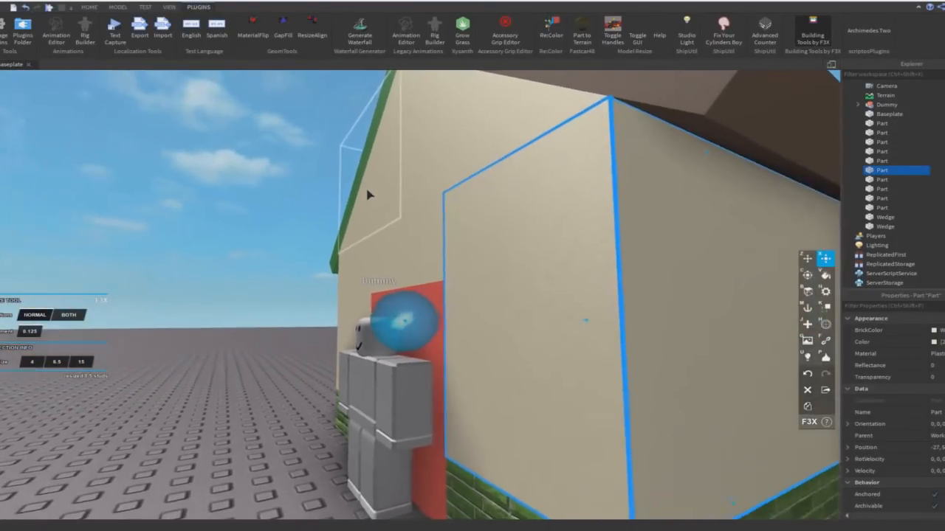
{"action": "key", "text": "ctrl+d"}
{"action": "left_click_drag", "start_coordinate": [305, 316], "coordinate": [375, 323]}
{"action": "left_click", "coordinate": [475, 315]}
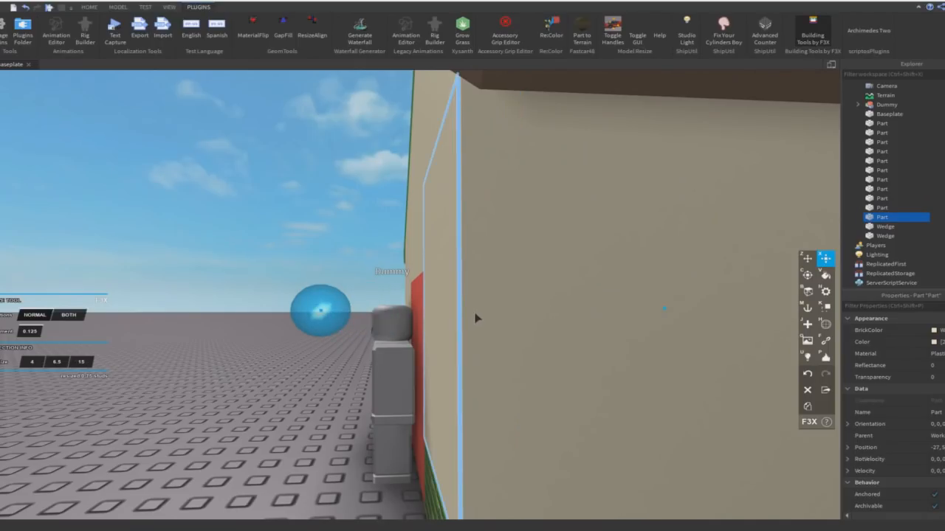
Thin the front wall block to 0.75 studs deep and cut a copy of it down to a 1.125-stud-high strip below the window opening
{"action": "right_click_drag", "start_coordinate": [476, 315], "coordinate": [481, 314]}
{"action": "left_click_drag", "start_coordinate": [749, 290], "coordinate": [448, 292]}
{"action": "right_click_drag", "start_coordinate": [447, 292], "coordinate": [466, 264]}
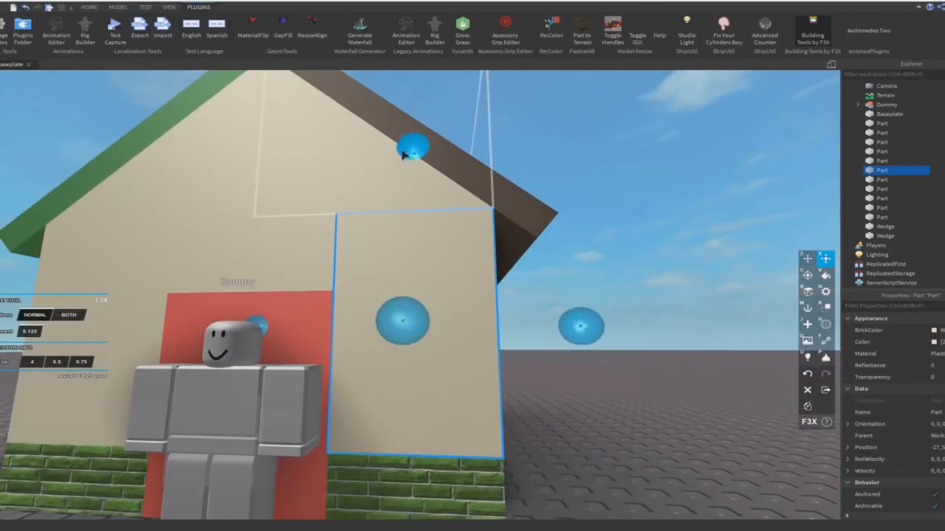
{"action": "left_click_drag", "start_coordinate": [412, 149], "coordinate": [452, 334]}
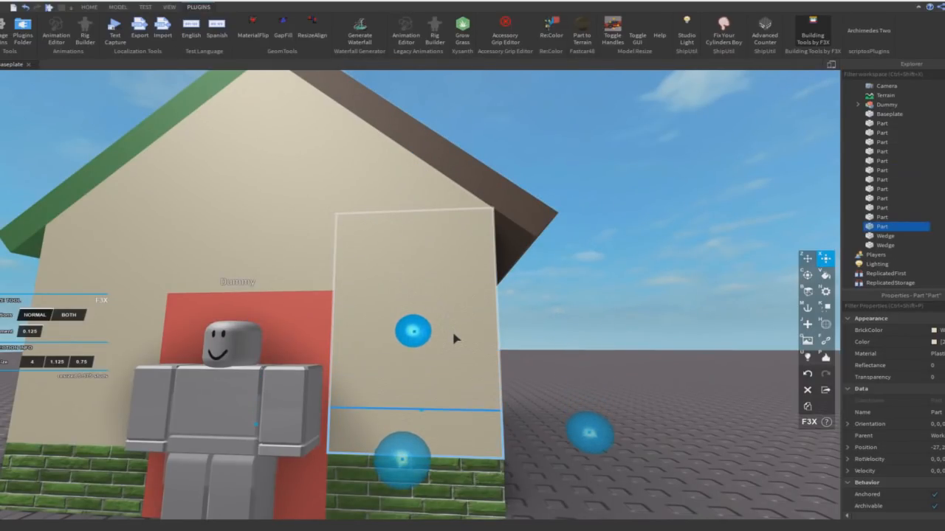
Trim the remaining front wall block from below to a 1.625-stud-high strip above the window opening
{"action": "key", "text": "shift+z"}
{"action": "right_click_drag", "start_coordinate": [415, 490], "coordinate": [417, 502]}
{"action": "left_click_drag", "start_coordinate": [405, 469], "coordinate": [384, 294]}
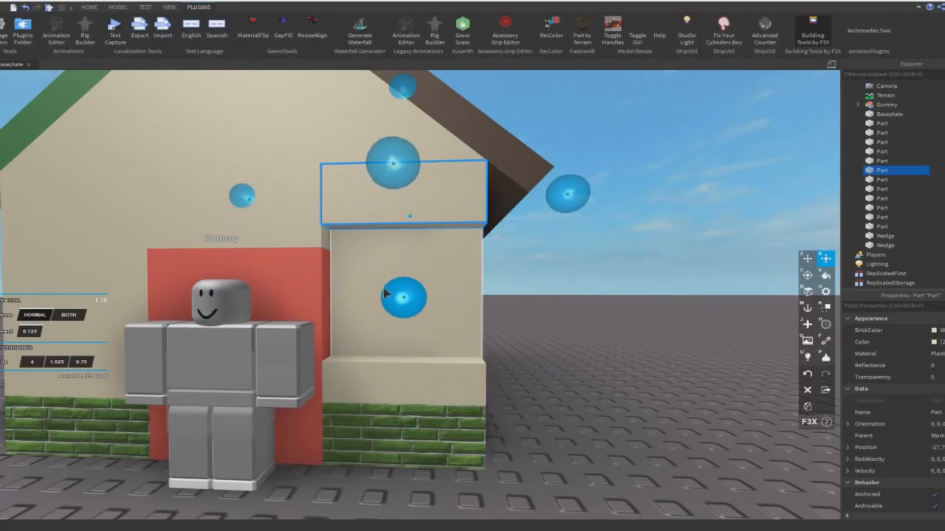
Make a wall strip 0.625 studs wide and 3.75 studs high on the door side of the opening from a copy of the upper strip
{"action": "left_click_drag", "start_coordinate": [567, 201], "coordinate": [419, 206]}
{"action": "key", "text": "z"}
{"action": "left_click_drag", "start_coordinate": [338, 298], "coordinate": [327, 361]}
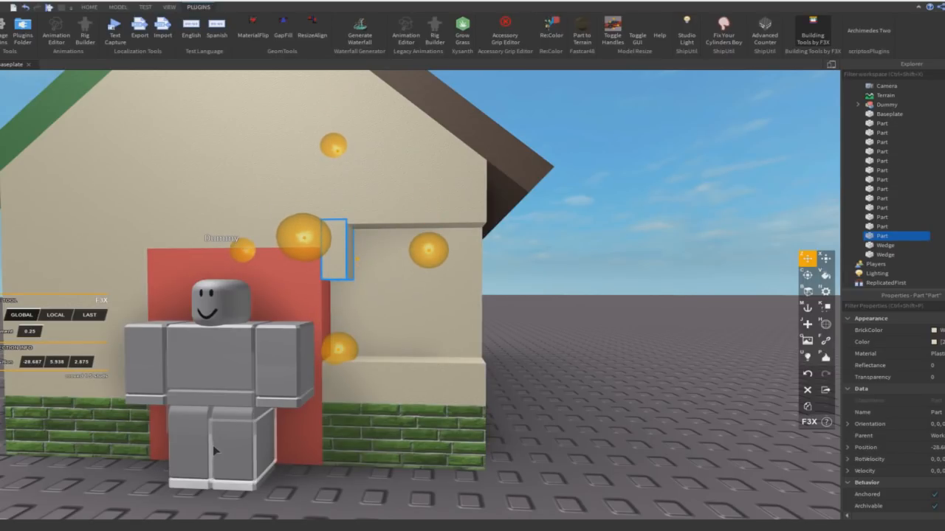
{"action": "left_click_drag", "start_coordinate": [342, 359], "coordinate": [388, 432]}
{"action": "key", "text": "x"}
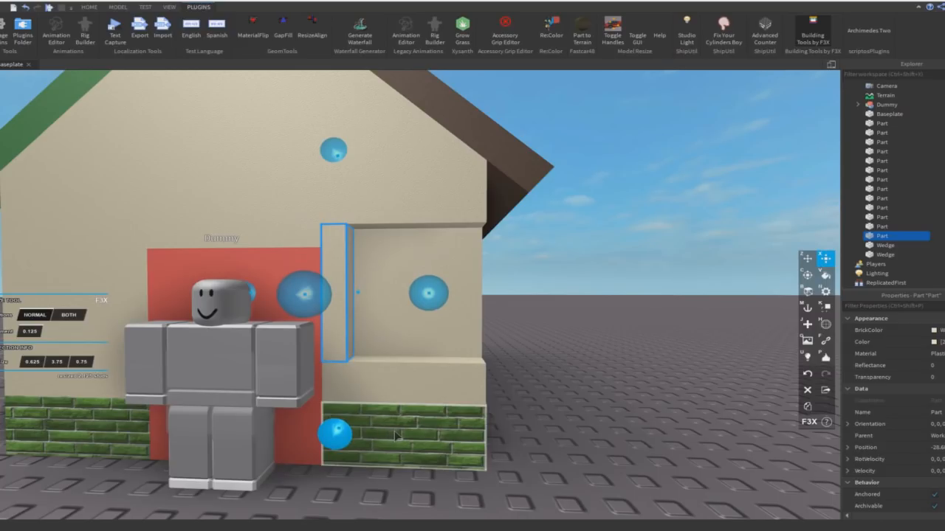
Copy the narrow side strip to the outer edge of the wall to close off the window opening
{"action": "key", "text": "z"}
{"action": "left_click_drag", "start_coordinate": [427, 297], "coordinate": [575, 329]}
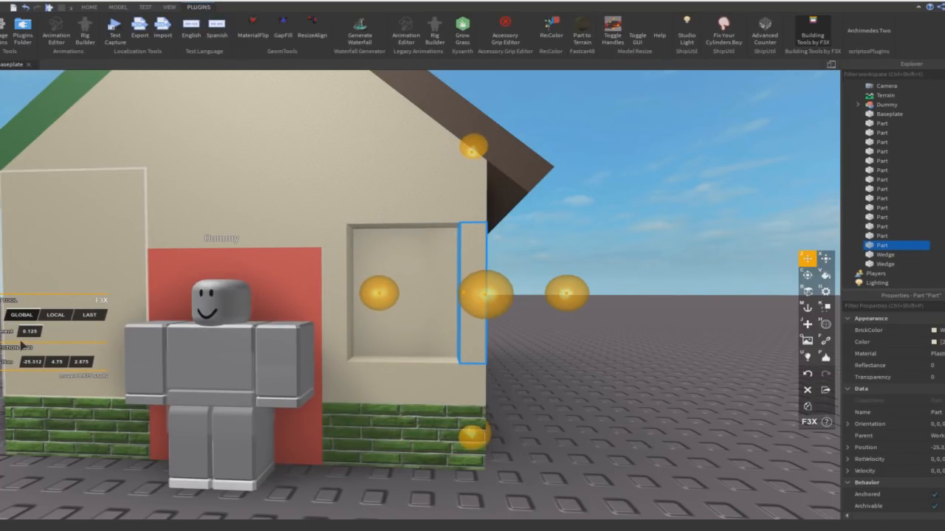
{"action": "scroll", "coordinate": [381, 362], "scroll_direction": "down", "scroll_amount": 3}
{"action": "scroll", "coordinate": [381, 361], "scroll_direction": "up", "scroll_amount": 5}
{"action": "scroll", "coordinate": [413, 368], "scroll_direction": "down", "scroll_amount": 5}
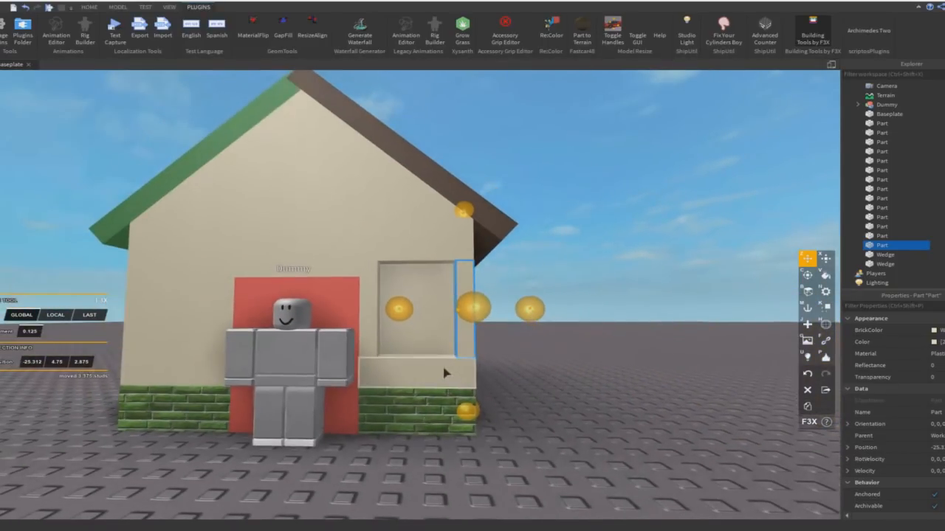
Set back the front face of the upper wall block left of the door to make room for a second window
{"action": "left_click", "coordinate": [169, 317]}
{"action": "right_click_drag", "start_coordinate": [228, 310], "coordinate": [228, 310]}
{"action": "key", "text": "x"}
{"action": "right_click_drag", "start_coordinate": [453, 254], "coordinate": [454, 253]}
{"action": "left_click_drag", "start_coordinate": [547, 264], "coordinate": [493, 275]}
{"action": "key", "text": "d"}
{"action": "left_click", "coordinate": [491, 274]}
{"action": "right_click_drag", "start_coordinate": [484, 274], "coordinate": [484, 274]}
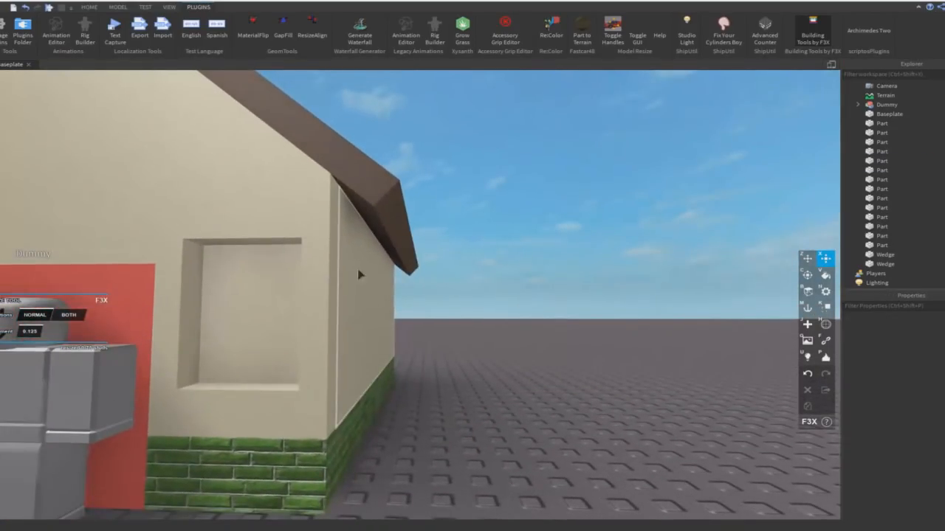
Check the reference window again and add a 0.25-stud-wide frame strip along the door-side edge of the opening from a copied side strip
{"action": "key", "text": "a"}
{"action": "scroll", "coordinate": [324, 284], "scroll_direction": "up", "scroll_amount": 2}
{"action": "left_click", "coordinate": [299, 294]}
{"action": "key", "text": "alt+Tab"}
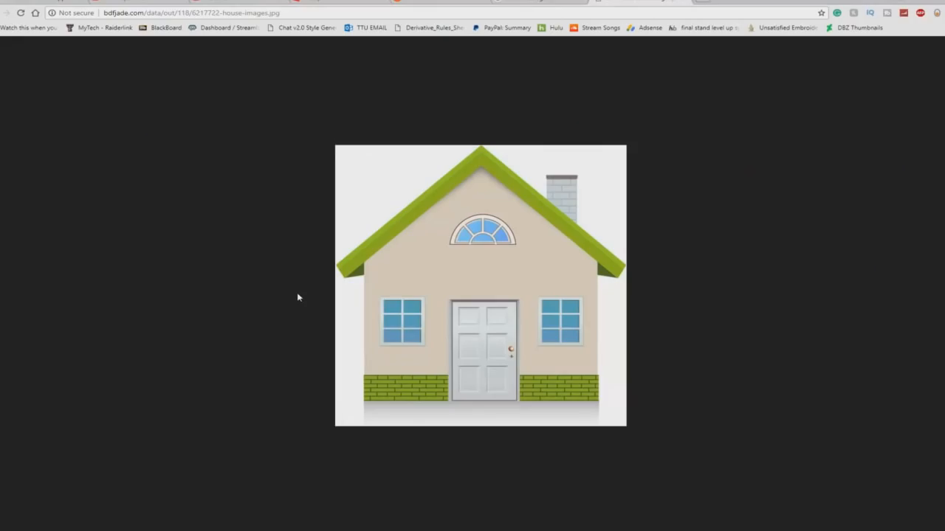
{"action": "key", "text": "alt+Tab"}
{"action": "key", "text": "shift+c"}
{"action": "key", "text": "z"}
{"action": "mouse_move", "coordinate": [472, 323]}
{"action": "left_mouse_down"}
{"action": "mouse_move", "coordinate": [516, 326]}
{"action": "mouse_move", "coordinate": [467, 325]}
{"action": "mouse_move", "coordinate": [475, 324]}
{"action": "left_mouse_up"}
{"action": "key", "text": "x"}
{"action": "key", "text": "d"}
{"action": "right_click_drag", "start_coordinate": [474, 324], "coordinate": [401, 312]}
{"action": "mouse_move", "coordinate": [401, 312]}
{"action": "left_mouse_down"}
{"action": "mouse_move", "coordinate": [413, 315]}
{"action": "mouse_move", "coordinate": [403, 311]}
{"action": "left_mouse_up"}
{"action": "key", "text": "alt+Tab"}
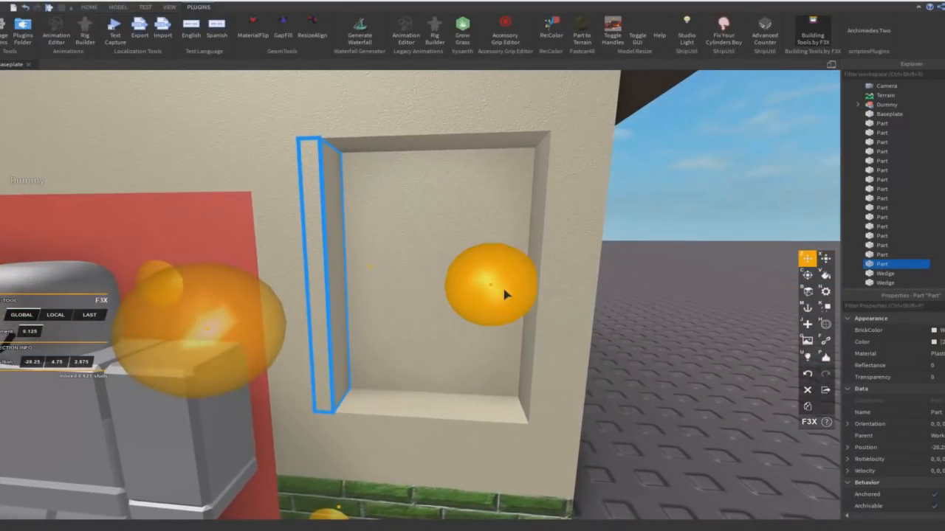
Copy the frame strip to the opposite side of the window opening and colour both strips light grey
{"action": "left_click_drag", "start_coordinate": [504, 291], "coordinate": [754, 318]}
{"action": "left_click", "coordinate": [331, 168], "text": "shift"}
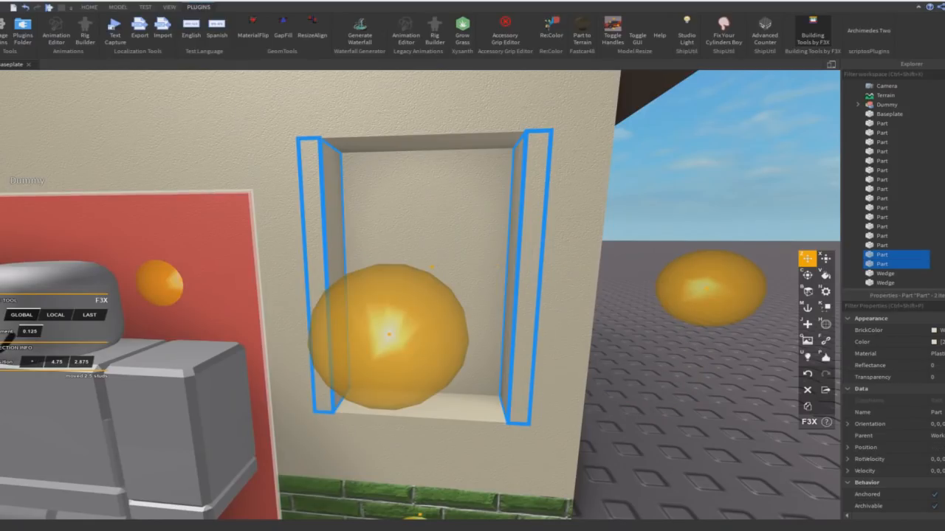
{"action": "key", "text": "f"}
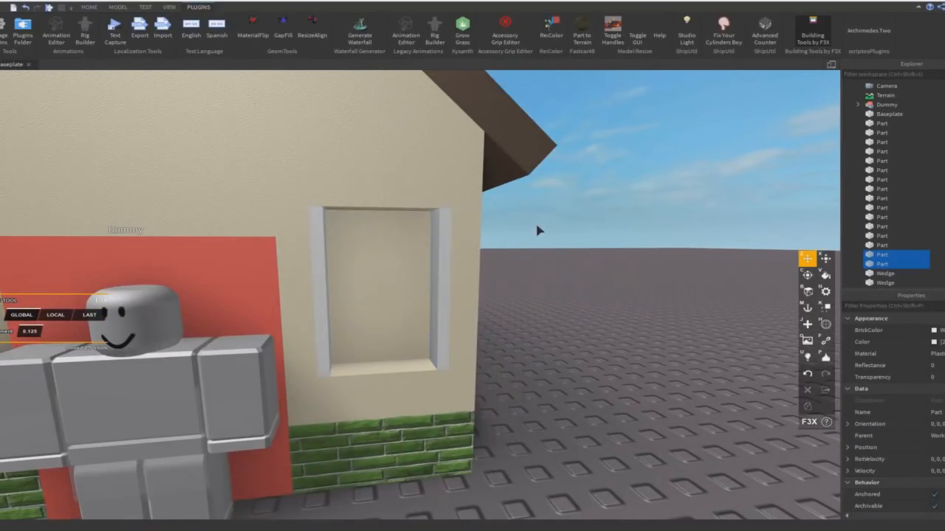
{"action": "left_click", "coordinate": [527, 227]}
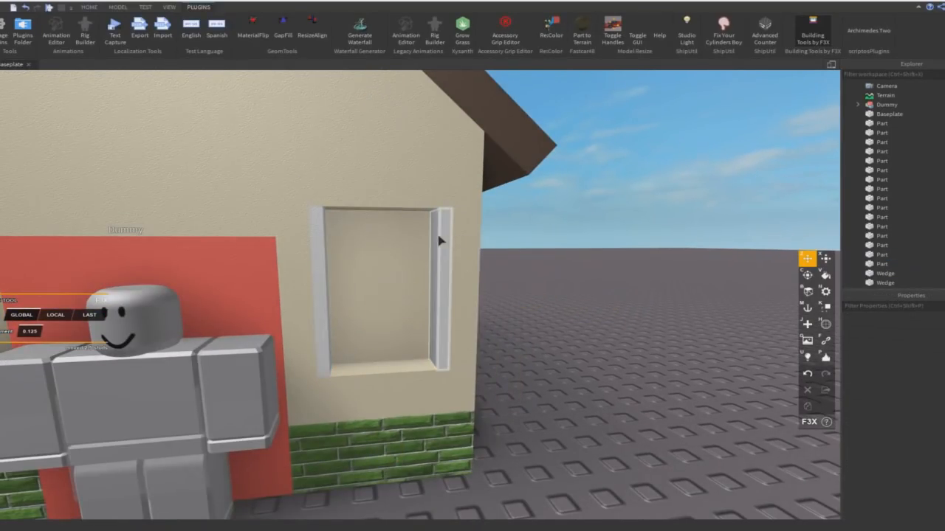
Build a 0.25-stud-high bottom rail between the side frame strips and copy it to the top of the opening
{"action": "left_click", "coordinate": [438, 239]}
{"action": "key", "text": "x"}
{"action": "left_click_drag", "start_coordinate": [443, 121], "coordinate": [485, 282]}
{"action": "scroll", "coordinate": [487, 282], "scroll_direction": "up", "scroll_amount": 3}
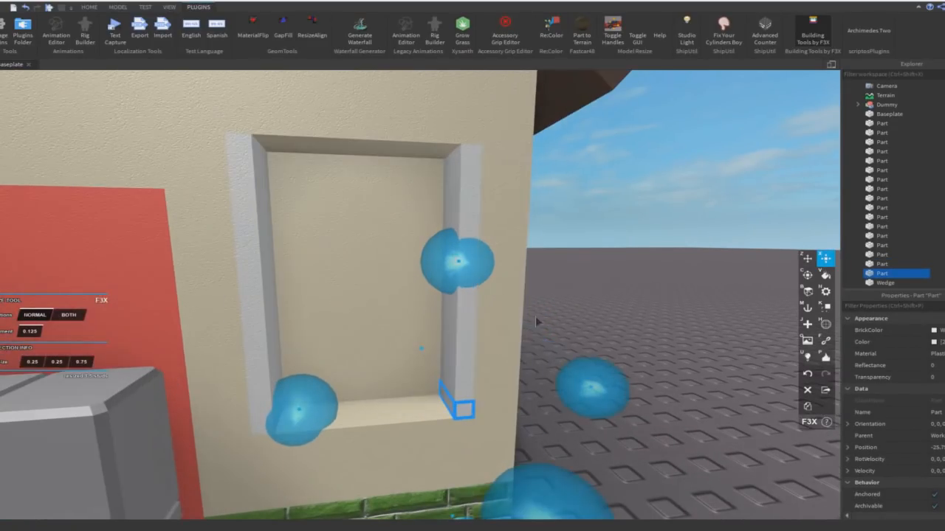
{"action": "key", "text": "z"}
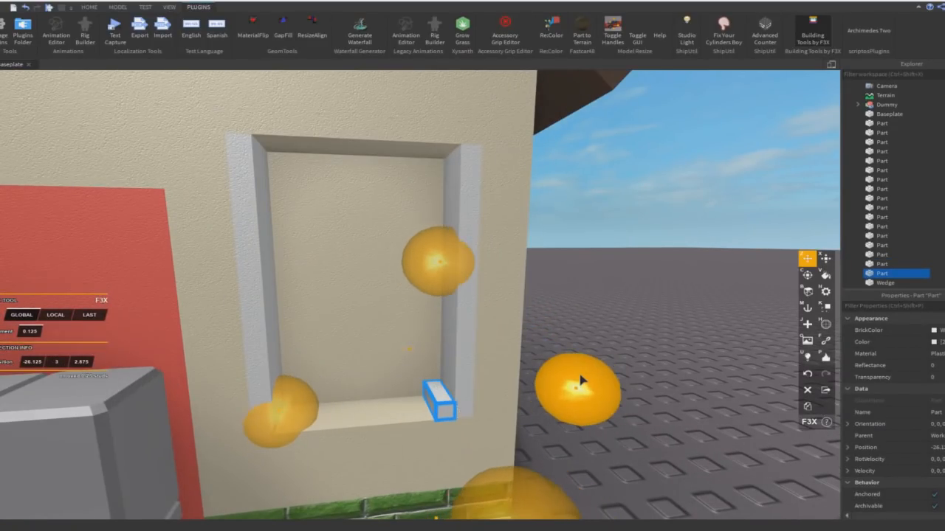
{"action": "key", "text": "x"}
{"action": "left_click_drag", "start_coordinate": [274, 411], "coordinate": [137, 402]}
{"action": "scroll", "coordinate": [382, 313], "scroll_direction": "down", "scroll_amount": 3}
{"action": "key", "text": "z"}
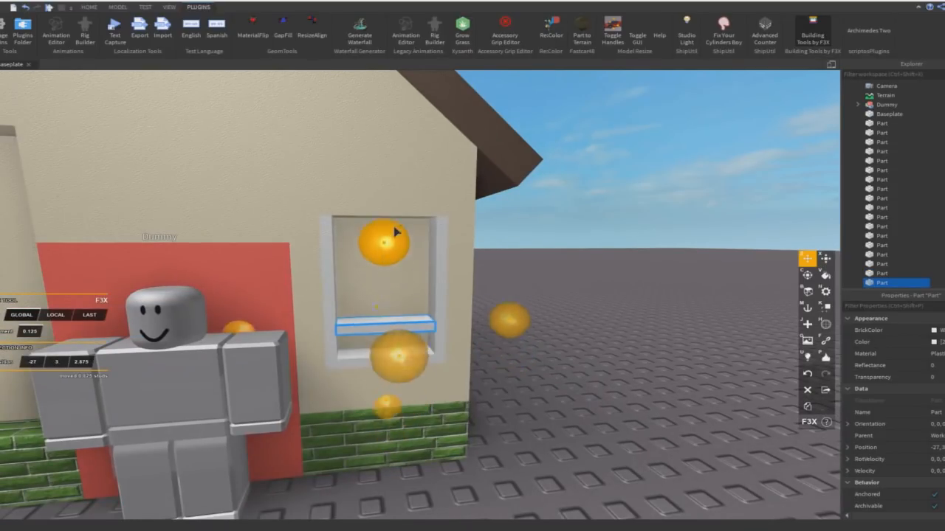
{"action": "left_click_drag", "start_coordinate": [379, 256], "coordinate": [386, 127]}
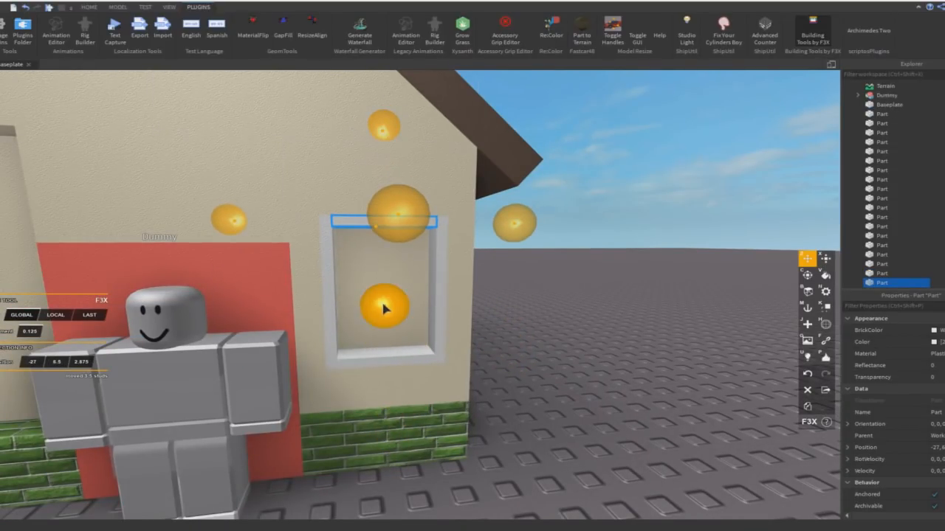
Add a blue glass pane and a central vertical bar inside the window frame
{"action": "key", "text": "x"}
{"action": "key", "text": "shift+z"}
{"action": "key", "text": "shift+z"}
{"action": "key", "text": "shift+z"}
{"action": "key", "text": "z"}
{"action": "left_click_drag", "start_coordinate": [386, 281], "coordinate": [480, 293]}
{"action": "key", "text": "x"}
{"action": "scroll", "coordinate": [389, 127], "scroll_direction": "up", "scroll_amount": 3}
{"action": "right_click_drag", "start_coordinate": [407, 139], "coordinate": [413, 186]}
Add three horizontal bars, 2.25 studs long and 0.25 studs high, across the window
{"action": "key", "text": "shift+c"}
{"action": "left_click_drag", "start_coordinate": [361, 249], "coordinate": [293, 119]}
{"action": "key", "text": "z"}
{"action": "key", "text": "shift+c"}
{"action": "right_click_drag", "start_coordinate": [293, 118], "coordinate": [310, 133]}
{"action": "mouse_move", "coordinate": [293, 118]}
{"action": "left_mouse_down"}
{"action": "mouse_move", "coordinate": [374, 194]}
{"action": "mouse_move", "coordinate": [404, 313]}
{"action": "left_mouse_up"}
{"action": "key", "text": "shift+c"}
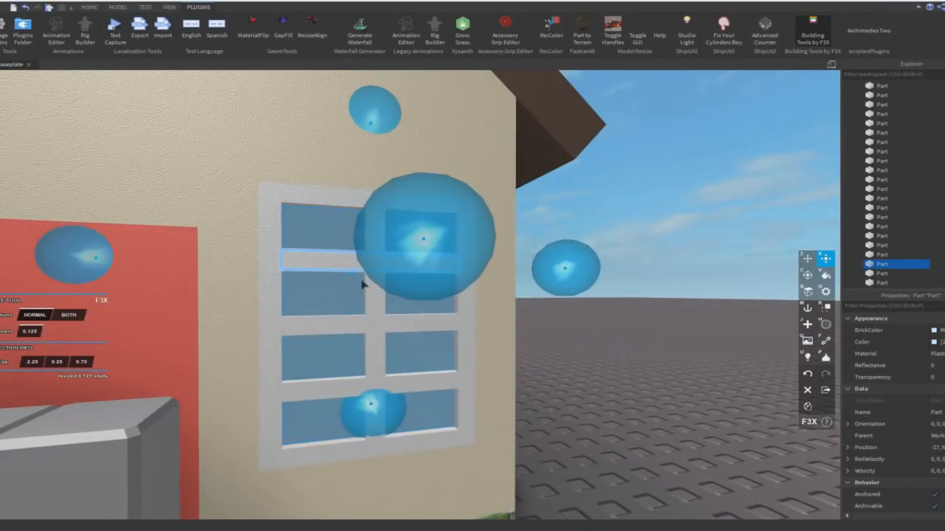
Select the whole window with its surrounding wall strips and place a copy in the recess left of the door
{"action": "left_click", "coordinate": [306, 322], "text": "shift"}
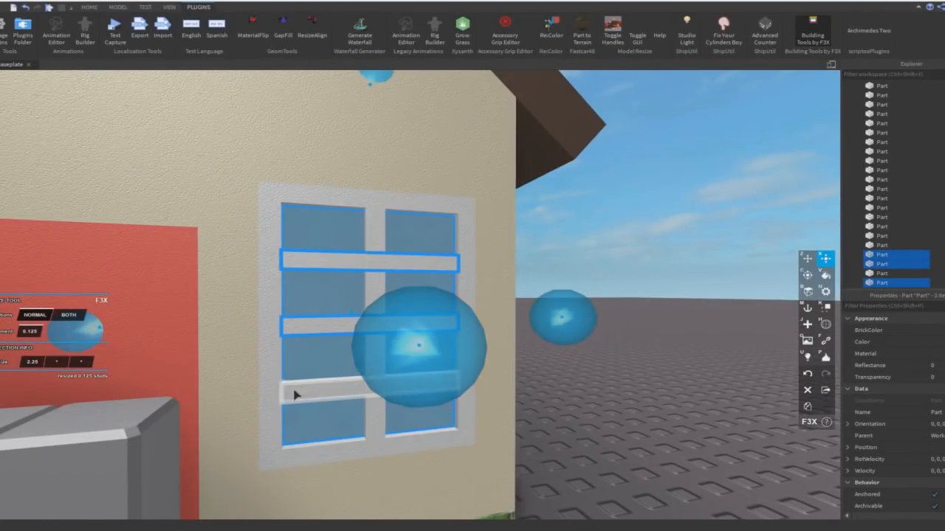
{"action": "left_click", "coordinate": [289, 214], "text": "shift"}
{"action": "left_click", "coordinate": [377, 304], "text": "shift"}
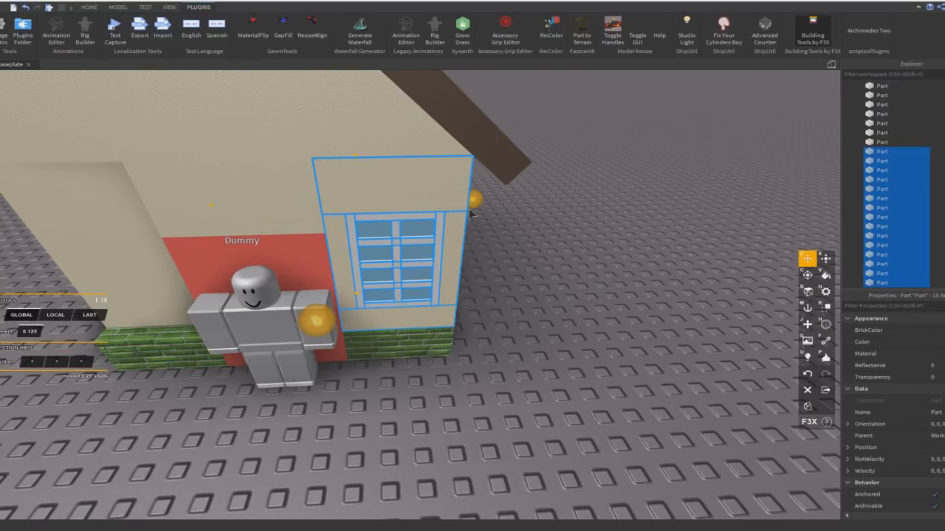
{"action": "right_click_drag", "start_coordinate": [503, 254], "coordinate": [383, 220]}
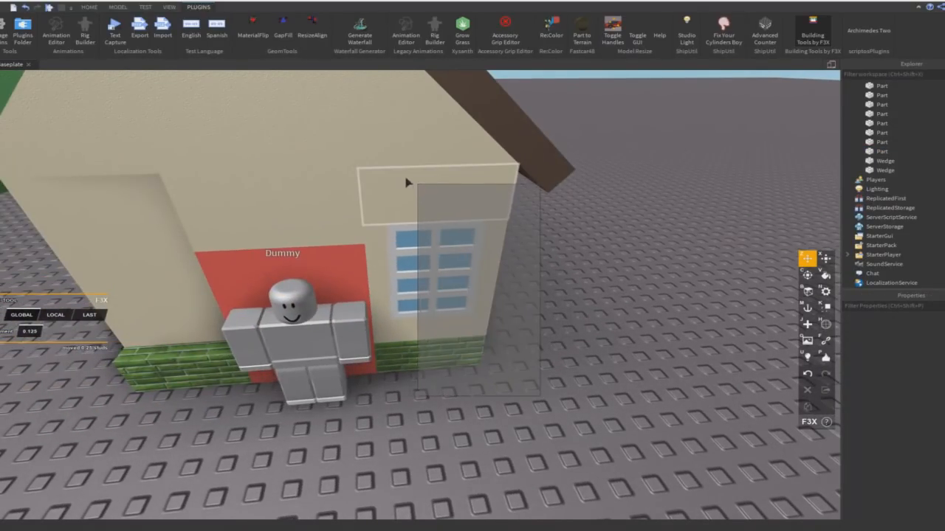
{"action": "left_click_drag", "start_coordinate": [406, 181], "coordinate": [364, 162]}
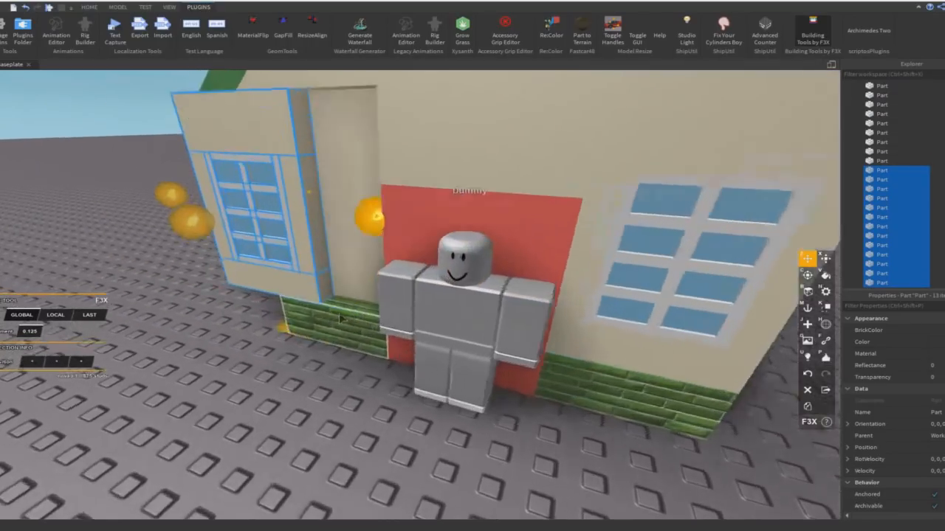
{"action": "right_click_drag", "start_coordinate": [472, 266], "coordinate": [515, 279]}
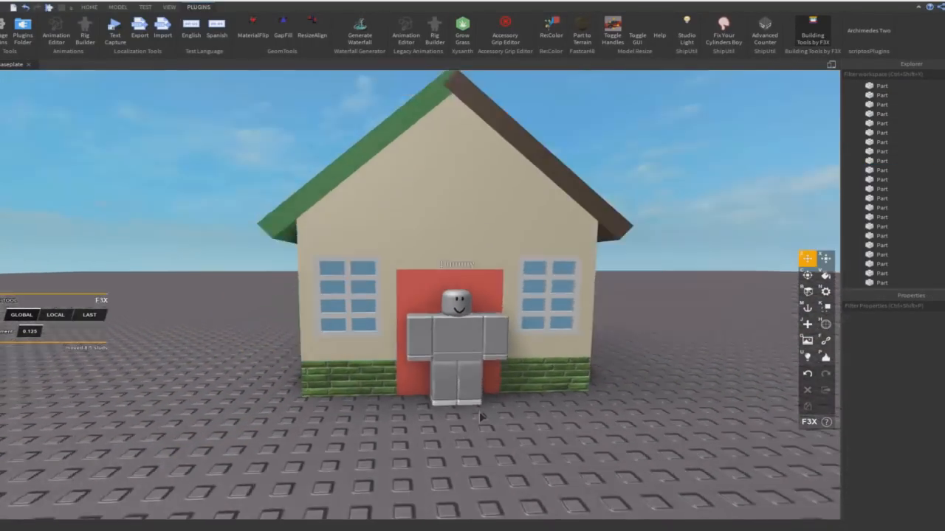
Select both sloped roof panels and give them the same green colour
{"action": "right_click_drag", "start_coordinate": [480, 418], "coordinate": [480, 421]}
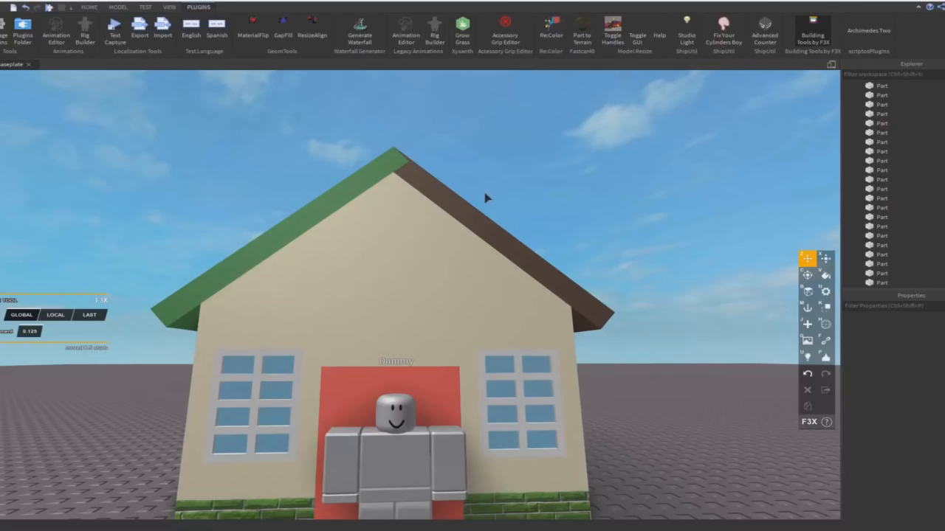
{"action": "left_click", "coordinate": [422, 189]}
{"action": "left_click", "coordinate": [360, 184], "text": "shift"}
{"action": "key", "text": "q"}
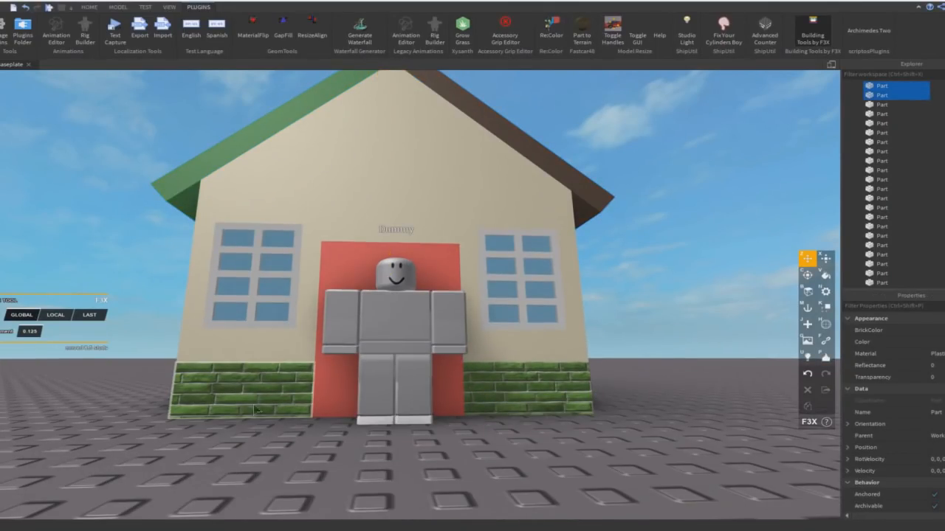
{"action": "left_click", "coordinate": [454, 100]}
{"action": "key", "text": "e"}
{"action": "left_click", "coordinate": [308, 278], "text": "shift"}
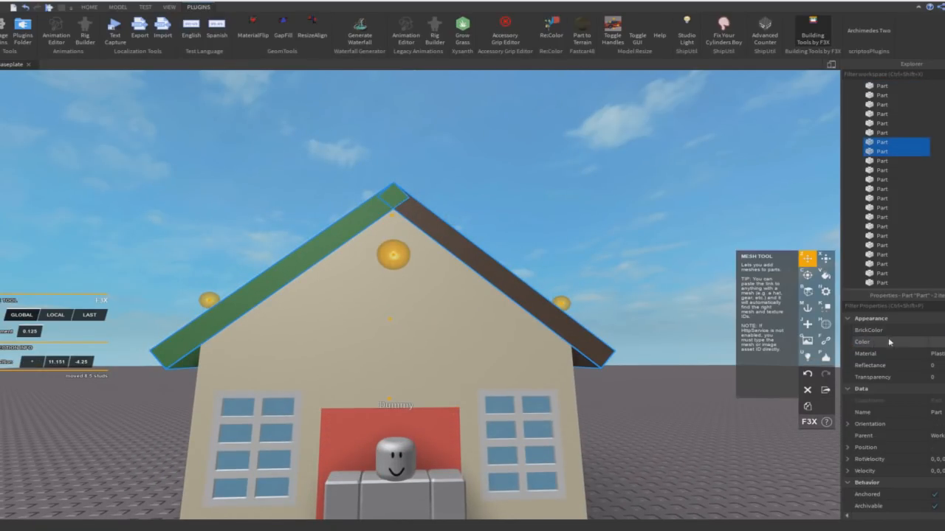
{"action": "key", "text": "Return"}
{"action": "left_click", "coordinate": [430, 130]}
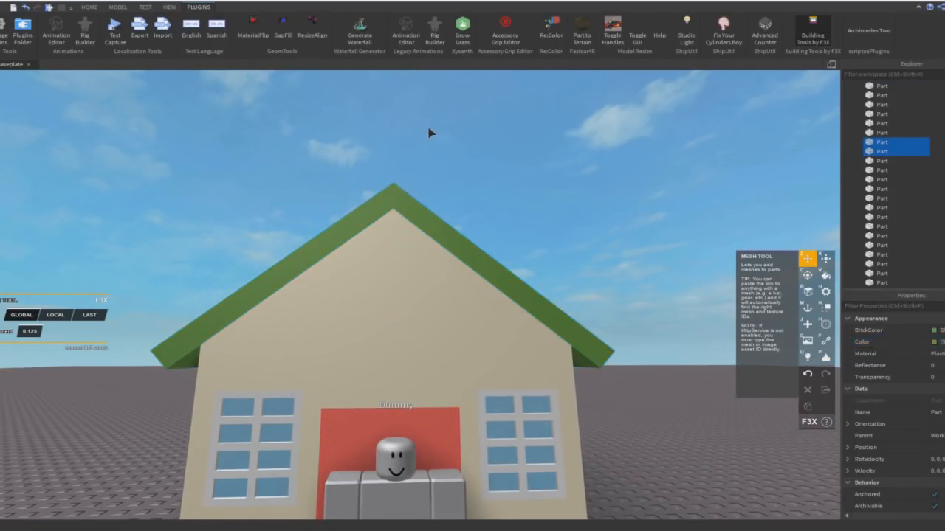
Set the material of both sloped roof panels to Smooth Plastic
{"action": "key", "text": "s"}
{"action": "key", "text": "w"}
{"action": "left_click", "coordinate": [433, 245]}
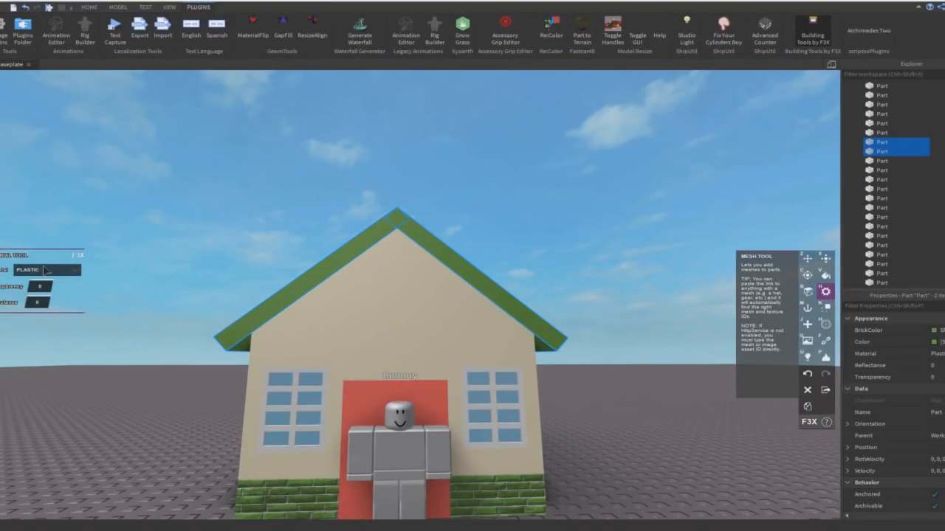
{"action": "left_click", "coordinate": [43, 267]}
{"action": "left_click", "coordinate": [202, 280]}
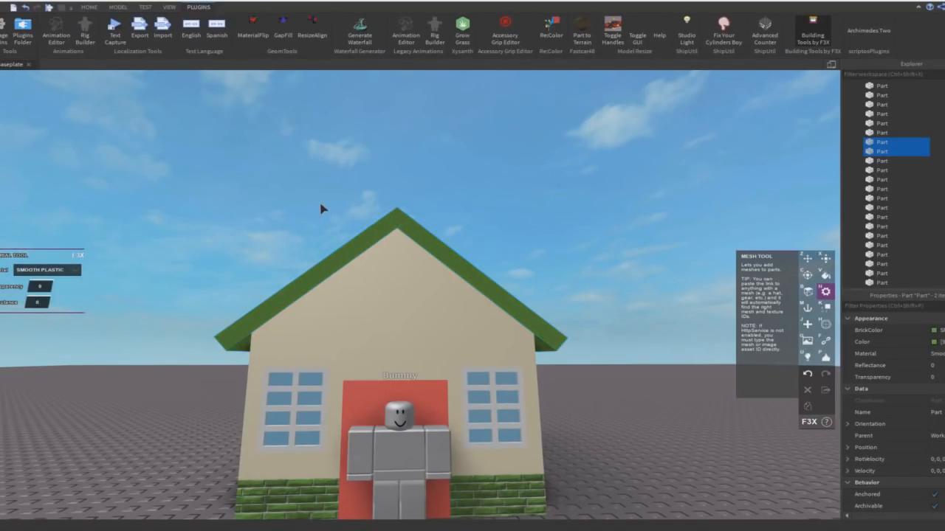
{"action": "left_click", "coordinate": [321, 205]}
Select both roof panels and recolour them a deeper green
{"action": "right_click_drag", "start_coordinate": [321, 205], "coordinate": [345, 225]}
{"action": "key", "text": "w"}
{"action": "left_click", "coordinate": [348, 211]}
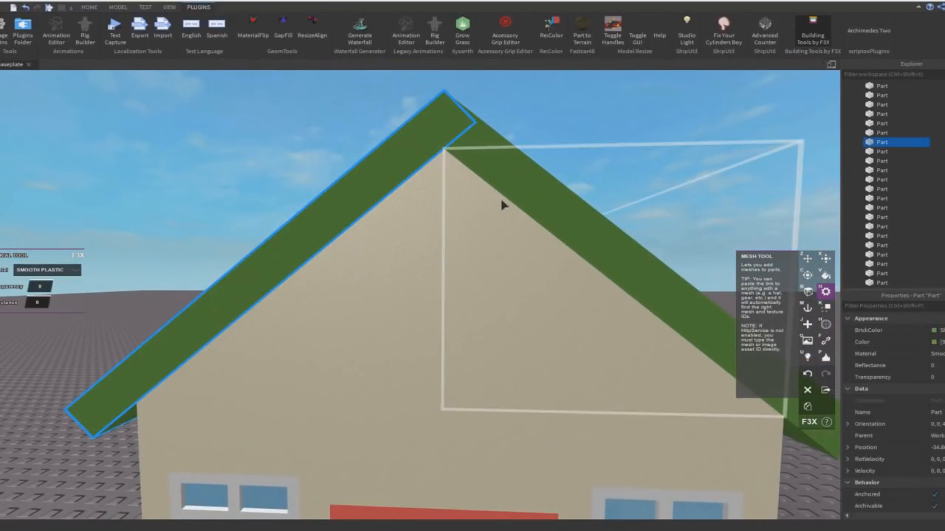
{"action": "left_click", "coordinate": [509, 193], "text": "shift"}
{"action": "key", "text": "v"}
{"action": "left_click", "coordinate": [1, 358]}
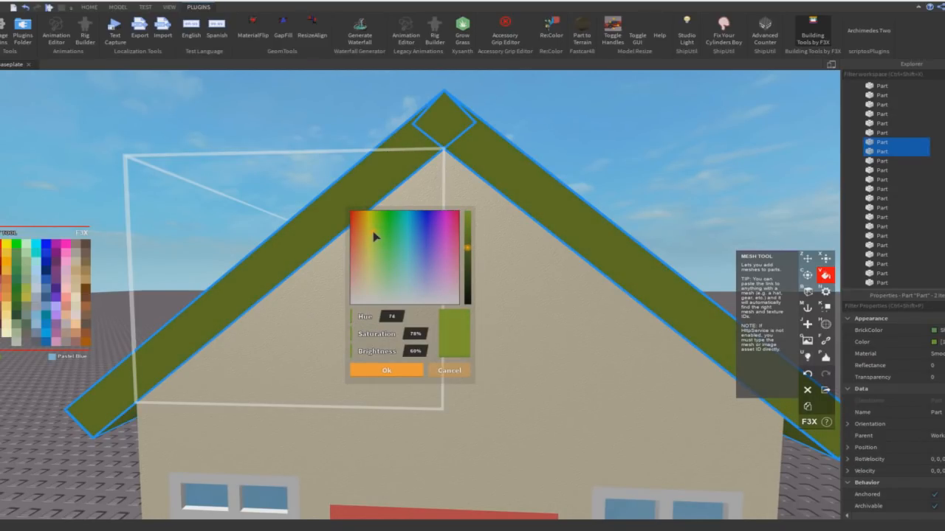
{"action": "left_click", "coordinate": [375, 369]}
Duplicate the large cream side wall block under the roof
{"action": "scroll", "coordinate": [447, 293], "scroll_direction": "down", "scroll_amount": 5}
{"action": "right_click_drag", "start_coordinate": [447, 292], "coordinate": [455, 291]}
{"action": "key", "text": "z"}
{"action": "scroll", "coordinate": [493, 331], "scroll_direction": "up", "scroll_amount": 4}
{"action": "right_click_drag", "start_coordinate": [495, 332], "coordinate": [492, 328]}
{"action": "key", "text": "d"}
{"action": "left_click", "coordinate": [494, 332]}
{"action": "key", "text": "a"}
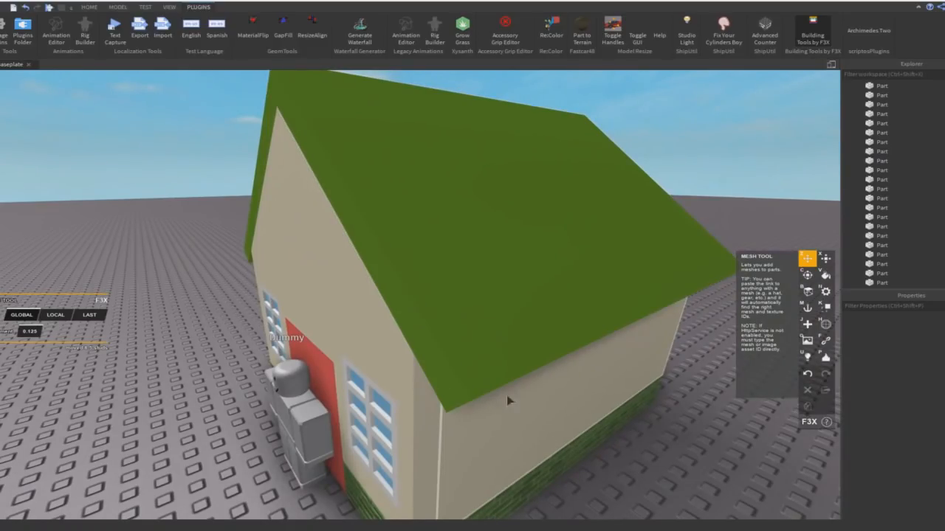
{"action": "left_click", "coordinate": [540, 402]}
{"action": "key", "text": "d"}
{"action": "right_click_drag", "start_coordinate": [537, 400], "coordinate": [537, 400]}
{"action": "key", "text": "ctrl+d"}
{"action": "key", "text": "a"}
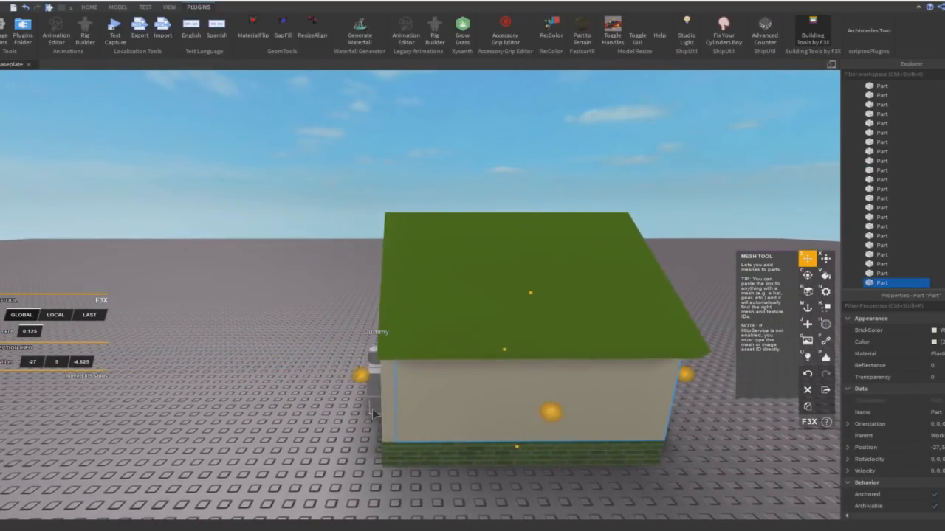
Extend the duplicated wall block at the house front to a length of 15 studs
{"action": "key", "text": "x"}
{"action": "scroll", "coordinate": [373, 411], "scroll_direction": "up", "scroll_amount": 4}
{"action": "key", "text": "e"}
{"action": "left_click_drag", "start_coordinate": [288, 341], "coordinate": [268, 341]}
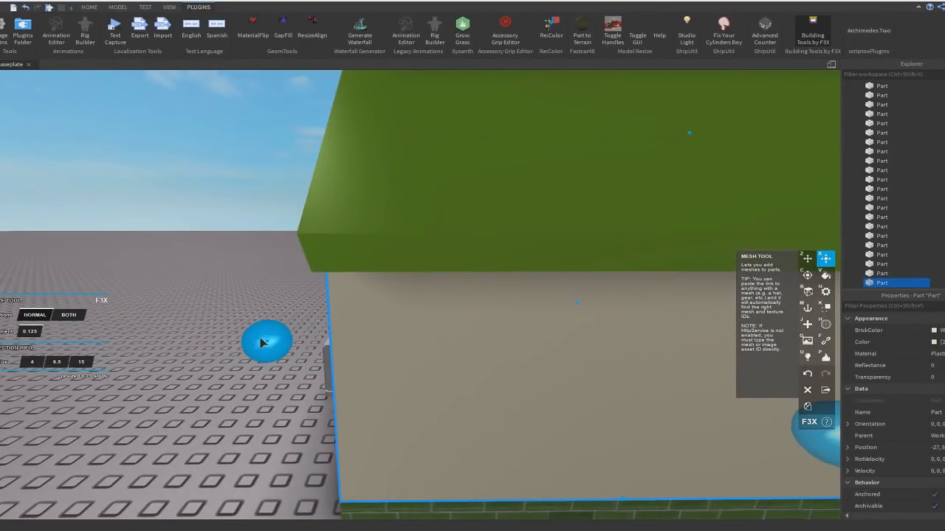
{"action": "scroll", "coordinate": [326, 329], "scroll_direction": "down", "scroll_amount": 5}
{"action": "key", "text": "a"}
{"action": "right_click_drag", "start_coordinate": [326, 329], "coordinate": [364, 294]}
{"action": "scroll", "coordinate": [365, 294], "scroll_direction": "up", "scroll_amount": 3}
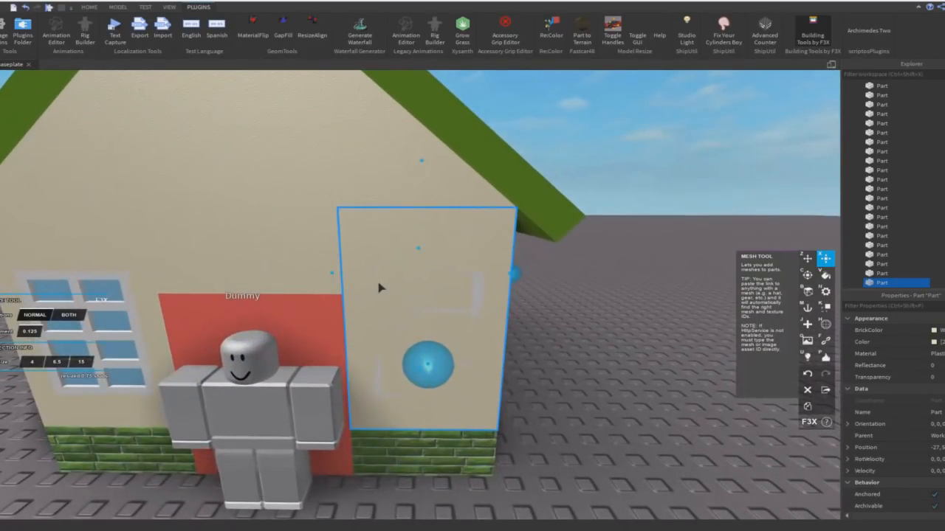
Resize the duplicated block to 2 by 6.5 by 2 studs, keeping it centred along the side wall
{"action": "key", "text": "d"}
{"action": "left_click_drag", "start_coordinate": [304, 281], "coordinate": [322, 287]}
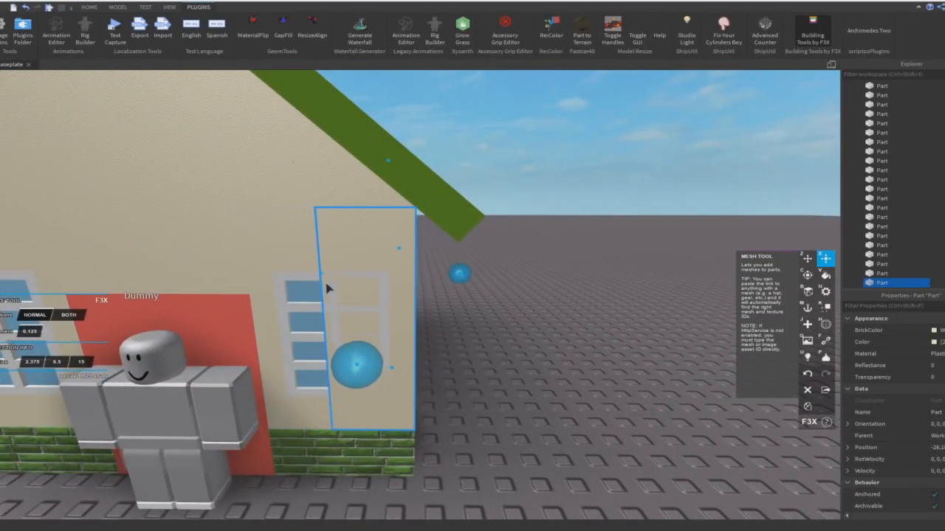
{"action": "key", "text": "d"}
{"action": "right_click_drag", "start_coordinate": [331, 287], "coordinate": [79, 365]}
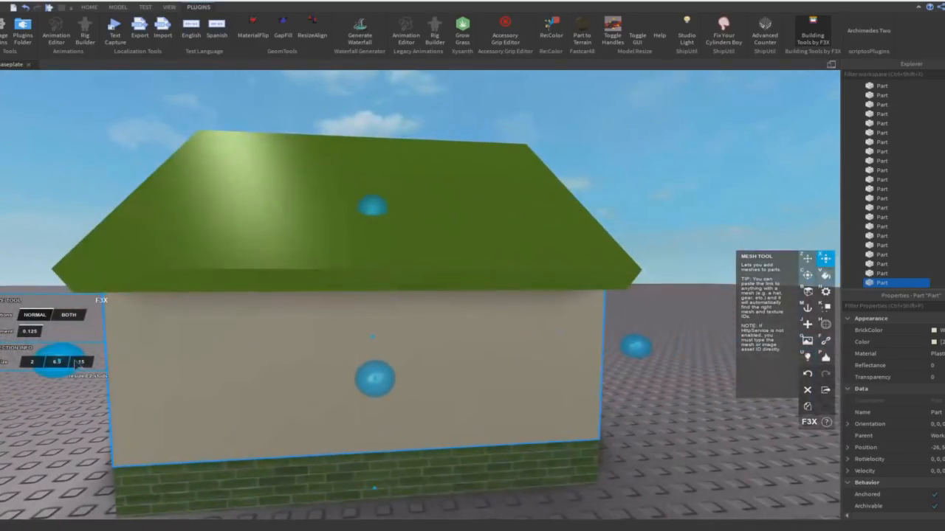
Raise the small block through the sloped roof so that it stands out as a chimney
{"action": "key", "text": "z"}
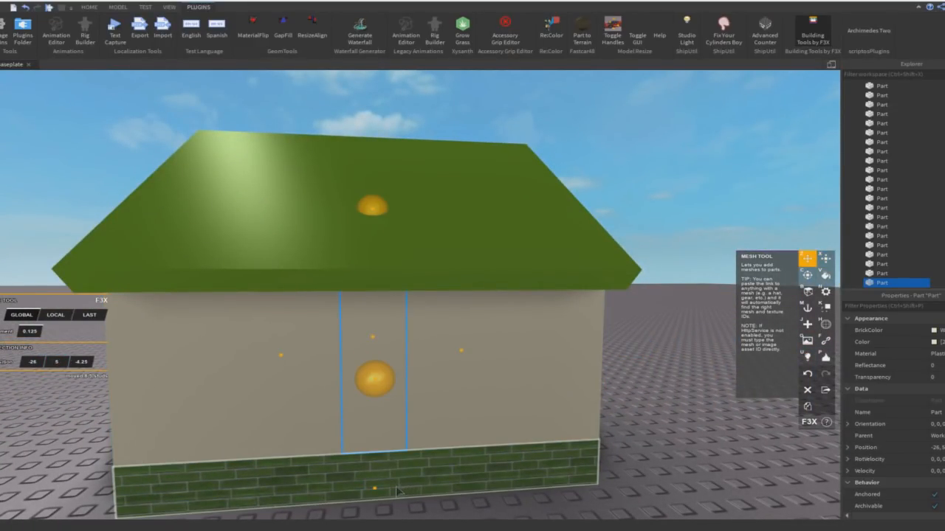
{"action": "left_click_drag", "start_coordinate": [370, 457], "coordinate": [341, 311]}
{"action": "key", "text": "w"}
{"action": "right_click_drag", "start_coordinate": [340, 311], "coordinate": [391, 320]}
{"action": "key", "text": "q"}
{"action": "key", "text": "a"}
{"action": "key", "text": "s"}
Shorten the chimney block from its upper end to a height of 4.75 studs
{"action": "key", "text": "x"}
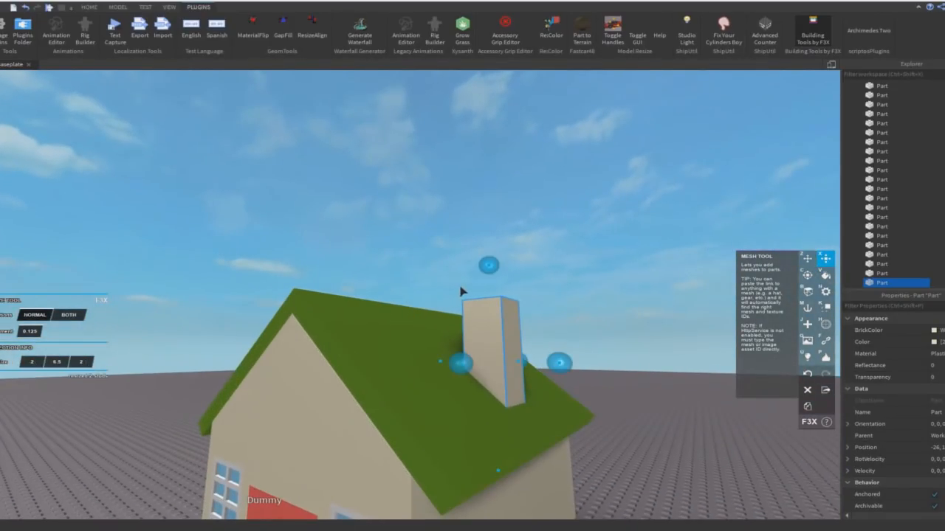
{"action": "key", "text": "w"}
{"action": "left_click_drag", "start_coordinate": [538, 252], "coordinate": [544, 291]}
{"action": "key", "text": "a"}
{"action": "right_click_drag", "start_coordinate": [553, 293], "coordinate": [526, 276]}
{"action": "key", "text": "alt+Tab"}
{"action": "key", "text": "alt+Tab"}
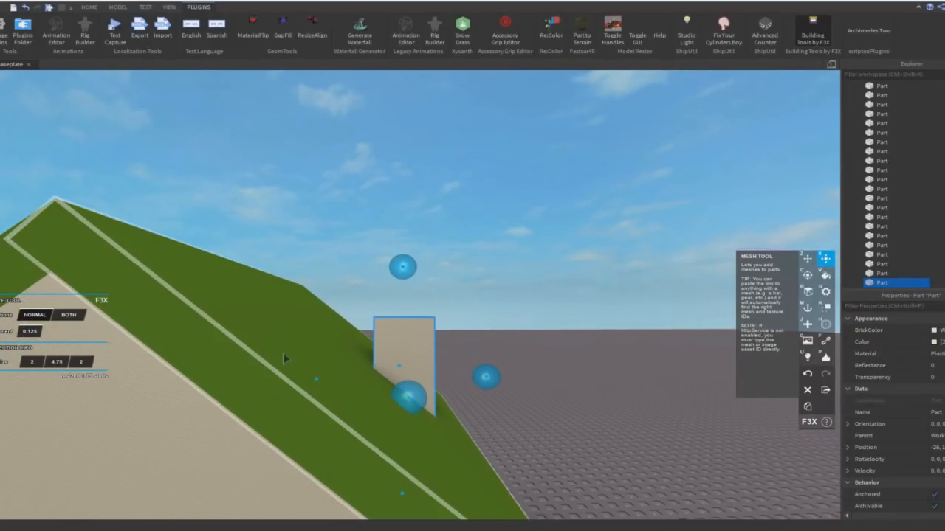
Set the chimney's material to Brick
{"action": "key", "text": "n"}
{"action": "left_click", "coordinate": [62, 274]}
{"action": "left_click", "coordinate": [56, 284]}
{"action": "key", "text": "d"}
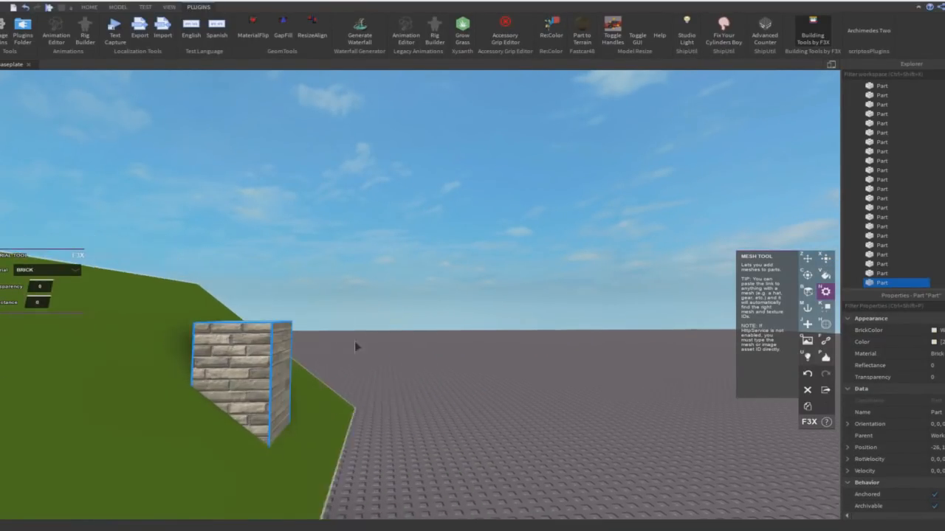
{"action": "right_click_drag", "start_coordinate": [591, 426], "coordinate": [560, 431]}
{"action": "right_click_drag", "start_coordinate": [434, 345], "coordinate": [441, 360]}
Duplicate the chimney block and shrink the copy to a 0.375-stud-high cap at its upper end
{"action": "key", "text": "x"}
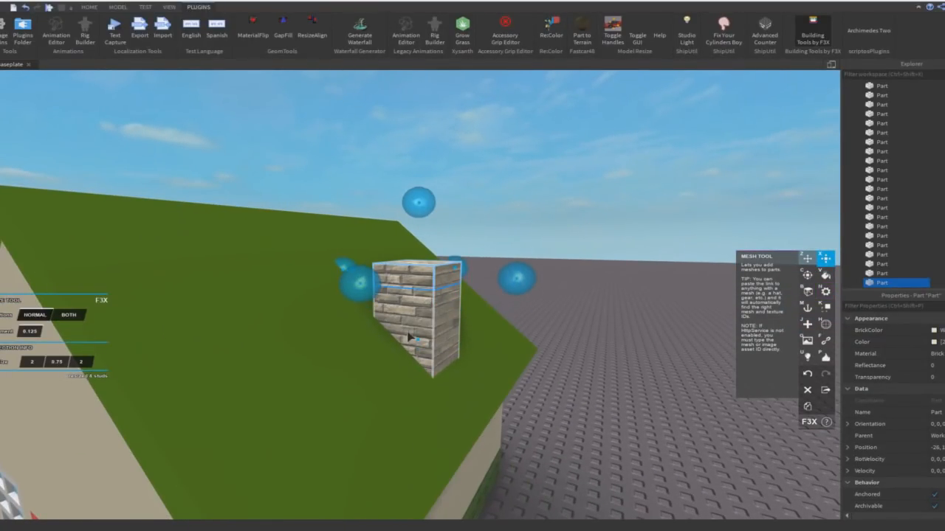
{"action": "mouse_move", "coordinate": [411, 331]}
{"action": "left_mouse_down"}
{"action": "mouse_move", "coordinate": [403, 312]}
{"action": "mouse_move", "coordinate": [421, 318]}
{"action": "left_mouse_up"}
{"action": "key", "text": "x"}
{"action": "key", "text": "w"}
{"action": "key", "text": "e"}
{"action": "key", "text": "s"}
Set the chimney cap's width and depth to 2.5 studs each
{"action": "left_click", "coordinate": [22, 366]}
{"action": "type", "text": "2.5"}
{"action": "key", "text": "Return"}
{"action": "key", "text": "w"}
{"action": "key", "text": "q"}
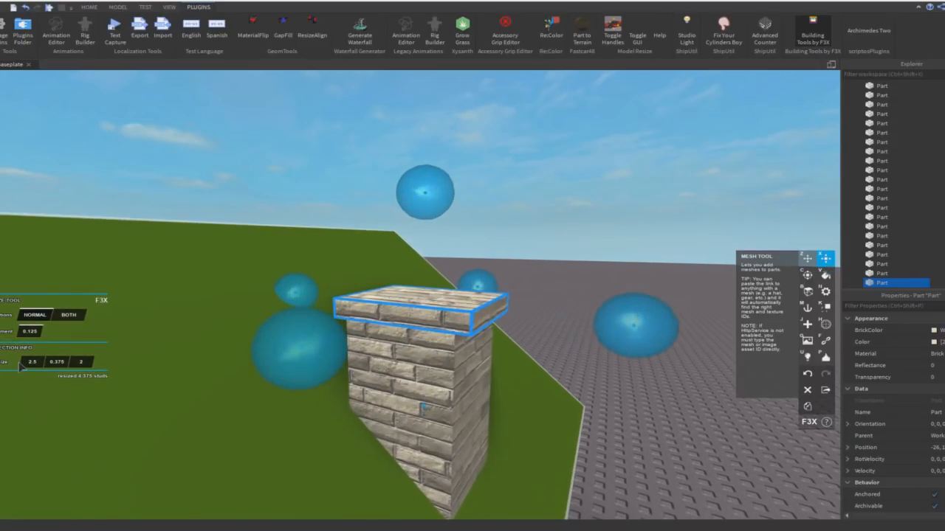
{"action": "left_click", "coordinate": [80, 369]}
{"action": "left_click", "coordinate": [338, 316]}
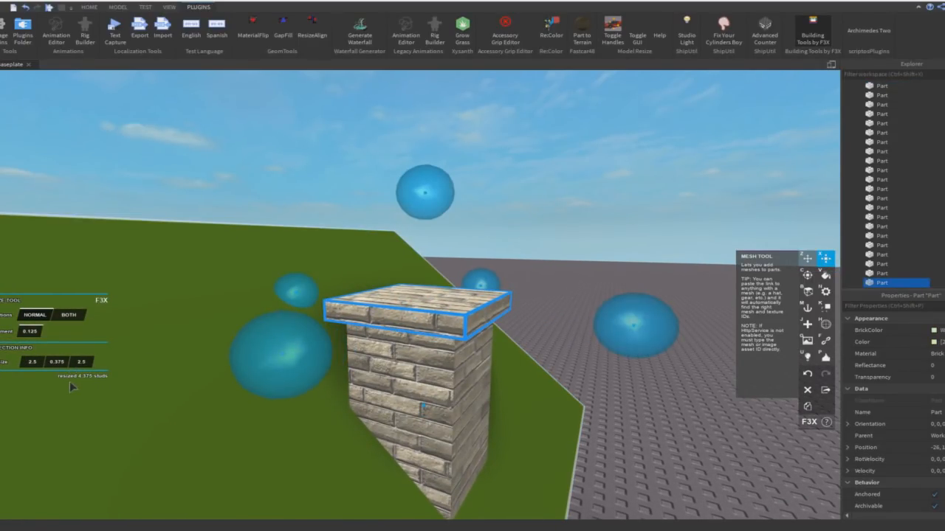
Colour the chimney cap dark grey and change its material to Concrete
{"action": "key", "text": "v"}
{"action": "left_click", "coordinate": [807, 308]}
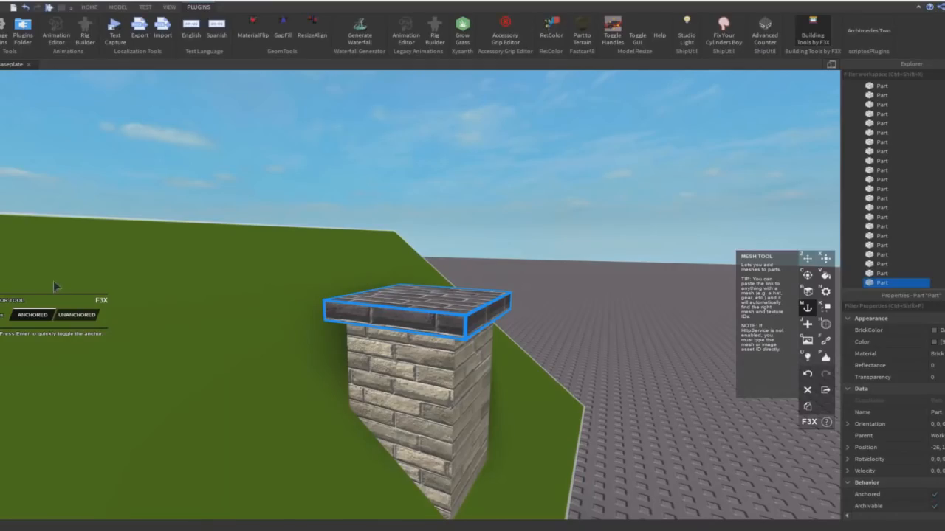
{"action": "key", "text": "n"}
{"action": "left_click", "coordinate": [45, 270]}
{"action": "left_click", "coordinate": [43, 305]}
Narrow the chimney cap to 2.25 studs
{"action": "right_click_drag", "start_coordinate": [637, 306], "coordinate": [637, 312]}
{"action": "key", "text": "x"}
{"action": "key", "text": "w"}
{"action": "key", "text": "d"}
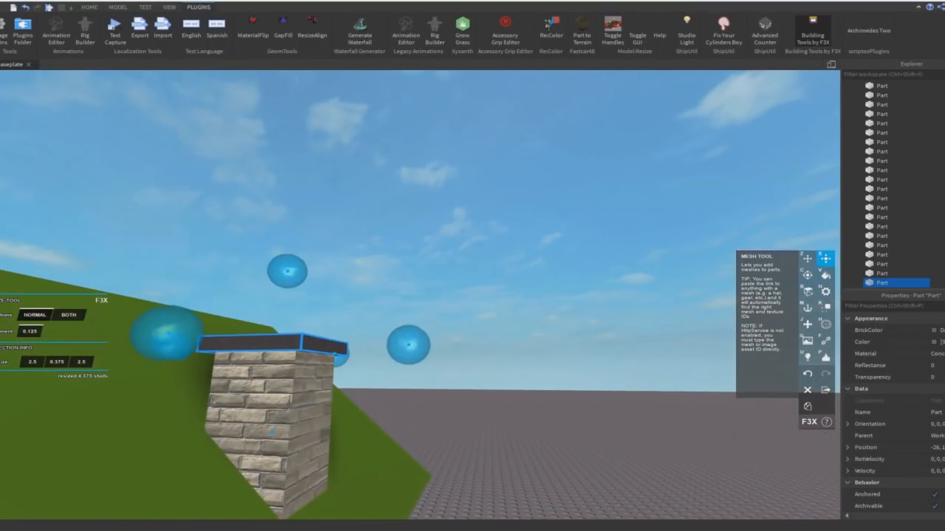
{"action": "type", "text": "q2.25"}
{"action": "key", "text": "Return"}
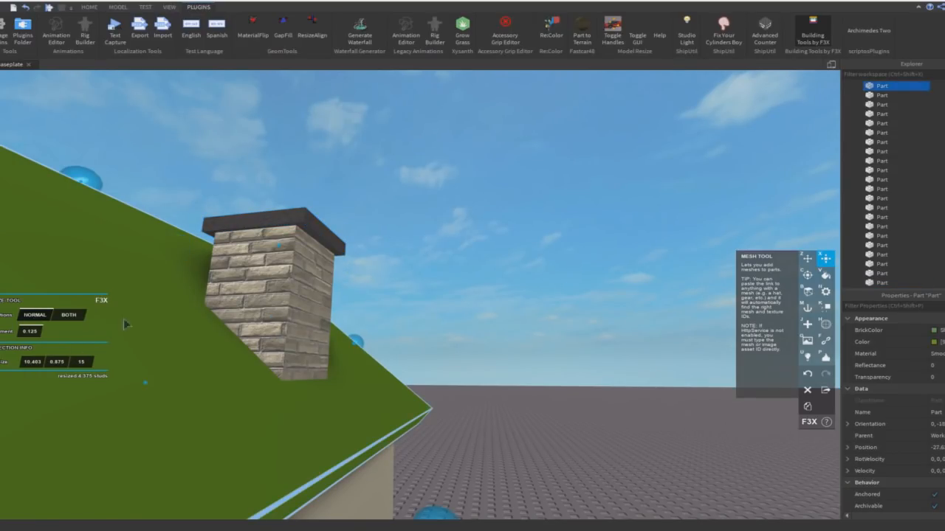
{"action": "type", "text": ".25"}
{"action": "key", "text": "Return"}
Examine the whole house from the front, including the roof, windows and door
{"action": "key", "text": "s"}
{"action": "key", "text": "a"}
{"action": "key", "text": "e"}
{"action": "left_click", "coordinate": [492, 257]}
{"action": "right_click_drag", "start_coordinate": [492, 257], "coordinate": [472, 257]}
{"action": "key", "text": "w"}
{"action": "key", "text": "q"}
{"action": "key", "text": "a"}
{"action": "key", "text": "a"}
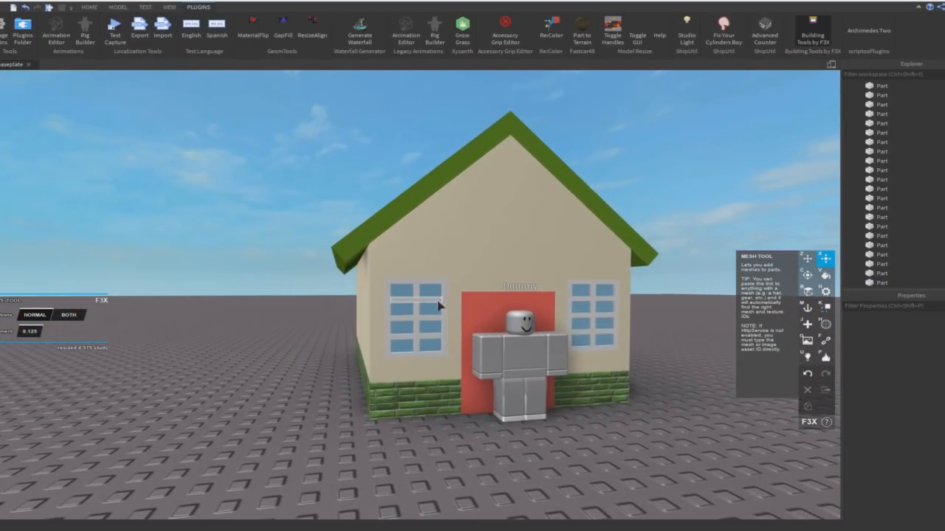
{"action": "left_click", "coordinate": [423, 399]}
{"action": "key", "text": "d"}
{"action": "key", "text": "d"}
Select the red door panel behind the dummy and recolour it Institutional white
{"action": "left_click", "coordinate": [350, 325]}
{"action": "left_click", "coordinate": [377, 306]}
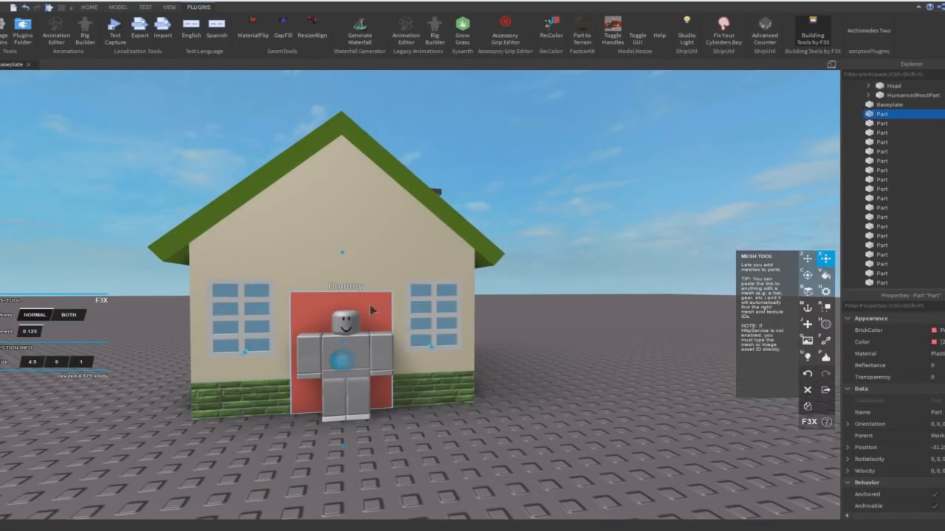
{"action": "key", "text": "f"}
{"action": "key", "text": "w"}
{"action": "left_click", "coordinate": [3, 250]}
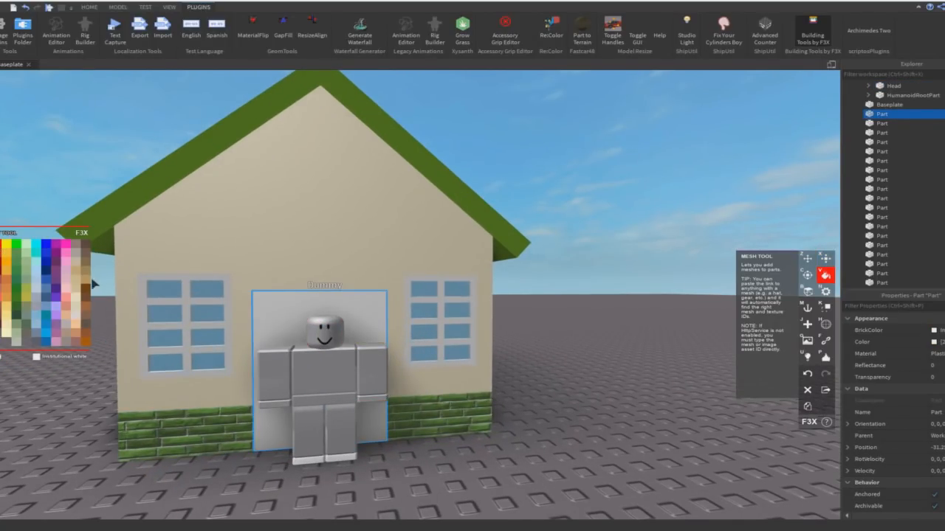
{"action": "key", "text": "a"}
Give the door panel the same colour as the window bars
{"action": "scroll", "coordinate": [236, 302], "scroll_direction": "up", "scroll_amount": 2}
{"action": "key", "text": "z"}
{"action": "left_click", "coordinate": [249, 308]}
{"action": "scroll", "coordinate": [254, 310], "scroll_direction": "up", "scroll_amount": 3}
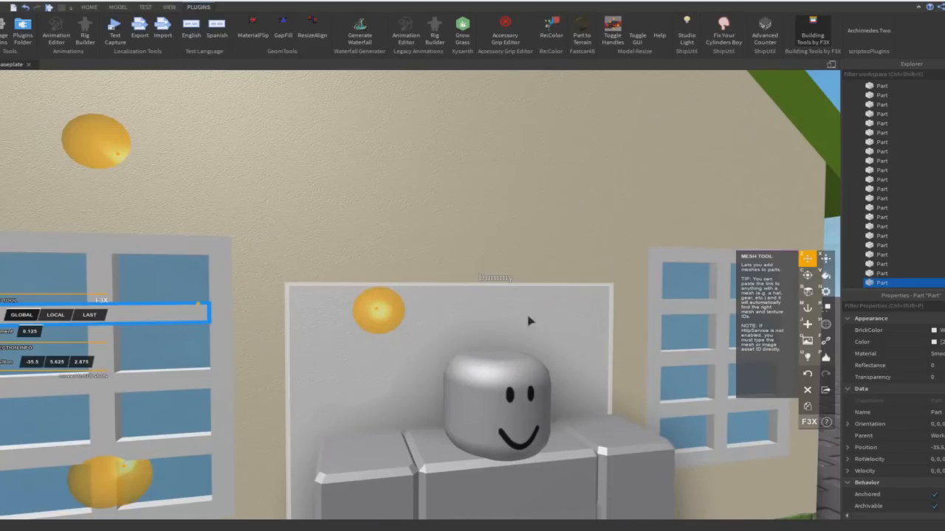
{"action": "left_click", "coordinate": [591, 331]}
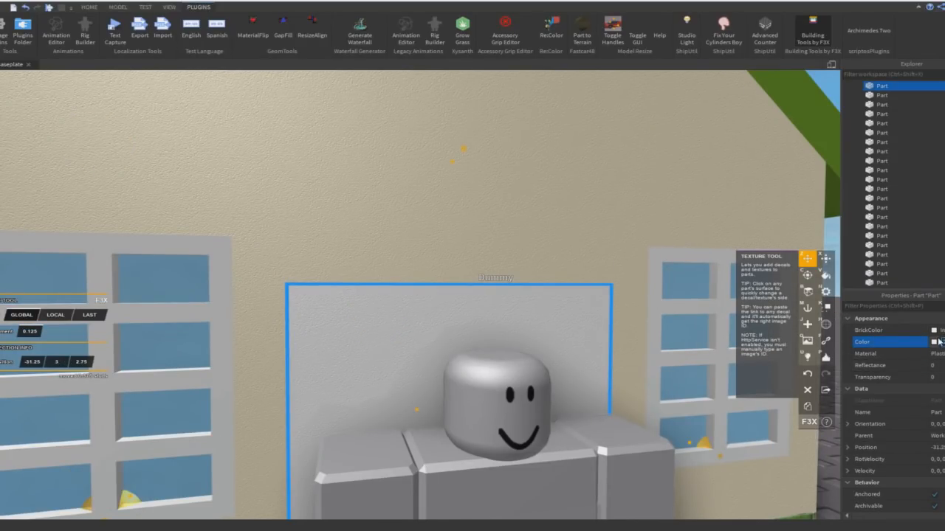
{"action": "scroll", "coordinate": [585, 309], "scroll_direction": "up", "scroll_amount": 3}
Change the door panel's material to Smooth Plastic
{"action": "key", "text": "n"}
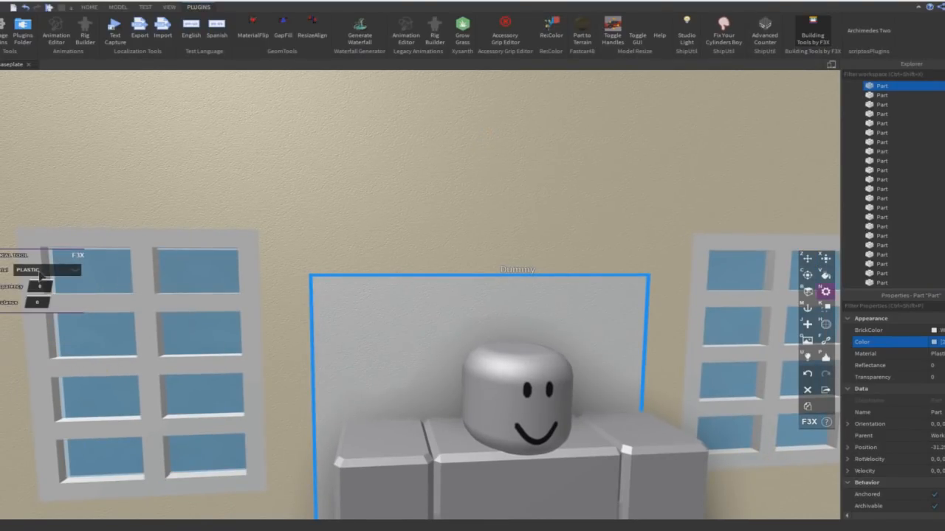
{"action": "left_click", "coordinate": [42, 274]}
{"action": "left_click", "coordinate": [153, 282]}
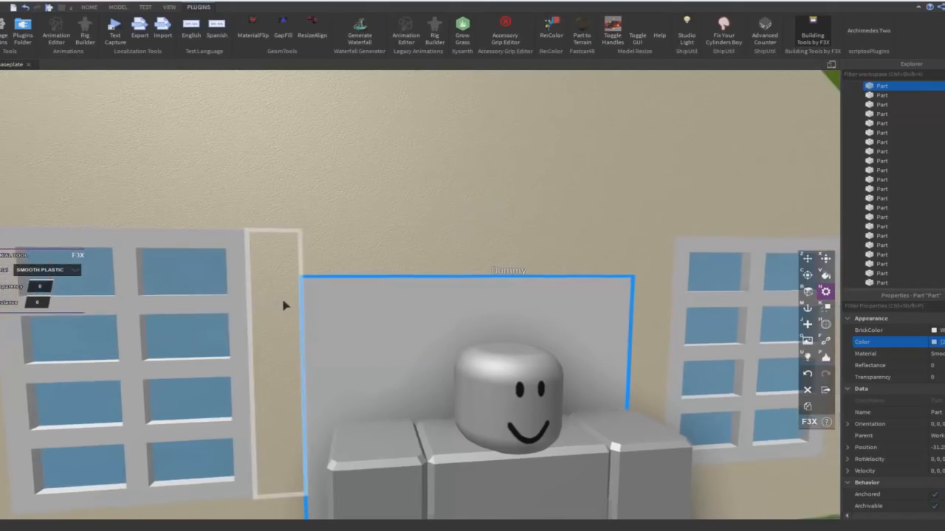
Move the dummy away from the doorway to open ground beside the house
{"action": "scroll", "coordinate": [283, 304], "scroll_direction": "up", "scroll_amount": 3}
{"action": "scroll", "coordinate": [283, 305], "scroll_direction": "down", "scroll_amount": 5}
{"action": "scroll", "coordinate": [284, 302], "scroll_direction": "up", "scroll_amount": 5}
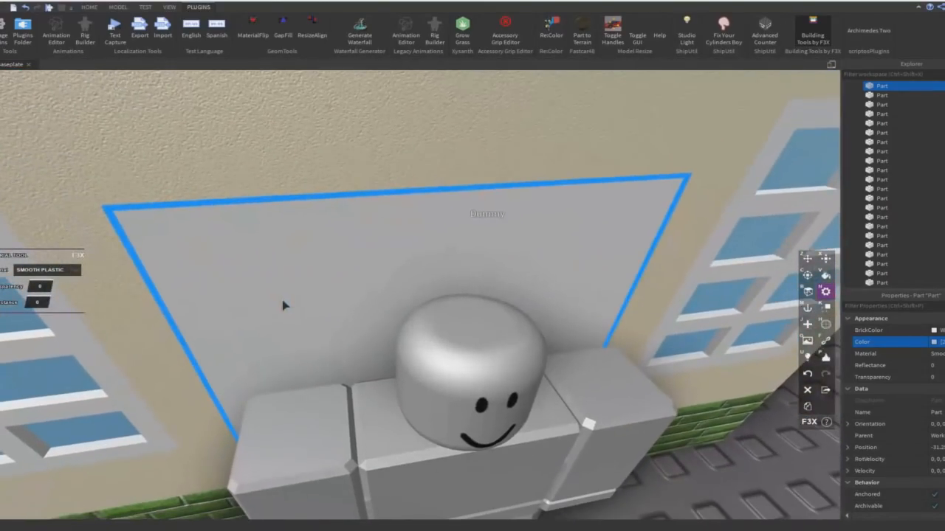
{"action": "scroll", "coordinate": [285, 302], "scroll_direction": "down", "scroll_amount": 6}
{"action": "scroll", "coordinate": [290, 346], "scroll_direction": "down", "scroll_amount": 6}
{"action": "scroll", "coordinate": [289, 347], "scroll_direction": "up", "scroll_amount": 3}
{"action": "right_click_drag", "start_coordinate": [288, 347], "coordinate": [277, 406]}
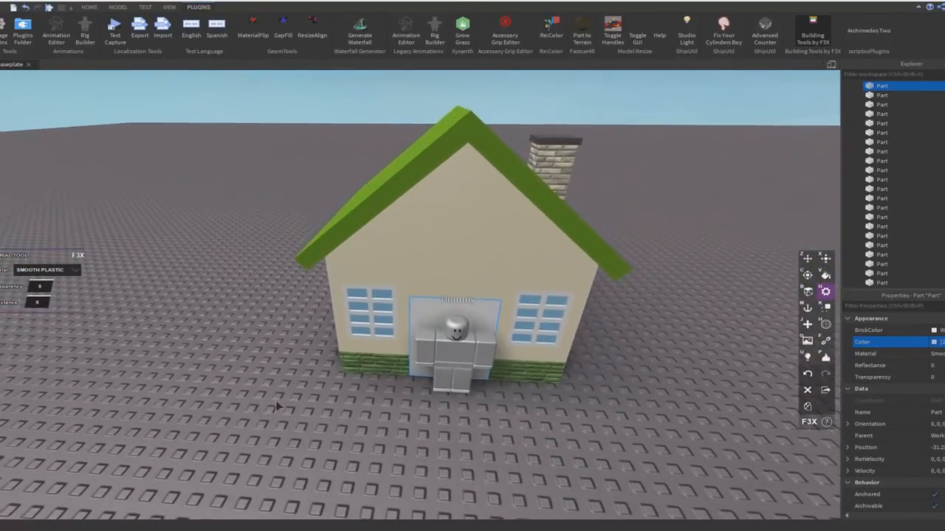
{"action": "scroll", "coordinate": [277, 405], "scroll_direction": "down", "scroll_amount": 3}
{"action": "key", "text": "ctrl+2"}
{"action": "left_click_drag", "start_coordinate": [446, 327], "coordinate": [694, 348]}
Reactivate the F3X building tools, select all parts of the house and set their material to Smooth Plastic
{"action": "left_click", "coordinate": [817, 28]}
{"action": "left_click_drag", "start_coordinate": [586, 153], "coordinate": [231, 393]}
{"action": "left_click", "coordinate": [63, 268]}
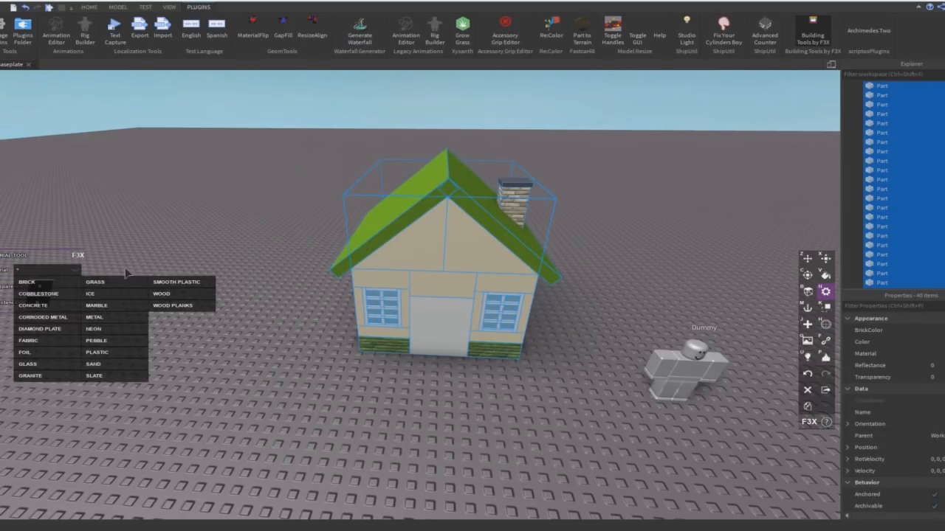
{"action": "left_click", "coordinate": [172, 282]}
{"action": "left_click", "coordinate": [232, 348]}
Select the blue glass panes of both front windows
{"action": "scroll", "coordinate": [221, 336], "scroll_direction": "up", "scroll_amount": 10}
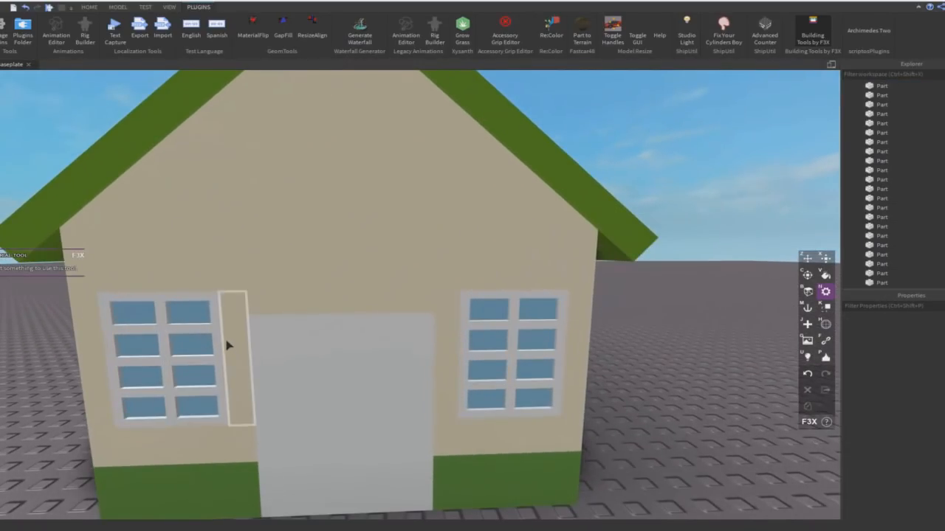
{"action": "left_click", "coordinate": [463, 323]}
{"action": "scroll", "coordinate": [403, 307], "scroll_direction": "down", "scroll_amount": 10}
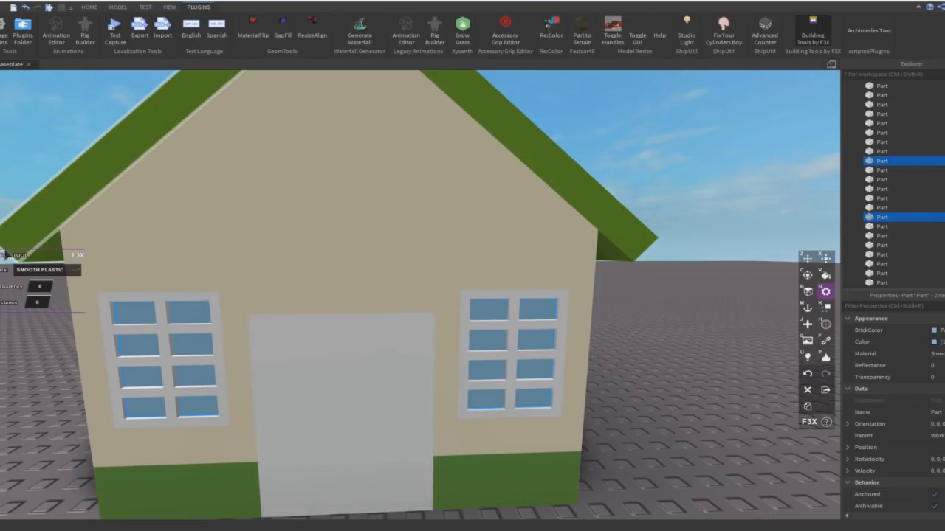
{"action": "left_click", "coordinate": [305, 467]}
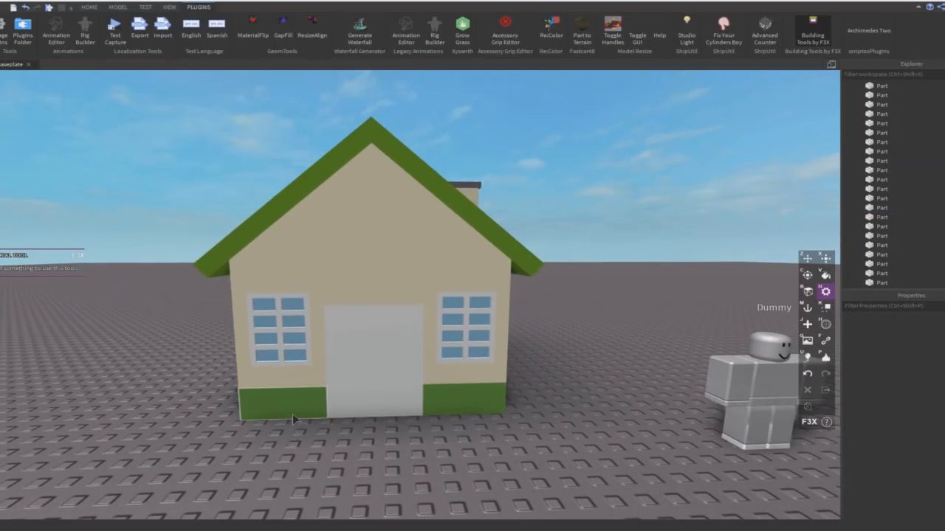
Select all the green base parts together with both green roof slabs
{"action": "left_click", "coordinate": [293, 415]}
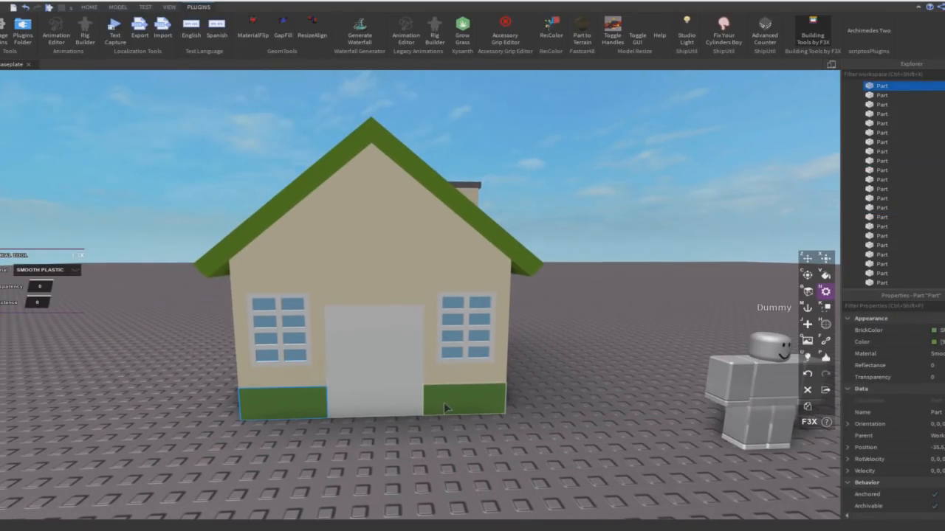
{"action": "left_click", "coordinate": [446, 402], "text": "shift"}
{"action": "scroll", "coordinate": [446, 402], "scroll_direction": "up", "scroll_amount": 5}
{"action": "right_click_drag", "start_coordinate": [446, 402], "coordinate": [447, 402]}
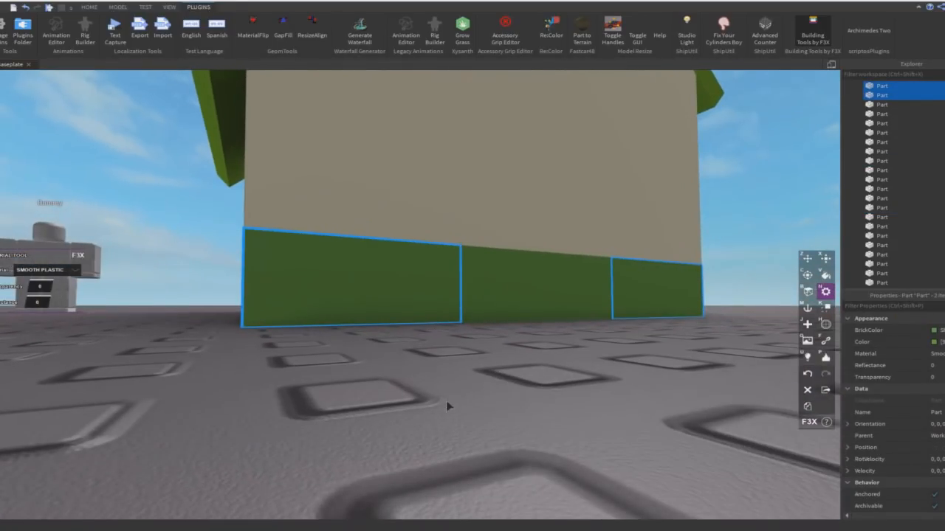
{"action": "left_click", "coordinate": [520, 302], "text": "shift"}
{"action": "right_click_drag", "start_coordinate": [437, 332], "coordinate": [434, 331]}
{"action": "left_click", "coordinate": [464, 164], "text": "shift"}
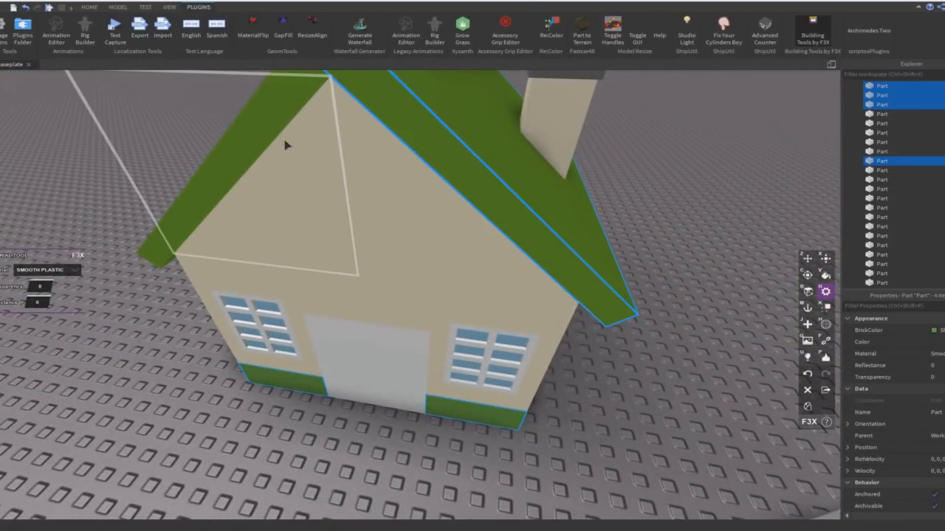
{"action": "left_click", "coordinate": [255, 134], "text": "shift"}
{"action": "right_click_drag", "start_coordinate": [316, 261], "coordinate": [344, 255]}
Recolour the selected base and roof parts to a custom green of RGB 107, 154, 63
{"action": "key", "text": "v"}
{"action": "key", "text": "q"}
{"action": "right_click_drag", "start_coordinate": [91, 378], "coordinate": [92, 376]}
{"action": "key", "text": "s"}
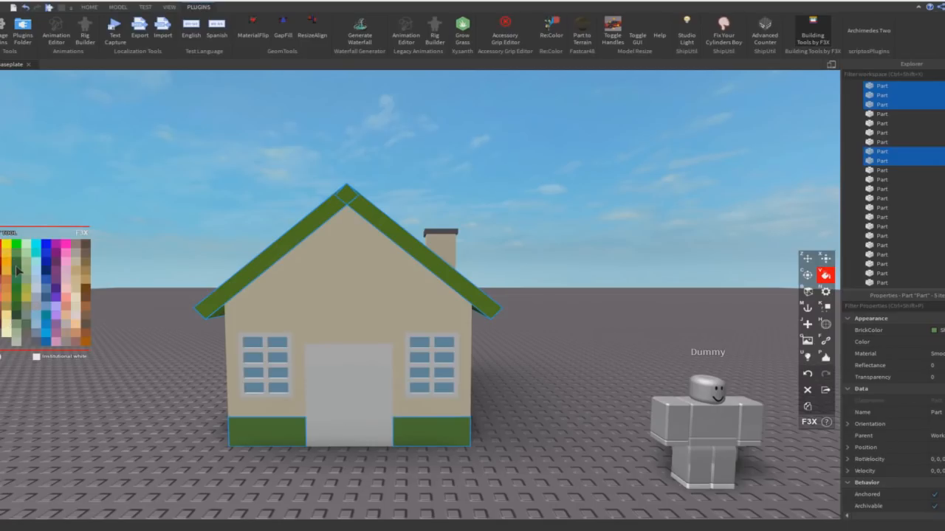
{"action": "key", "text": "a"}
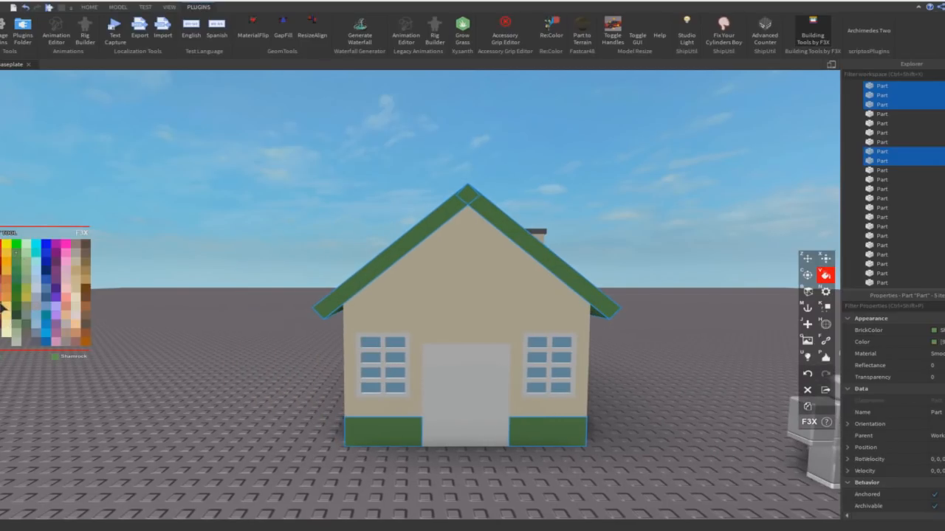
{"action": "left_click", "coordinate": [2, 357]}
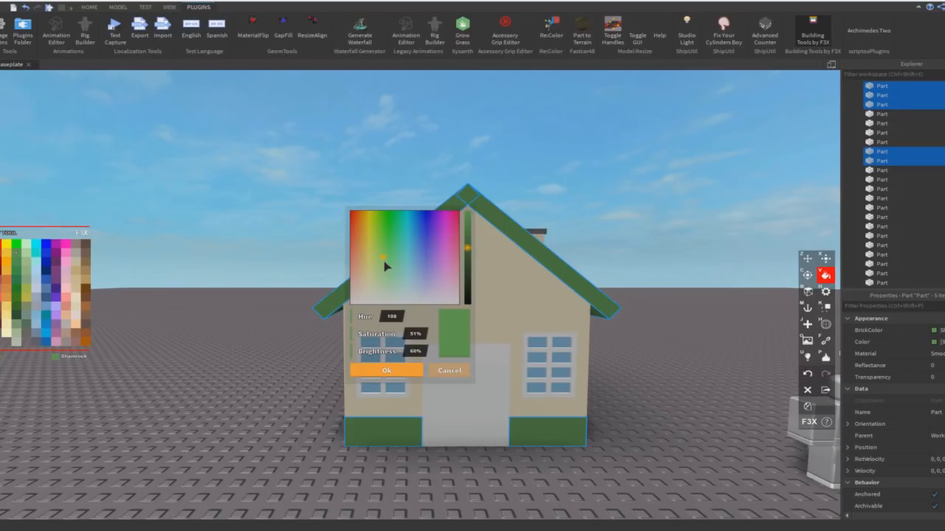
{"action": "mouse_move", "coordinate": [379, 263]}
{"action": "left_mouse_down"}
{"action": "mouse_move", "coordinate": [372, 237]}
{"action": "mouse_move", "coordinate": [385, 244]}
{"action": "mouse_move", "coordinate": [372, 252]}
{"action": "left_mouse_up"}
{"action": "left_click", "coordinate": [404, 373]}
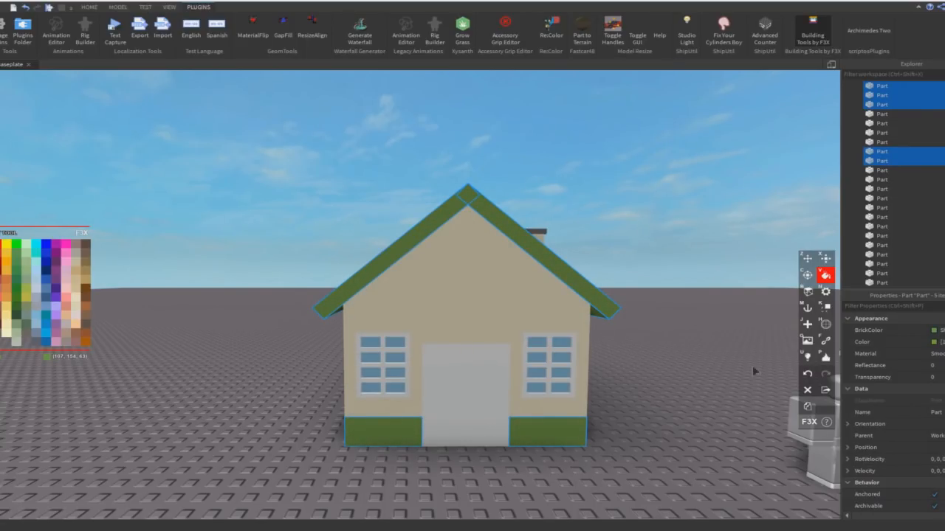
Set the colour of the selected base and roof parts to lime green RGB 151, 226, 0 and deselect them
{"action": "key", "text": "z"}
{"action": "left_click", "coordinate": [933, 342]}
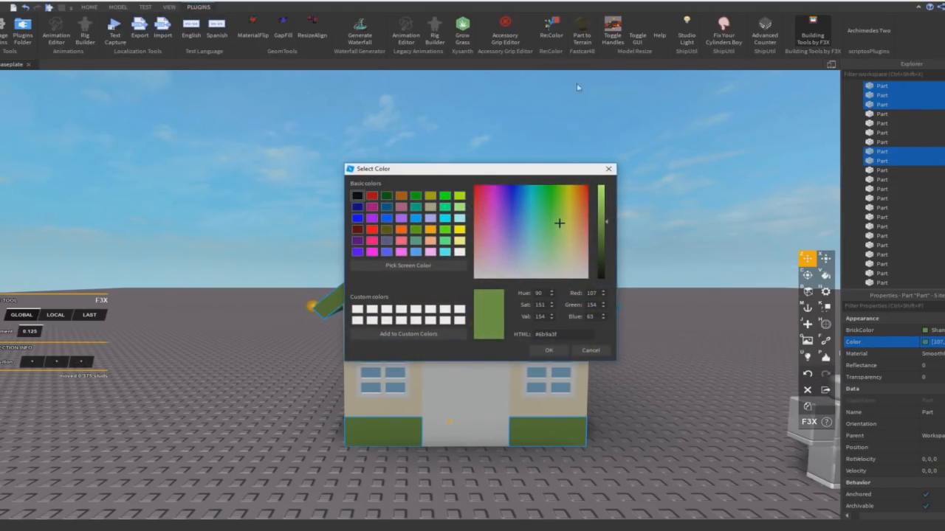
{"action": "left_click_drag", "start_coordinate": [524, 169], "coordinate": [693, 183]}
{"action": "left_click", "coordinate": [629, 211]}
{"action": "left_click_drag", "start_coordinate": [732, 202], "coordinate": [723, 214]}
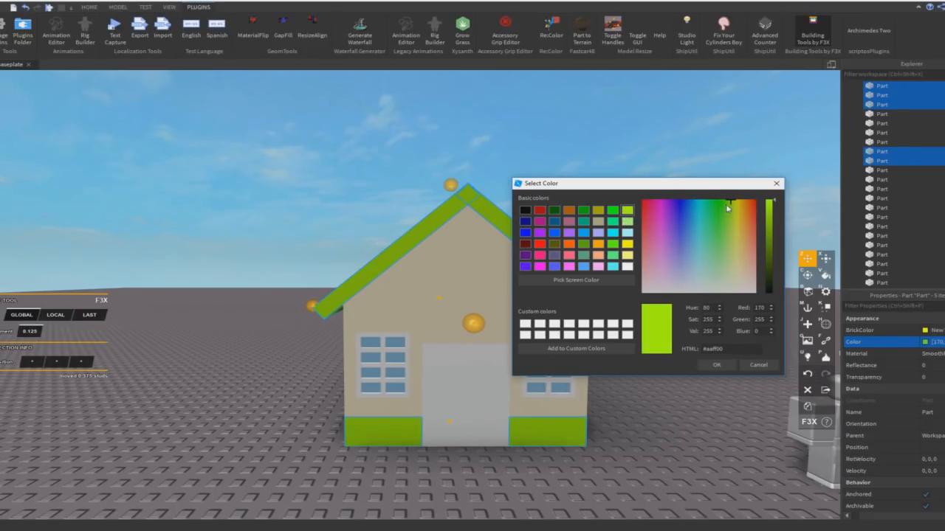
{"action": "mouse_move", "coordinate": [768, 214]}
{"action": "left_mouse_down"}
{"action": "mouse_move", "coordinate": [774, 225]}
{"action": "mouse_move", "coordinate": [773, 214]}
{"action": "left_mouse_up"}
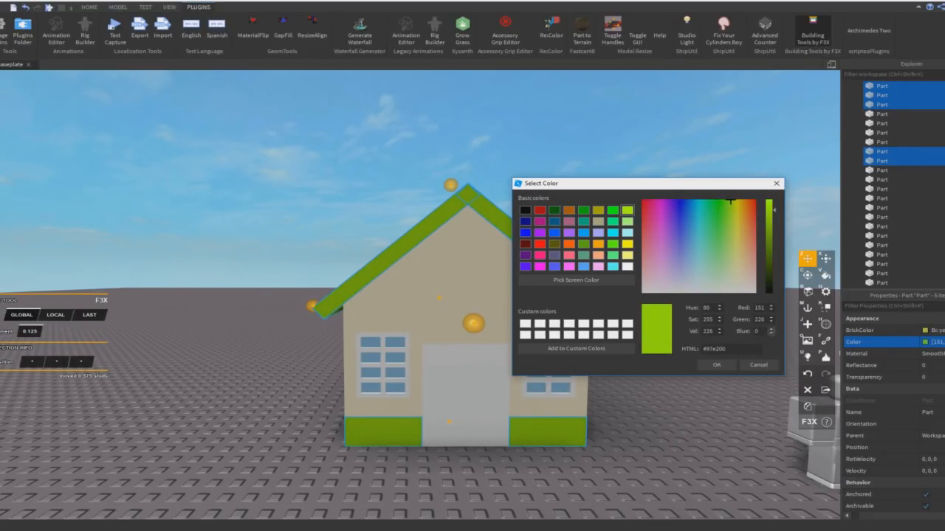
{"action": "left_click", "coordinate": [718, 366]}
{"action": "left_click", "coordinate": [673, 379]}
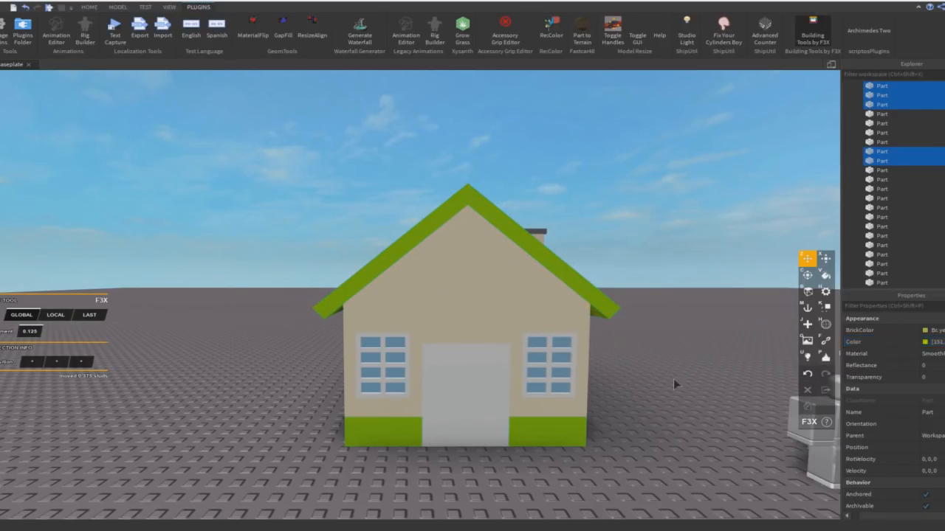
Check the gable window in the reference picture, and duplicate both front gable wedges in the model
{"action": "key", "text": "alt+Tab"}
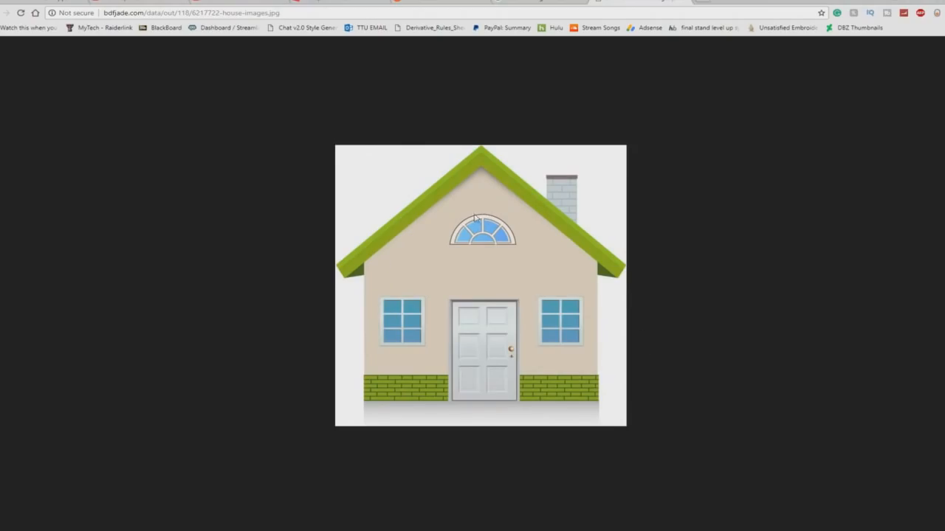
{"action": "key", "text": "alt+Tab"}
{"action": "key", "text": "q"}
{"action": "key", "text": "w"}
{"action": "key", "text": "e"}
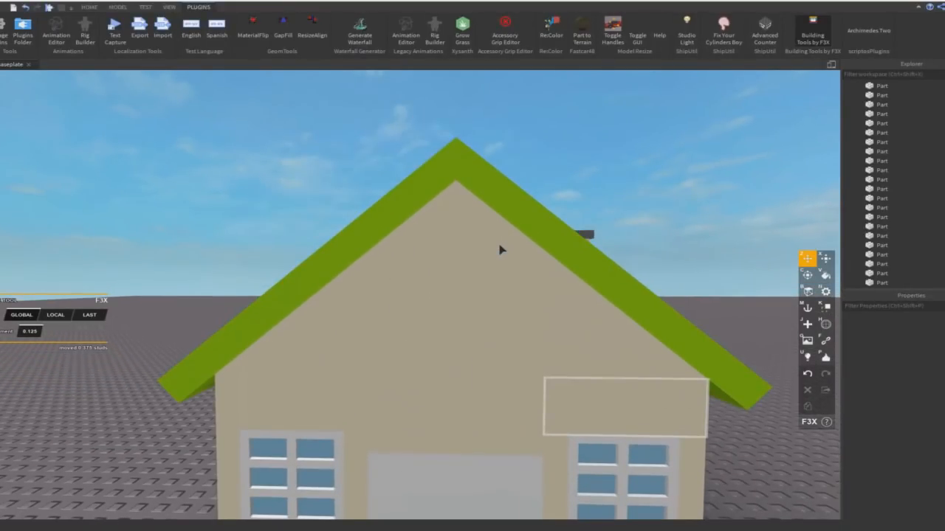
{"action": "key", "text": "q"}
{"action": "left_click", "coordinate": [478, 233]}
{"action": "key", "text": "f"}
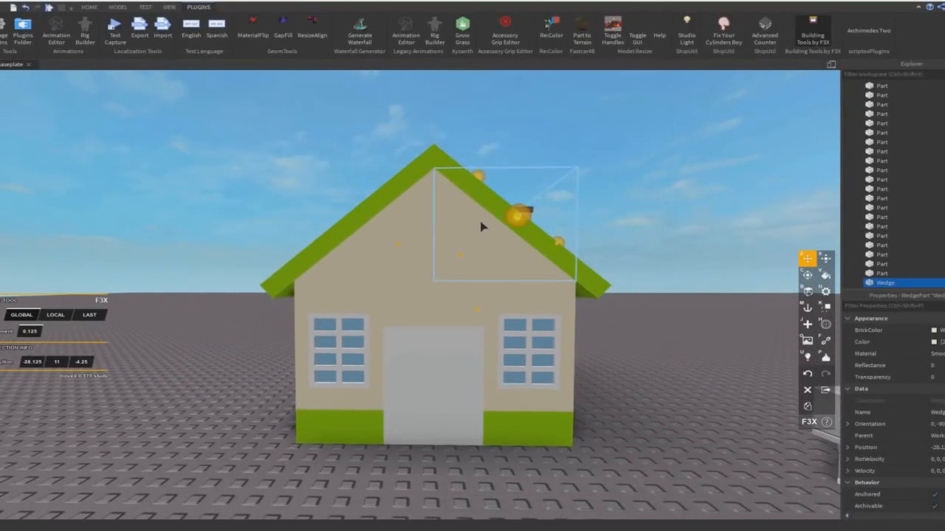
{"action": "left_click", "coordinate": [357, 310], "text": "shift"}
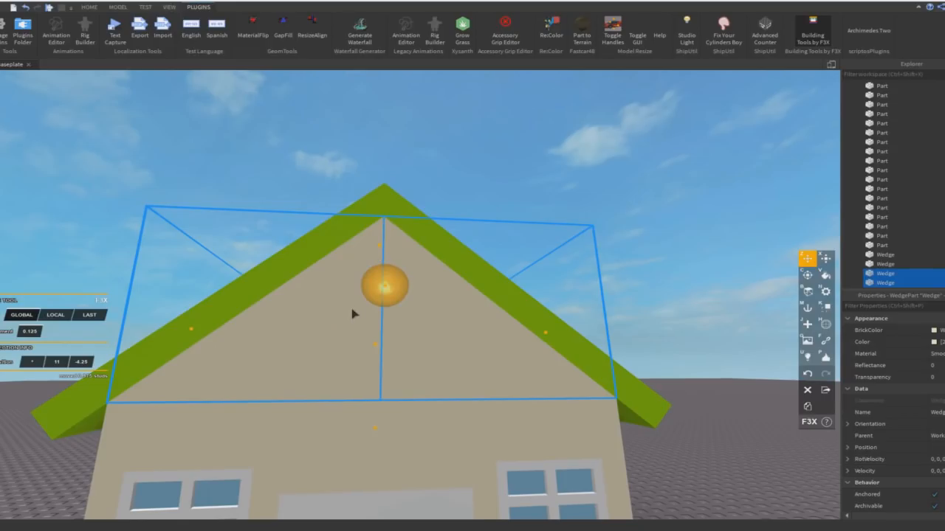
Shrink the two duplicated wedges into the gable's outer lower corners, each 15 × 3.125 × 3.5 studs
{"action": "key", "text": "x"}
{"action": "left_click_drag", "start_coordinate": [423, 336], "coordinate": [362, 340]}
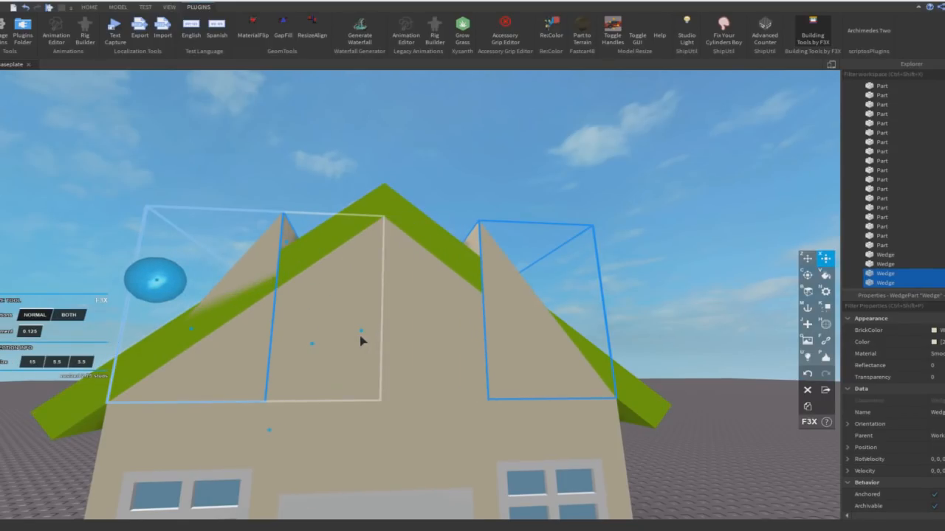
{"action": "left_click_drag", "start_coordinate": [282, 245], "coordinate": [325, 295]}
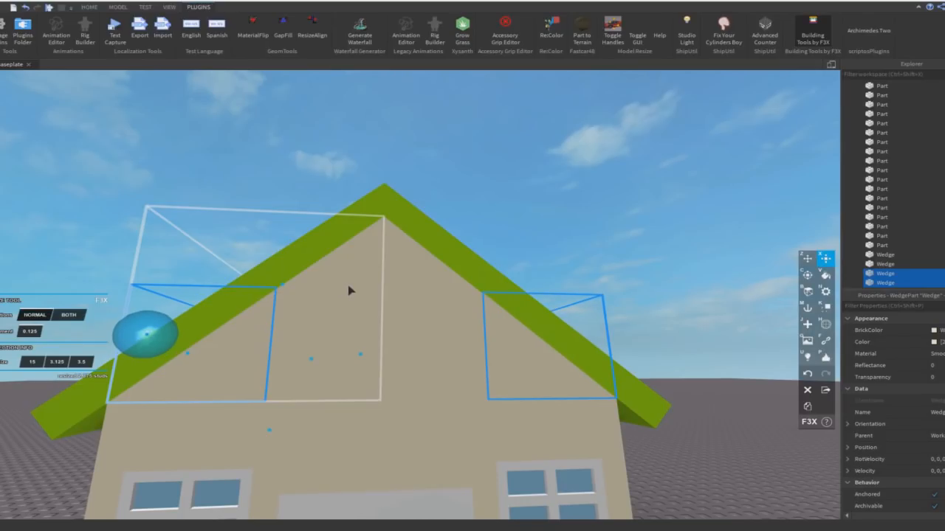
Resize the two original gable wedges to 15 × 2.375 × 2.75 studs so they fill only the peak above a central opening
{"action": "left_click", "coordinate": [349, 291]}
{"action": "left_click", "coordinate": [439, 317], "text": "shift"}
{"action": "left_click_drag", "start_coordinate": [300, 433], "coordinate": [307, 360]}
{"action": "left_click_drag", "start_coordinate": [196, 302], "coordinate": [277, 322]}
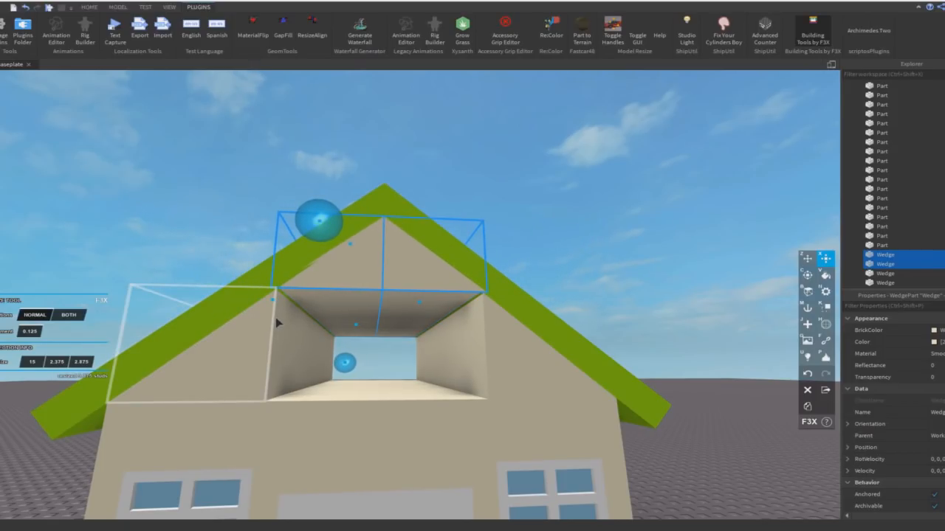
{"action": "scroll", "coordinate": [272, 299], "scroll_direction": "up", "scroll_amount": 10}
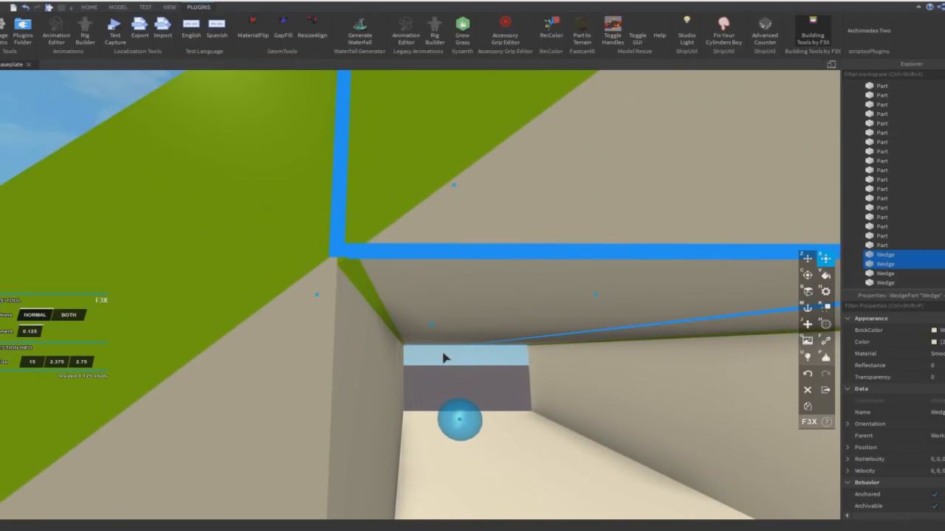
{"action": "scroll", "coordinate": [442, 358], "scroll_direction": "down", "scroll_amount": 10}
Select both roof slabs and adjust their length at the front gable to 15.25 studs
{"action": "left_click", "coordinate": [390, 266]}
{"action": "right_click_drag", "start_coordinate": [390, 266], "coordinate": [105, 316]}
{"action": "left_click", "coordinate": [419, 286], "text": "shift"}
{"action": "left_click_drag", "start_coordinate": [301, 270], "coordinate": [293, 277]}
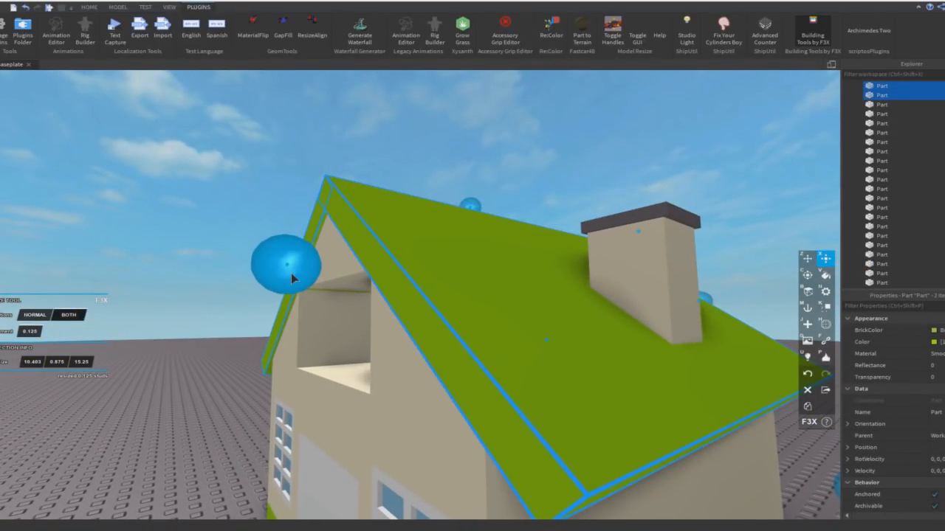
{"action": "right_click_drag", "start_coordinate": [299, 274], "coordinate": [353, 228]}
{"action": "left_click", "coordinate": [353, 231]}
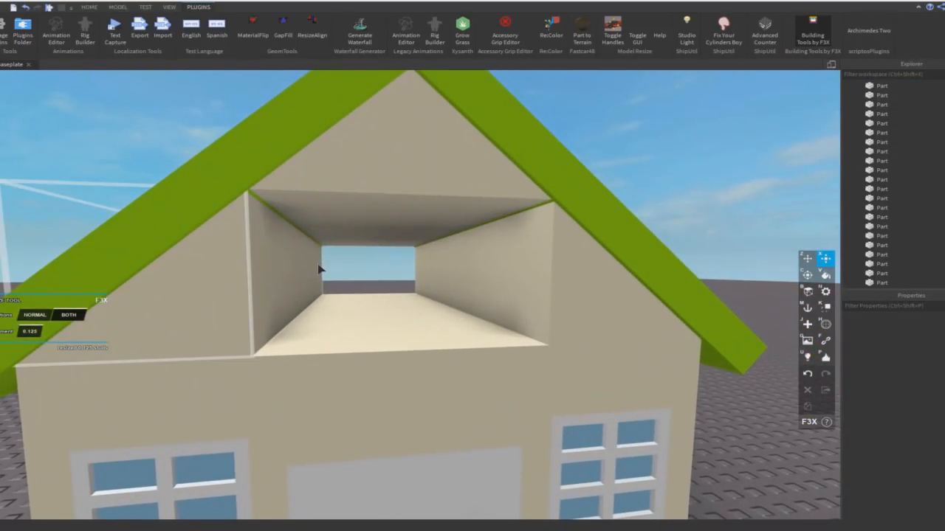
Duplicate the wall part above the door and move the copy up over the gable opening
{"action": "left_click", "coordinate": [332, 390]}
{"action": "key", "text": "z"}
{"action": "left_click_drag", "start_coordinate": [418, 249], "coordinate": [383, 140]}
Resize the copied wall part to 5.5 × 3.125 × 15 studs so it fills the gable opening
{"action": "key", "text": "x"}
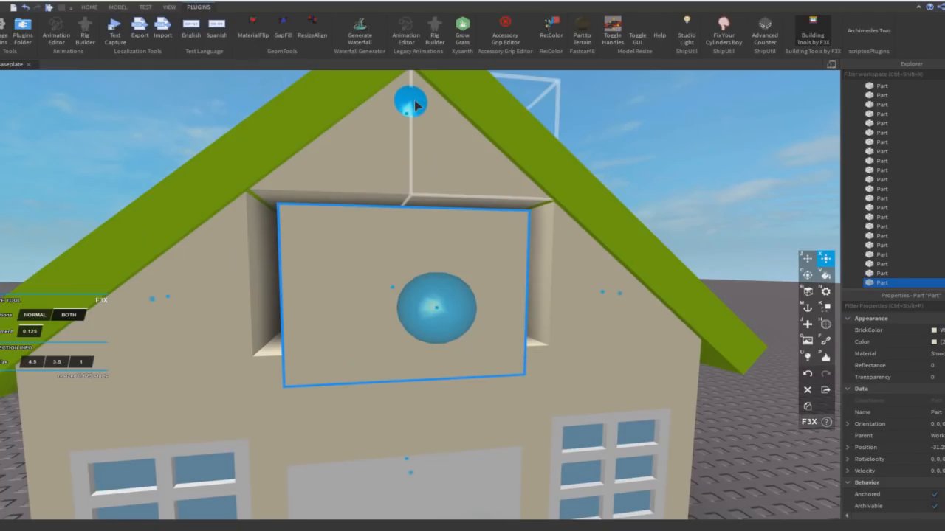
{"action": "left_click_drag", "start_coordinate": [402, 153], "coordinate": [354, 110]}
{"action": "left_click_drag", "start_coordinate": [166, 271], "coordinate": [131, 270]}
{"action": "right_click_drag", "start_coordinate": [238, 270], "coordinate": [248, 270]}
{"action": "left_click_drag", "start_coordinate": [274, 356], "coordinate": [596, 397]}
{"action": "right_click_drag", "start_coordinate": [590, 390], "coordinate": [590, 388]}
{"action": "scroll", "coordinate": [438, 248], "scroll_direction": "down", "scroll_amount": 3}
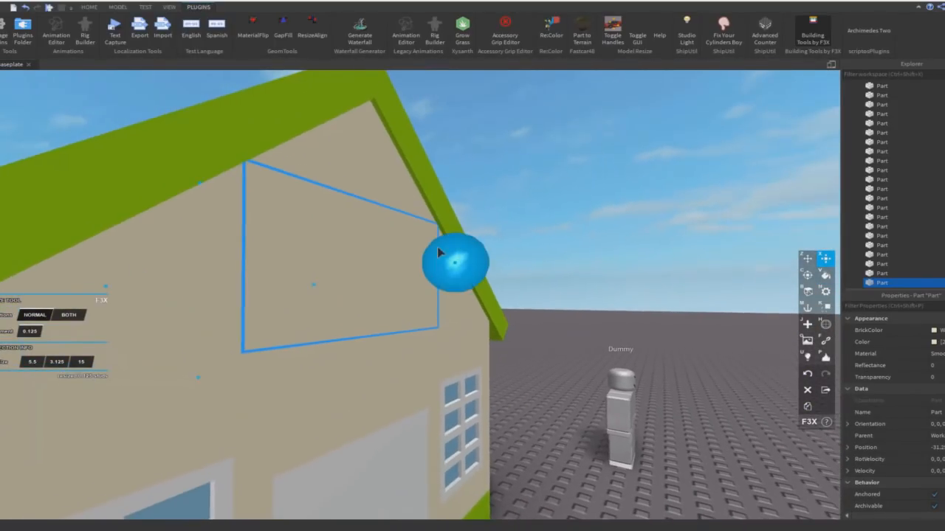
Shorten the duplicated gable filler block from the front to a depth of 14.25 studs
{"action": "scroll", "coordinate": [438, 257], "scroll_direction": "up", "scroll_amount": 3}
{"action": "scroll", "coordinate": [439, 257], "scroll_direction": "down", "scroll_amount": 2}
{"action": "left_click_drag", "start_coordinate": [447, 255], "coordinate": [391, 251]}
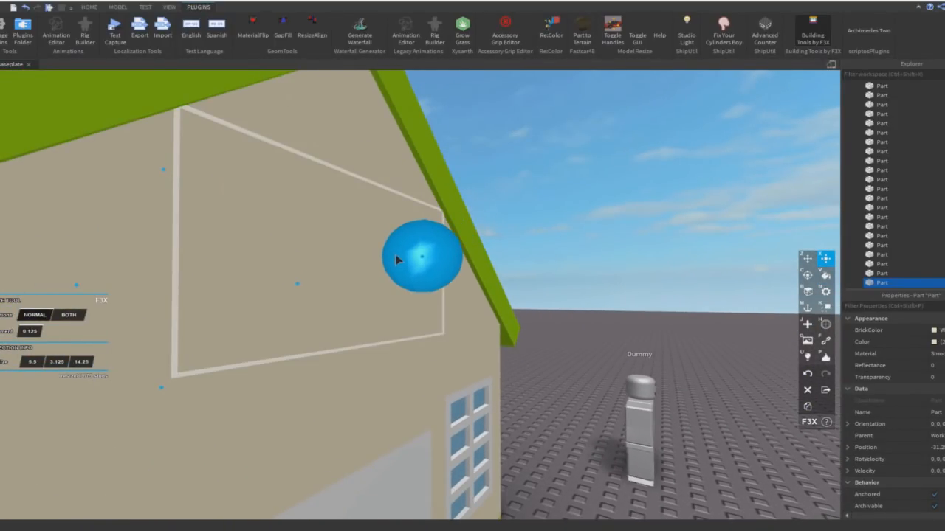
Reduce the full-depth filler block to a front panel of 5.5 × 3.125 × 0.75 studs in the gable recess
{"action": "left_click", "coordinate": [314, 270]}
{"action": "right_click_drag", "start_coordinate": [255, 268], "coordinate": [256, 268]}
{"action": "key", "text": "f"}
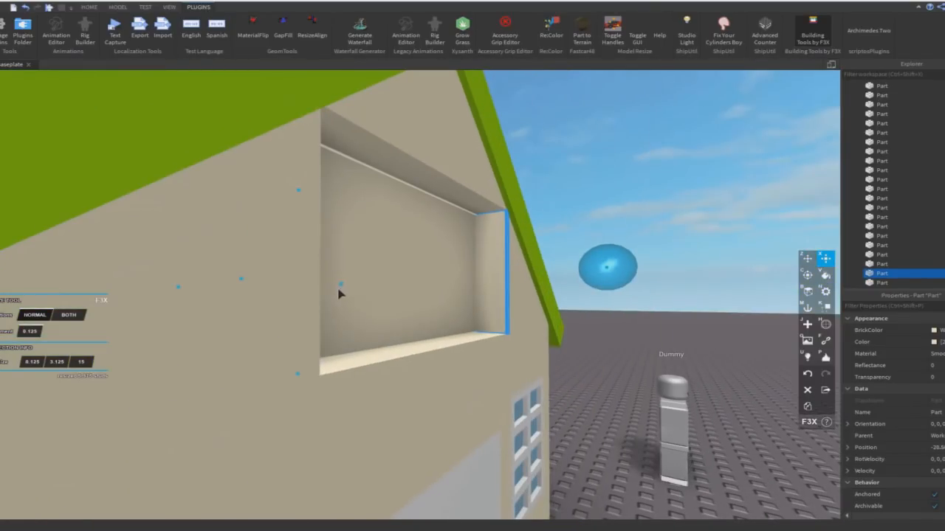
{"action": "left_click_drag", "start_coordinate": [184, 291], "coordinate": [338, 262]}
{"action": "right_click_drag", "start_coordinate": [338, 262], "coordinate": [338, 262]}
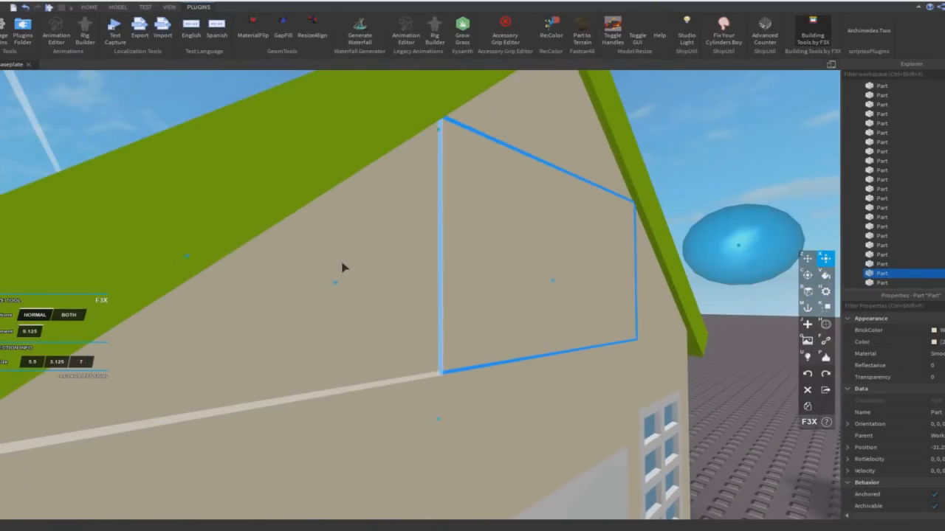
{"action": "left_click_drag", "start_coordinate": [338, 262], "coordinate": [340, 262]}
{"action": "right_click_drag", "start_coordinate": [338, 262], "coordinate": [340, 262]}
{"action": "left_click_drag", "start_coordinate": [341, 262], "coordinate": [296, 256]}
{"action": "right_click_drag", "start_coordinate": [296, 256], "coordinate": [293, 257]}
{"action": "scroll", "coordinate": [293, 256], "scroll_direction": "down", "scroll_amount": 5}
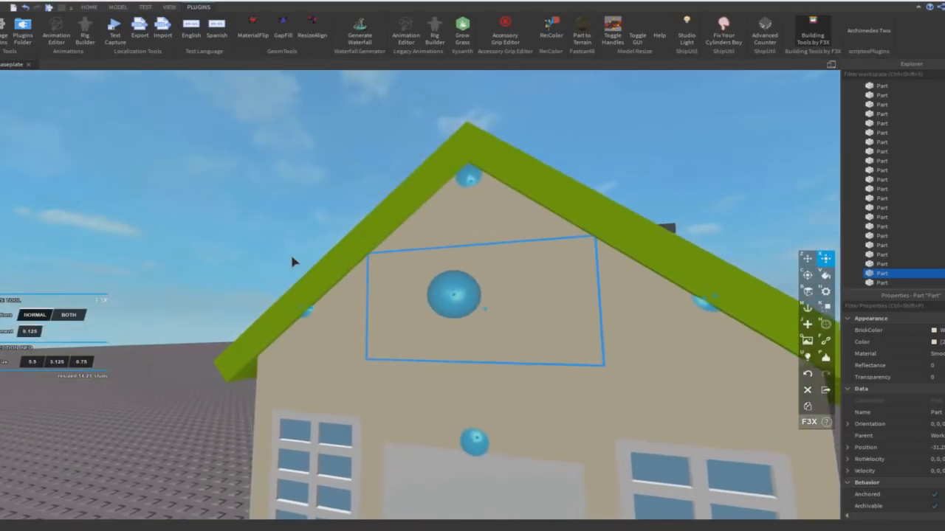
Colour the front gable panel white and compare it with the frame of the right-hand window
{"action": "key", "text": "v"}
{"action": "scroll", "coordinate": [29, 276], "scroll_direction": "up", "scroll_amount": 2}
{"action": "left_click", "coordinate": [3, 258]}
{"action": "right_click_drag", "start_coordinate": [219, 275], "coordinate": [219, 275]}
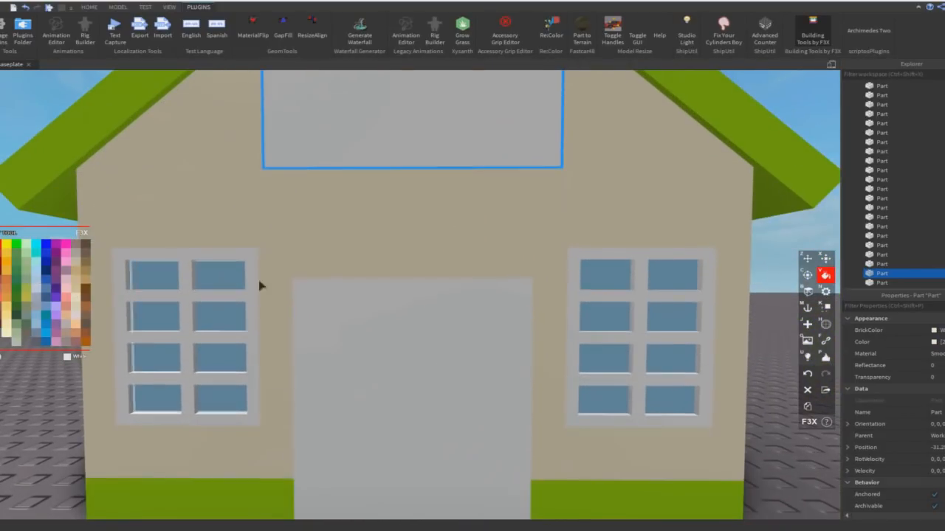
{"action": "key", "text": "z"}
{"action": "left_click", "coordinate": [577, 361]}
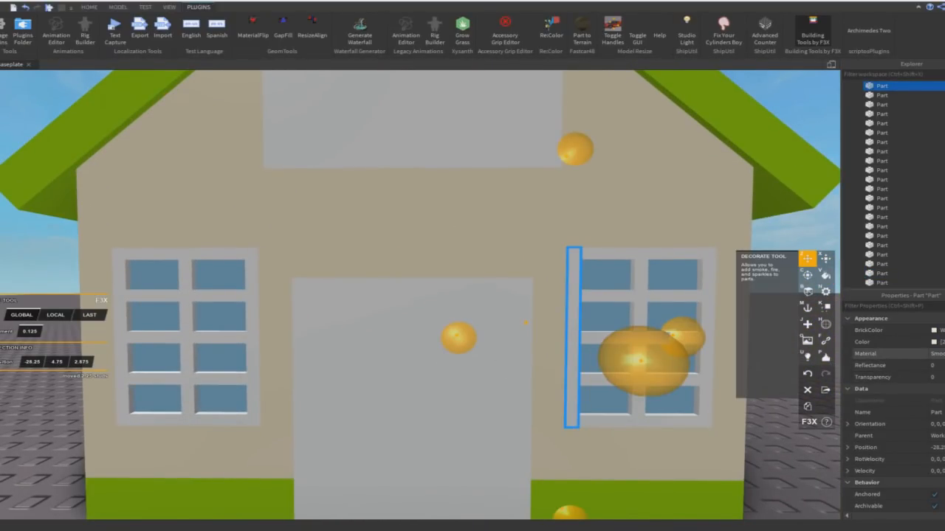
Duplicate the white gable panel and narrow both panels into side strips of 1.5 × 3.125 × 0.75 studs, one at each end
{"action": "left_click", "coordinate": [527, 138]}
{"action": "right_click_drag", "start_coordinate": [278, 224], "coordinate": [283, 219]}
{"action": "key", "text": "f"}
{"action": "scroll", "coordinate": [374, 232], "scroll_direction": "down", "scroll_amount": 3}
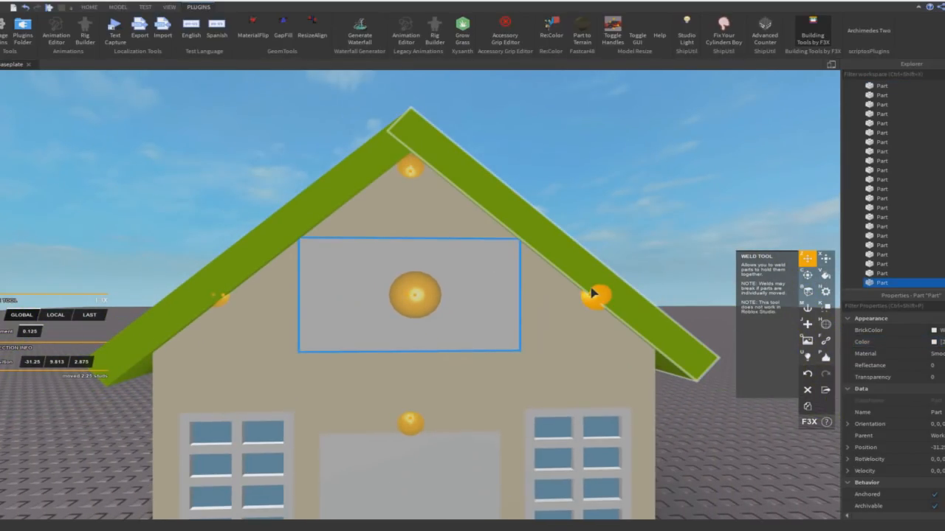
{"action": "key", "text": "x"}
{"action": "left_click_drag", "start_coordinate": [593, 298], "coordinate": [429, 278]}
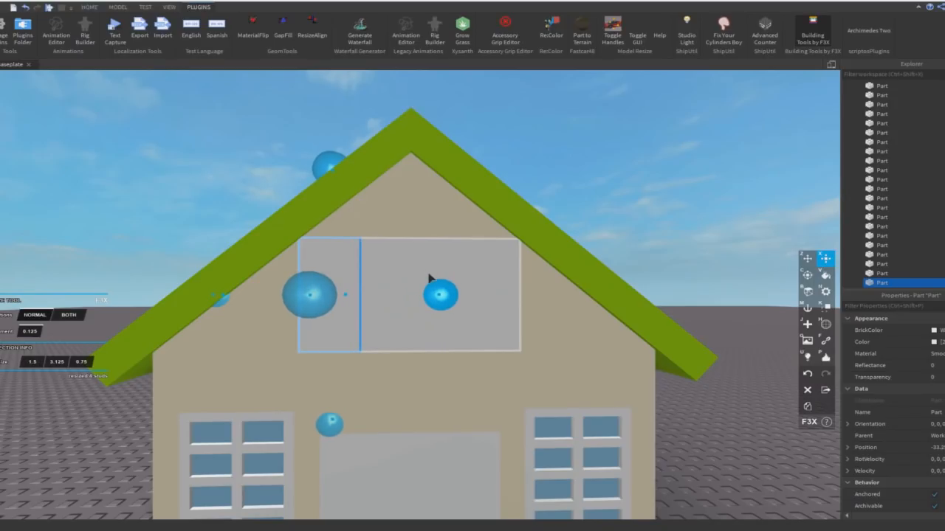
{"action": "left_click", "coordinate": [425, 276]}
{"action": "left_click_drag", "start_coordinate": [221, 296], "coordinate": [373, 331]}
{"action": "scroll", "coordinate": [373, 330], "scroll_direction": "up", "scroll_amount": 3}
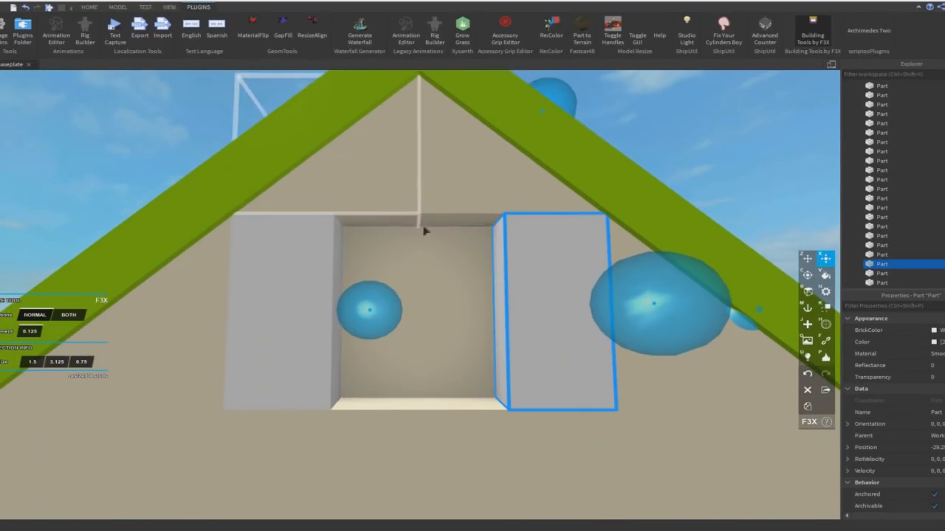
Place a copy of the white strip between the side strips as a recessed pane of 2.5 × 3.125 × 0.625 studs
{"action": "scroll", "coordinate": [480, 312], "scroll_direction": "down", "scroll_amount": 5}
{"action": "key", "text": "z"}
{"action": "left_click_drag", "start_coordinate": [623, 304], "coordinate": [555, 308]}
{"action": "key", "text": "x"}
{"action": "left_click_drag", "start_coordinate": [313, 306], "coordinate": [276, 300]}
{"action": "scroll", "coordinate": [276, 300], "scroll_direction": "up", "scroll_amount": 4}
{"action": "right_click_drag", "start_coordinate": [276, 300], "coordinate": [493, 303]}
{"action": "scroll", "coordinate": [510, 310], "scroll_direction": "down", "scroll_amount": 2}
{"action": "left_click_drag", "start_coordinate": [575, 337], "coordinate": [560, 339]}
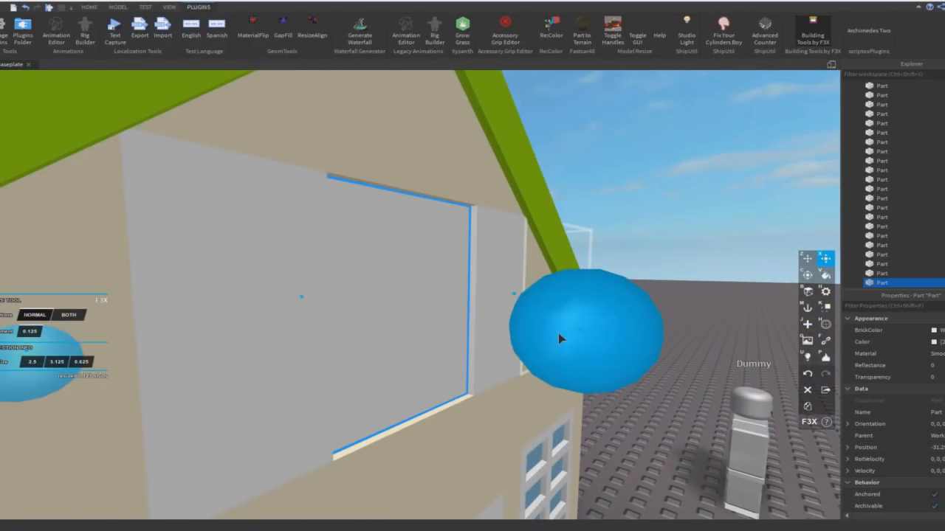
Copy the blue glass colour from the right front window onto the middle gable pane
{"action": "right_click_drag", "start_coordinate": [558, 334], "coordinate": [536, 330]}
{"action": "key", "text": "q"}
{"action": "left_click", "coordinate": [557, 342]}
{"action": "left_click", "coordinate": [942, 342]}
{"action": "left_click", "coordinate": [416, 157]}
{"action": "left_click", "coordinate": [942, 342]}
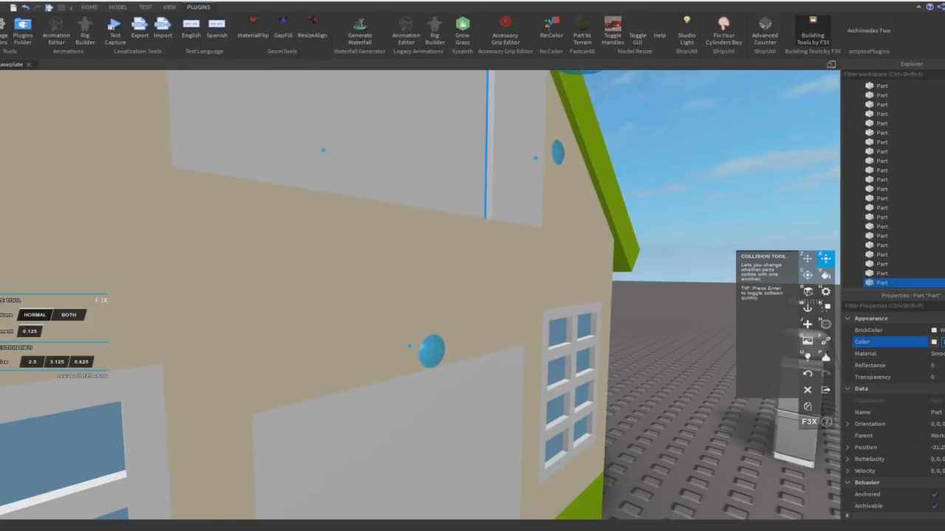
{"action": "key", "text": "ctrl+v"}
{"action": "key", "text": "Return"}
Copy the wall panel below the gable window up over the pane's top and trim it to fit between the white side strips
{"action": "right_click_drag", "start_coordinate": [679, 287], "coordinate": [376, 203]}
{"action": "scroll", "coordinate": [656, 283], "scroll_direction": "down", "scroll_amount": 6}
{"action": "scroll", "coordinate": [657, 283], "scroll_direction": "up", "scroll_amount": 6}
{"action": "scroll", "coordinate": [624, 310], "scroll_direction": "down", "scroll_amount": 6}
{"action": "scroll", "coordinate": [384, 223], "scroll_direction": "up", "scroll_amount": 3}
{"action": "left_click_drag", "start_coordinate": [376, 209], "coordinate": [432, 226]}
{"action": "left_click", "coordinate": [382, 417]}
{"action": "key", "text": "z"}
{"action": "left_click_drag", "start_coordinate": [375, 321], "coordinate": [329, 208]}
{"action": "key", "text": "x"}
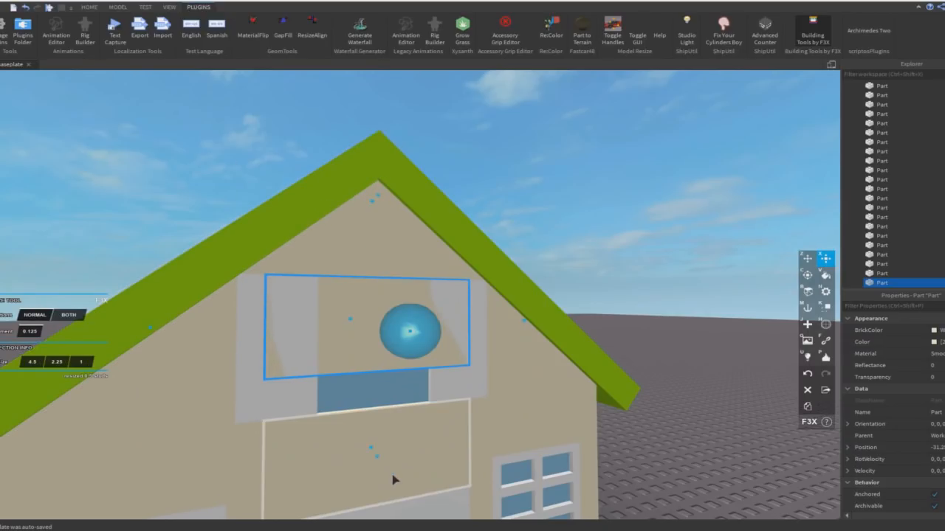
{"action": "left_click_drag", "start_coordinate": [375, 455], "coordinate": [358, 395]}
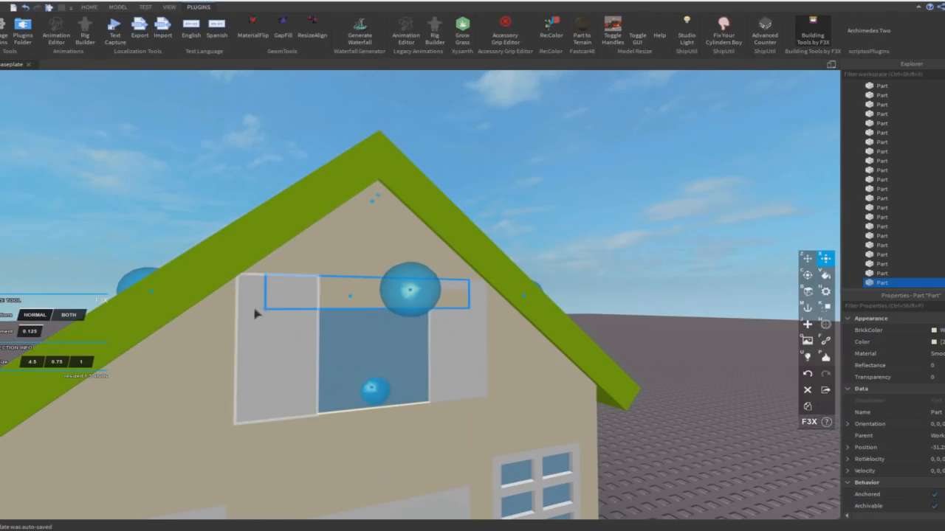
{"action": "left_click_drag", "start_coordinate": [159, 287], "coordinate": [214, 299]}
{"action": "mouse_move", "coordinate": [369, 392]}
{"action": "left_mouse_down"}
{"action": "mouse_move", "coordinate": [339, 379]}
{"action": "mouse_move", "coordinate": [353, 382]}
{"action": "left_mouse_up"}
Copy the new wall filler, narrow the copy to a thin strip at the pane's upper-left corner and colour it Institutional white
{"action": "right_click_drag", "start_coordinate": [354, 383], "coordinate": [610, 285]}
{"action": "left_click", "coordinate": [400, 354]}
{"action": "right_click_drag", "start_coordinate": [530, 273], "coordinate": [529, 271]}
{"action": "left_click", "coordinate": [529, 271], "text": "shift"}
{"action": "left_click", "coordinate": [430, 245]}
{"action": "right_click_drag", "start_coordinate": [566, 304], "coordinate": [628, 257]}
{"action": "left_click_drag", "start_coordinate": [587, 169], "coordinate": [445, 175]}
{"action": "right_click_drag", "start_coordinate": [445, 175], "coordinate": [445, 137]}
{"action": "key", "text": "v"}
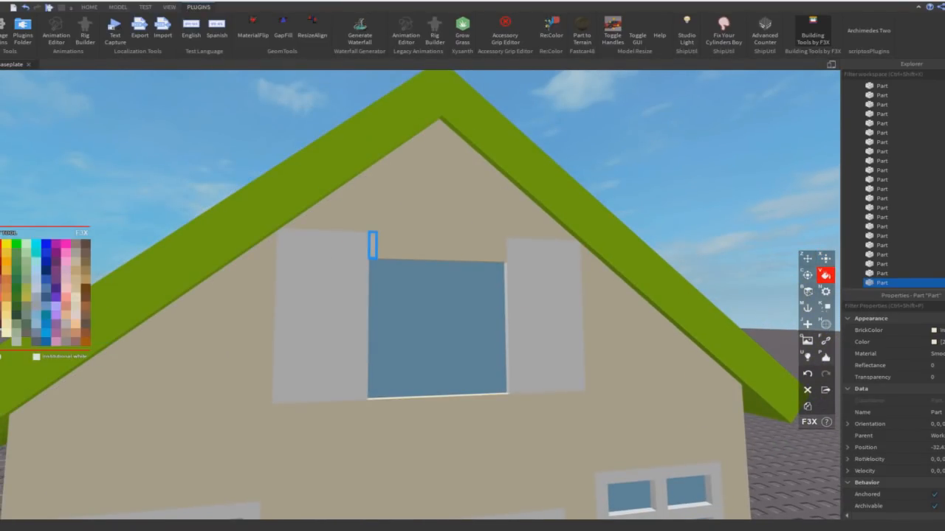
Move the thin white strip down and lengthen it to 2.625 studs along the left edge of the gable pane
{"action": "key", "text": "z"}
{"action": "scroll", "coordinate": [395, 359], "scroll_direction": "up", "scroll_amount": 2}
{"action": "left_click_drag", "start_coordinate": [311, 457], "coordinate": [352, 516]}
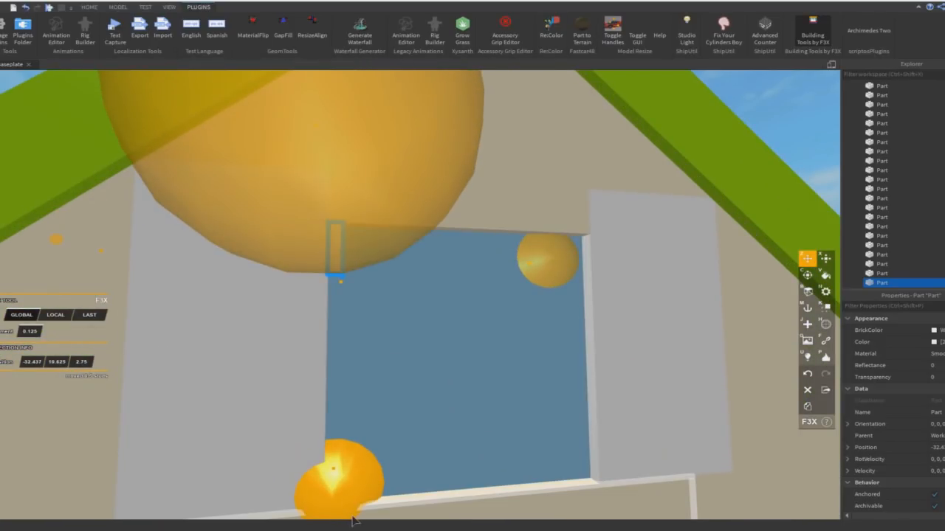
{"action": "key", "text": "x"}
{"action": "right_click_drag", "start_coordinate": [444, 325], "coordinate": [422, 311]}
{"action": "key", "text": "q"}
{"action": "mouse_move", "coordinate": [397, 298]}
{"action": "left_mouse_down"}
{"action": "mouse_move", "coordinate": [396, 341]}
{"action": "mouse_move", "coordinate": [387, 300]}
{"action": "mouse_move", "coordinate": [397, 310]}
{"action": "left_mouse_up"}
Place a copy of the 0.125 × 2.625 × 1 stud frame strip along the right edge of the gable pane
{"action": "right_click_drag", "start_coordinate": [396, 310], "coordinate": [409, 306]}
{"action": "scroll", "coordinate": [409, 305], "scroll_direction": "down", "scroll_amount": 4}
{"action": "key", "text": "z"}
{"action": "scroll", "coordinate": [414, 306], "scroll_direction": "up", "scroll_amount": 2}
{"action": "left_click_drag", "start_coordinate": [381, 300], "coordinate": [509, 317]}
{"action": "right_click_drag", "start_coordinate": [509, 316], "coordinate": [381, 365]}
Shorten a copy of the right frame strip and widen it across the pane as the top frame strip of the gable window
{"action": "key", "text": "x"}
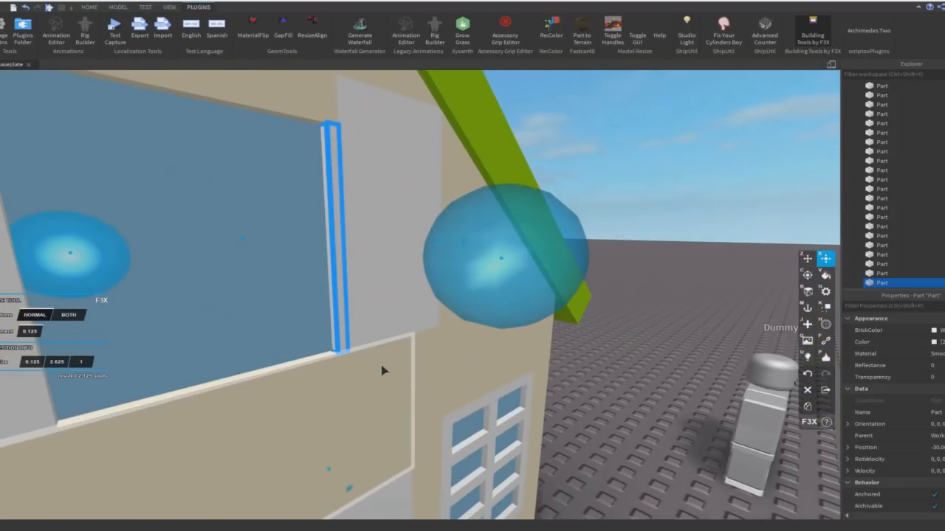
{"action": "left_click_drag", "start_coordinate": [338, 481], "coordinate": [285, 197]}
{"action": "right_click_drag", "start_coordinate": [285, 196], "coordinate": [350, 177]}
{"action": "key", "text": "z"}
{"action": "mouse_move", "coordinate": [621, 216]}
{"action": "left_mouse_down"}
{"action": "mouse_move", "coordinate": [588, 214]}
{"action": "mouse_move", "coordinate": [616, 211]}
{"action": "left_mouse_up"}
{"action": "key", "text": "x"}
{"action": "left_click_drag", "start_coordinate": [274, 210], "coordinate": [93, 198]}
Place a copy of the top frame strip along the bottom edge of the gable pane
{"action": "key", "text": "z"}
{"action": "right_click_drag", "start_coordinate": [403, 332], "coordinate": [406, 333]}
{"action": "left_click_drag", "start_coordinate": [449, 334], "coordinate": [514, 475]}
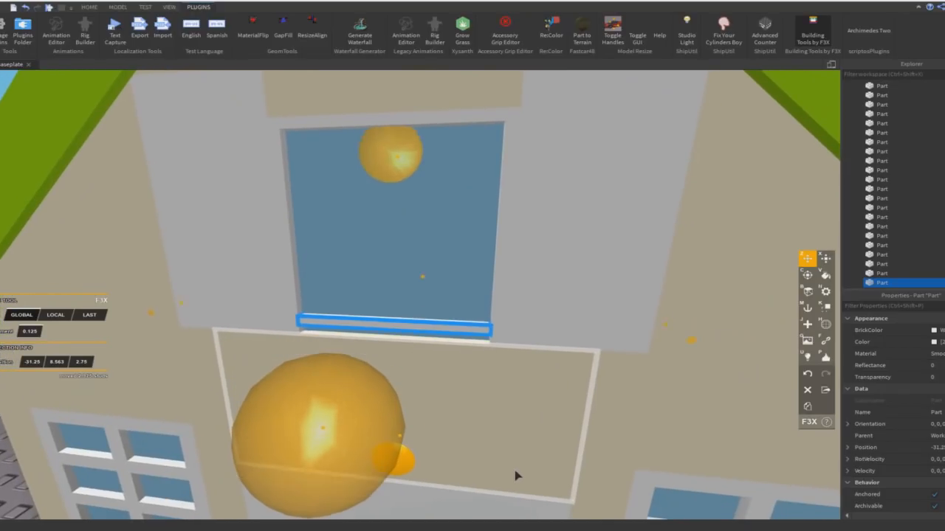
{"action": "right_click_drag", "start_coordinate": [572, 503], "coordinate": [572, 502]}
{"action": "left_click_drag", "start_coordinate": [376, 435], "coordinate": [423, 414]}
{"action": "right_click_drag", "start_coordinate": [402, 177], "coordinate": [401, 174]}
{"action": "scroll", "coordinate": [369, 180], "scroll_direction": "down", "scroll_amount": 3}
{"action": "left_click", "coordinate": [294, 179]}
{"action": "left_click", "coordinate": [294, 201]}
{"action": "key", "text": "shift+x"}
{"action": "left_click", "coordinate": [473, 217]}
{"action": "key", "text": "shift+x"}
{"action": "key", "text": "shift+z"}
{"action": "key", "text": "shift+z"}
{"action": "left_click", "coordinate": [370, 176]}
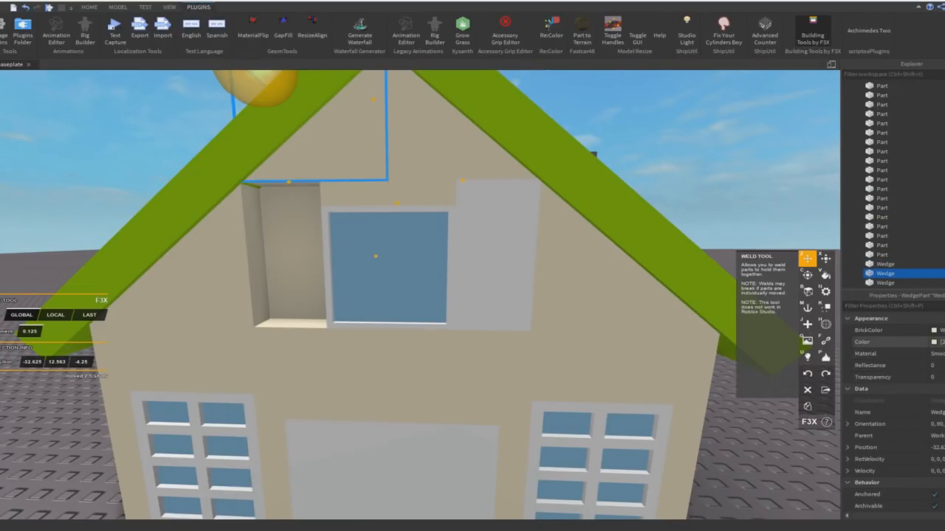
{"action": "key", "text": "ctrl+z"}
{"action": "key", "text": "ctrl+z"}
{"action": "key", "text": "ctrl+z"}
{"action": "key", "text": "ctrl+z"}
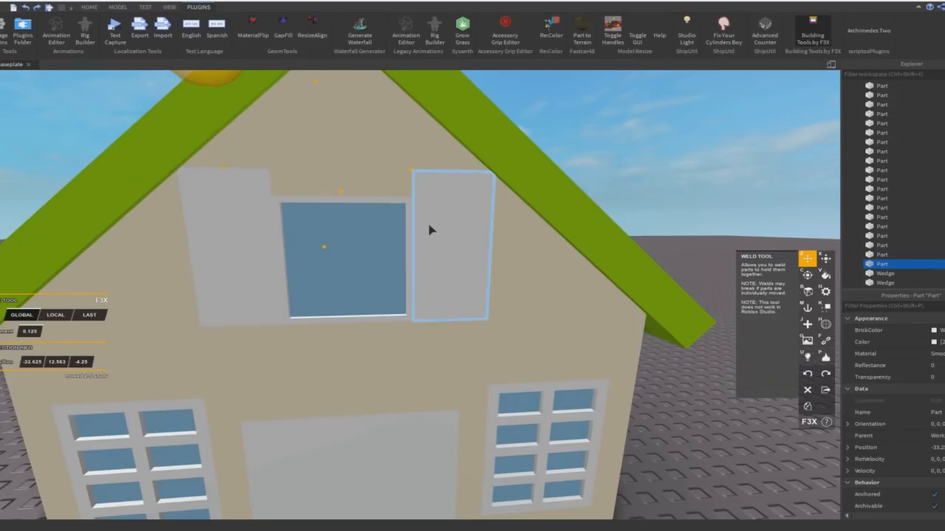
Select both white side panels beside the gable window and colour them the beige of the wall
{"action": "left_click", "coordinate": [430, 227]}
{"action": "left_click", "coordinate": [230, 203], "text": "shift"}
{"action": "right_click_drag", "start_coordinate": [643, 365], "coordinate": [643, 364]}
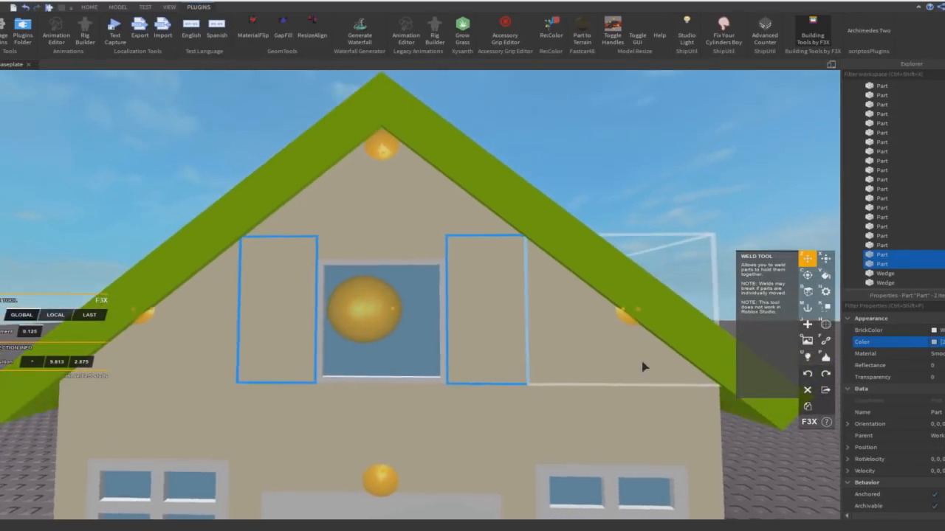
{"action": "scroll", "coordinate": [397, 276], "scroll_direction": "up", "scroll_amount": 4}
Duplicate the left and right frame strips of the gable window, thin the copies to 0.125 studs deep and move them to the wall front
{"action": "left_click", "coordinate": [466, 288]}
{"action": "left_click", "coordinate": [245, 279], "text": "shift"}
{"action": "right_click_drag", "start_coordinate": [406, 266], "coordinate": [426, 259]}
{"action": "key", "text": "shift+c"}
{"action": "key", "text": "x"}
{"action": "left_click_drag", "start_coordinate": [390, 239], "coordinate": [228, 275]}
{"action": "key", "text": "z"}
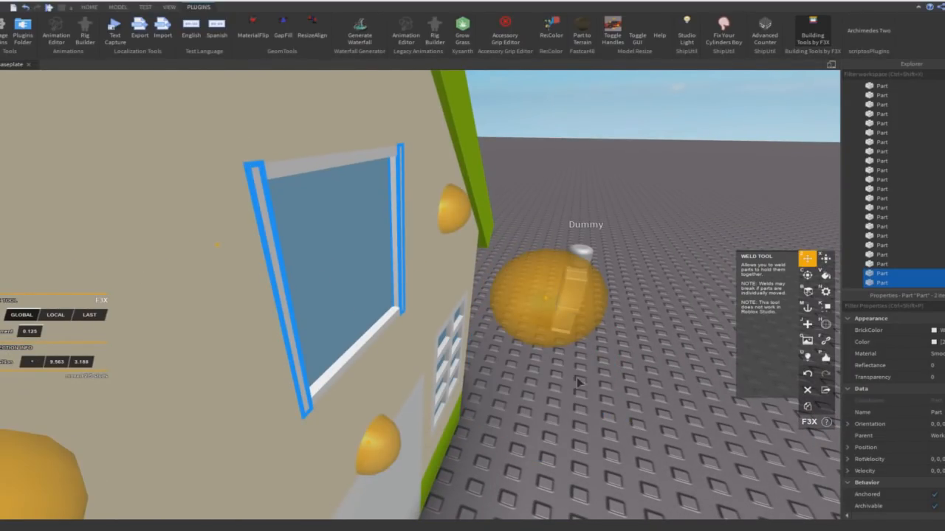
{"action": "left_click_drag", "start_coordinate": [566, 333], "coordinate": [585, 332]}
Widen the left front strip outward into a shutter of 1.25 × 2.625 × 0.125 studs
{"action": "key", "text": "shift+r"}
{"action": "left_click", "coordinate": [290, 283]}
{"action": "right_click_drag", "start_coordinate": [290, 283], "coordinate": [307, 283]}
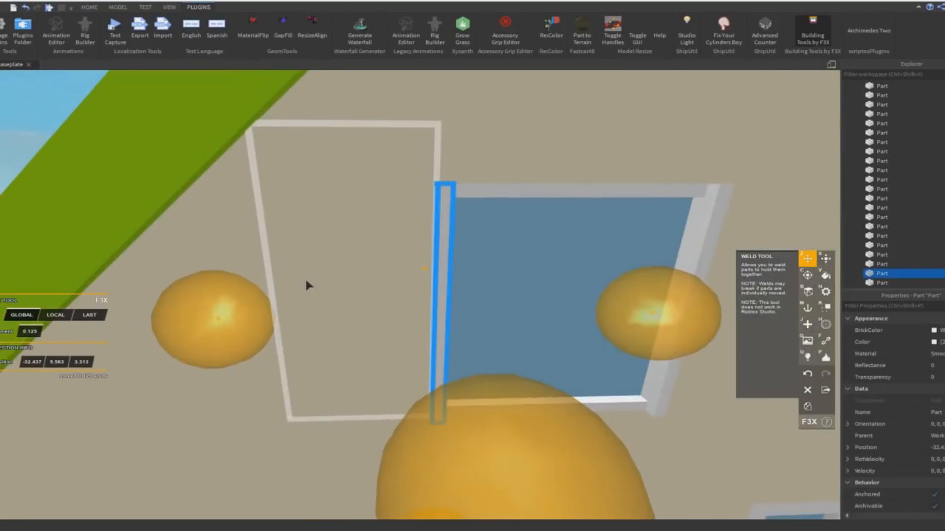
{"action": "scroll", "coordinate": [309, 284], "scroll_direction": "down", "scroll_amount": 3}
{"action": "key", "text": "x"}
{"action": "left_click_drag", "start_coordinate": [309, 285], "coordinate": [252, 287]}
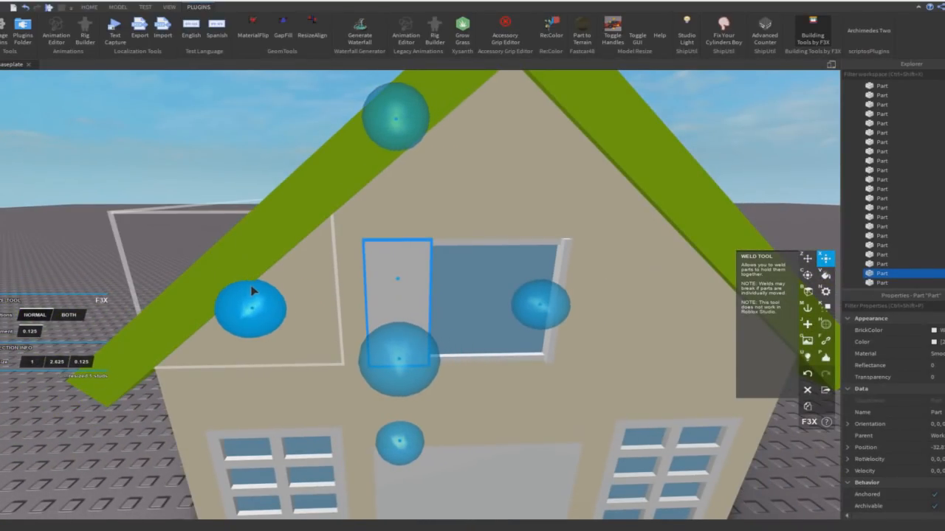
{"action": "key", "text": "shift+z"}
{"action": "left_click", "coordinate": [471, 291]}
{"action": "left_click_drag", "start_coordinate": [345, 295], "coordinate": [307, 292]}
{"action": "key", "text": "shift+z"}
{"action": "left_click", "coordinate": [422, 254]}
{"action": "left_click", "coordinate": [427, 255]}
{"action": "scroll", "coordinate": [400, 268], "scroll_direction": "up", "scroll_amount": 3}
{"action": "left_click_drag", "start_coordinate": [251, 310], "coordinate": [118, 306]}
Widen the right front strip outward into a matching shutter beside the gable window
{"action": "key", "text": "d"}
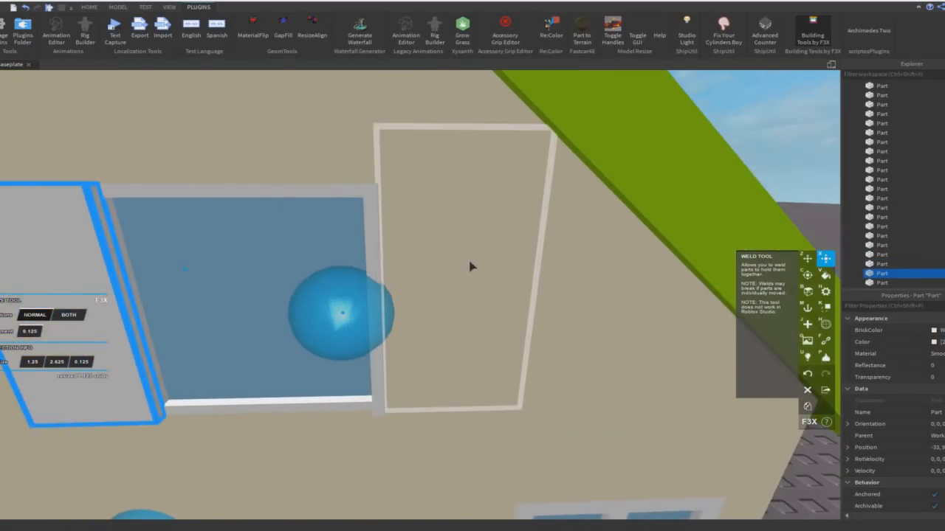
{"action": "left_click", "coordinate": [368, 222]}
{"action": "left_click_drag", "start_coordinate": [619, 285], "coordinate": [748, 306]}
{"action": "scroll", "coordinate": [509, 214], "scroll_direction": "down", "scroll_amount": 3}
Move both shutters 0.125 studs back against the gable wall
{"action": "key", "text": "c"}
{"action": "right_click_drag", "start_coordinate": [505, 211], "coordinate": [477, 203]}
{"action": "scroll", "coordinate": [476, 203], "scroll_direction": "up", "scroll_amount": 3}
{"action": "scroll", "coordinate": [477, 202], "scroll_direction": "down", "scroll_amount": 3}
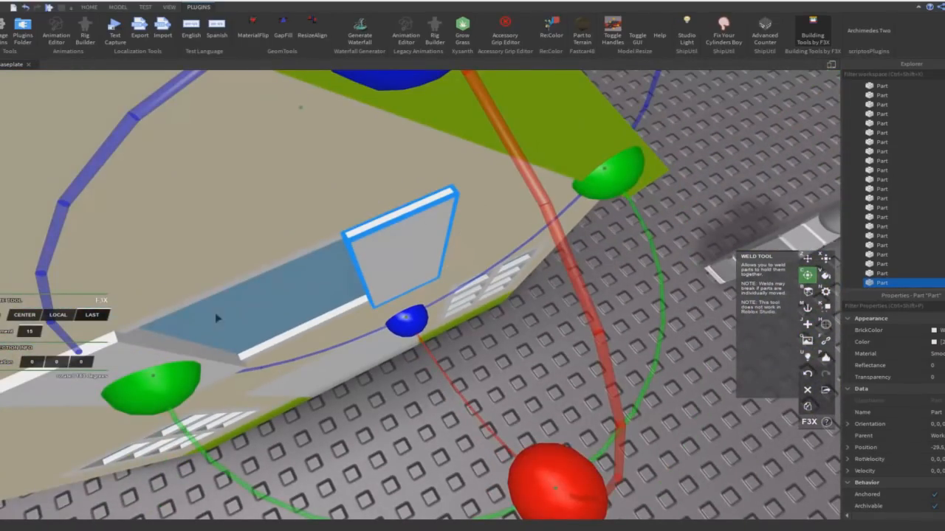
{"action": "left_click", "coordinate": [30, 399], "text": "shift"}
{"action": "key", "text": "z"}
{"action": "left_click_drag", "start_coordinate": [383, 460], "coordinate": [362, 451]}
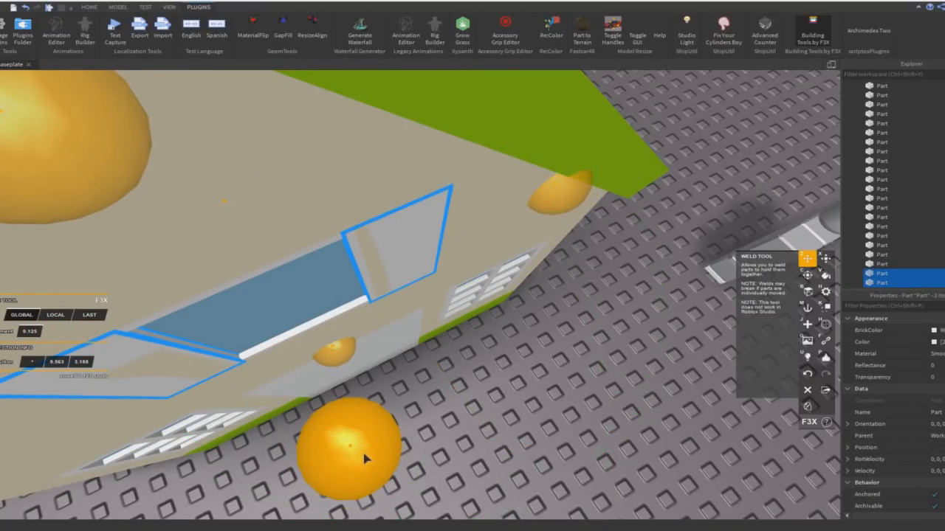
Rotate the right shutter to -15 degrees about the vertical axis so its outer edge swings away from the wall
{"action": "left_click", "coordinate": [341, 308]}
{"action": "left_click", "coordinate": [436, 233]}
{"action": "key", "text": "c"}
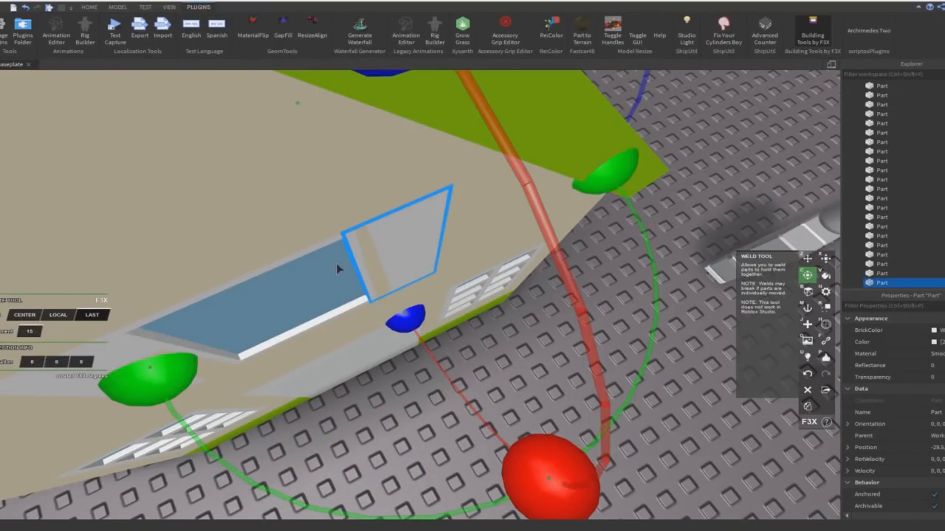
{"action": "left_click_drag", "start_coordinate": [701, 147], "coordinate": [735, 169]}
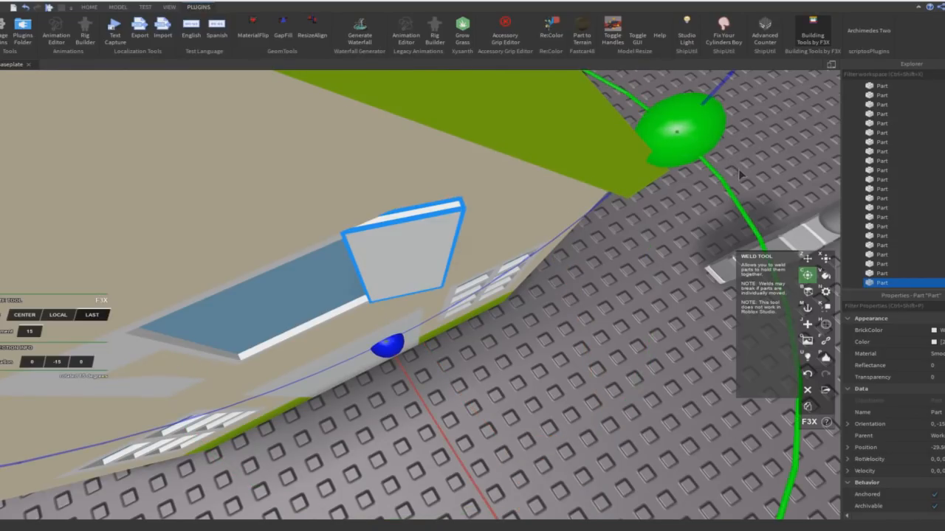
{"action": "right_click_drag", "start_coordinate": [735, 170], "coordinate": [376, 302]}
Rotate the left shutter 15 degrees about the vertical axis, mirroring the right one, so it swings away from the wall
{"action": "left_click", "coordinate": [417, 341]}
{"action": "key", "text": "r"}
{"action": "left_click", "coordinate": [440, 342]}
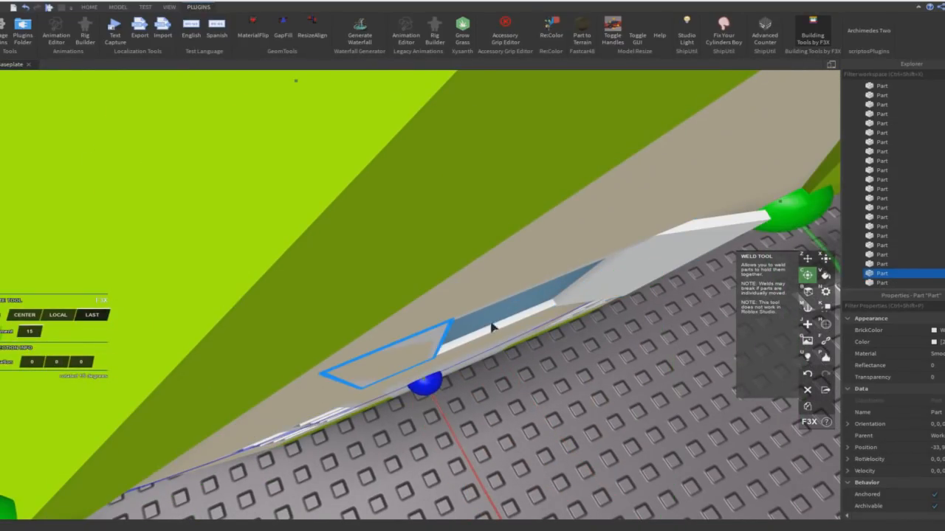
{"action": "right_click_drag", "start_coordinate": [474, 329], "coordinate": [554, 219]}
{"action": "left_click_drag", "start_coordinate": [614, 209], "coordinate": [546, 190]}
{"action": "left_click", "coordinate": [551, 342]}
{"action": "right_click_drag", "start_coordinate": [550, 341], "coordinate": [483, 311]}
Copy a horizontal frame strip of the gable window and place it halfway up the pane as a crossbar
{"action": "left_click", "coordinate": [355, 221]}
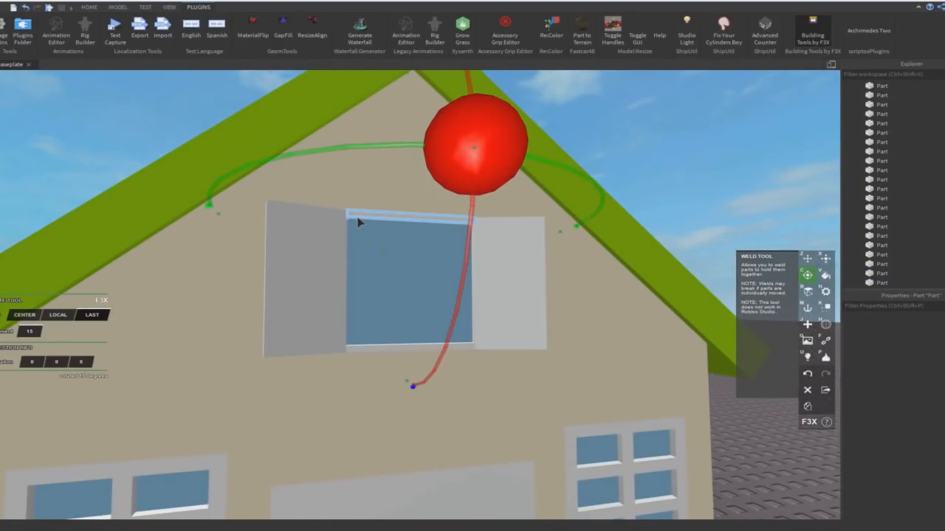
{"action": "key", "text": "z"}
{"action": "left_click_drag", "start_coordinate": [445, 396], "coordinate": [473, 447]}
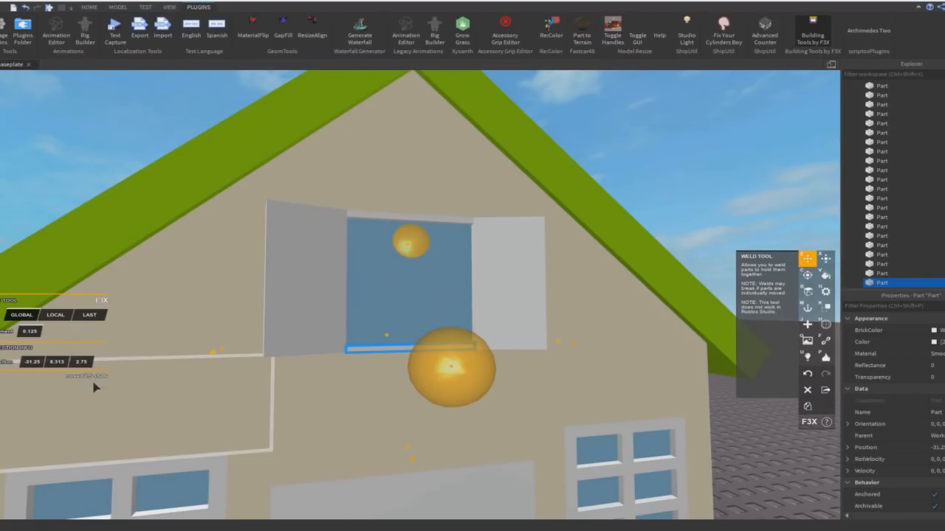
{"action": "left_click_drag", "start_coordinate": [400, 247], "coordinate": [374, 188]}
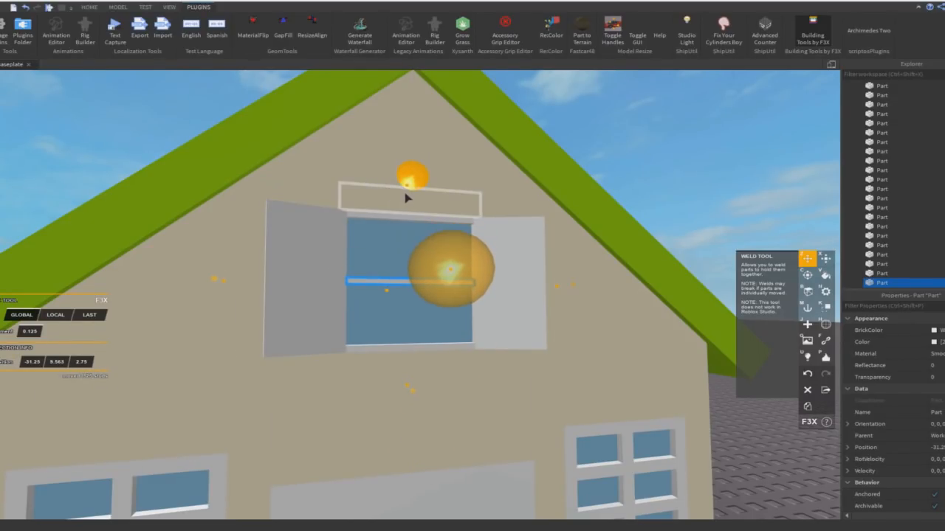
Make a vertical centre bar of 0.125 × 2.375 × 1 studs from a copy of the crossbar in the gable window
{"action": "left_click", "coordinate": [169, 268]}
{"action": "key", "text": "x"}
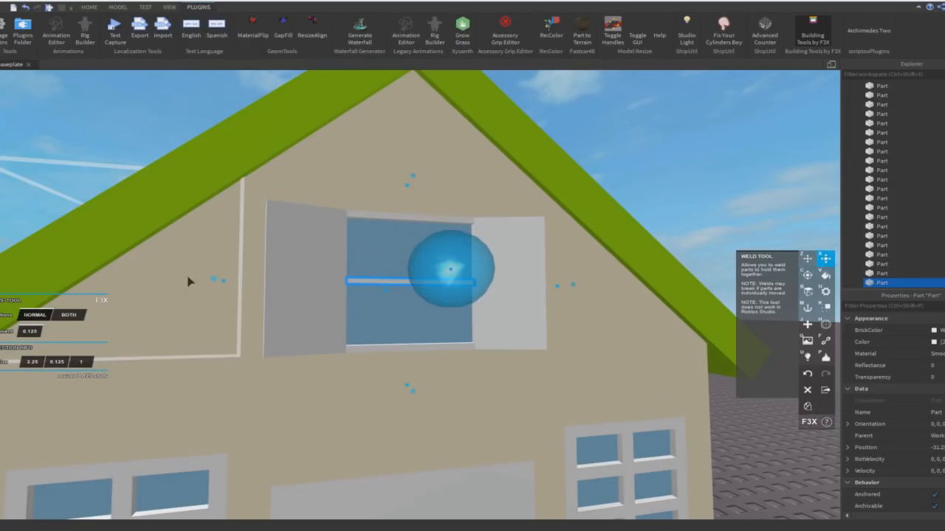
{"action": "left_click", "coordinate": [307, 300]}
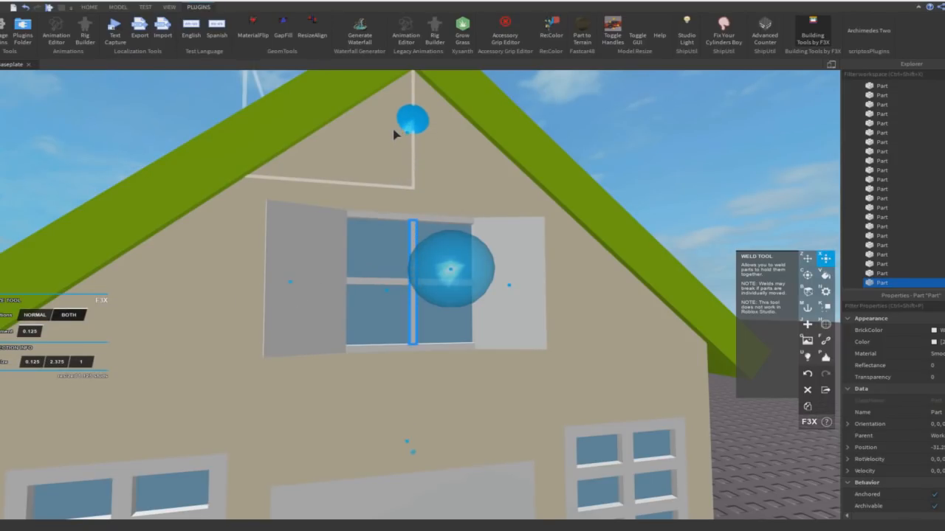
Place copies of the vertical centre bar 0.625 studs to either side of it in the gable window
{"action": "right_click_drag", "start_coordinate": [432, 207], "coordinate": [609, 314]}
{"action": "key", "text": "z"}
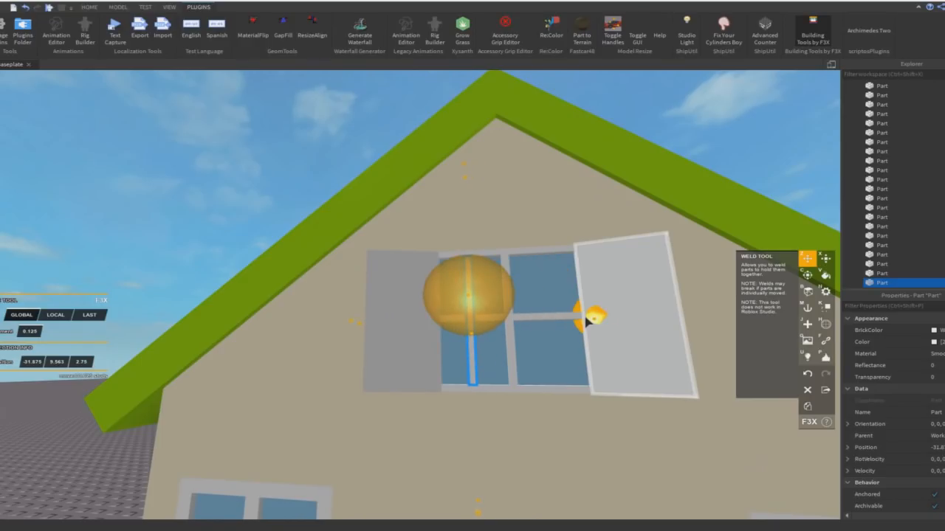
{"action": "mouse_move", "coordinate": [584, 313]}
{"action": "left_mouse_down"}
{"action": "mouse_move", "coordinate": [546, 318]}
{"action": "mouse_move", "coordinate": [588, 317]}
{"action": "left_mouse_up"}
{"action": "key", "text": "d"}
{"action": "left_click_drag", "start_coordinate": [412, 318], "coordinate": [505, 326]}
{"action": "scroll", "coordinate": [567, 190], "scroll_direction": "down", "scroll_amount": 5}
{"action": "left_click", "coordinate": [579, 149]}
{"action": "scroll", "coordinate": [578, 149], "scroll_direction": "down", "scroll_amount": 4}
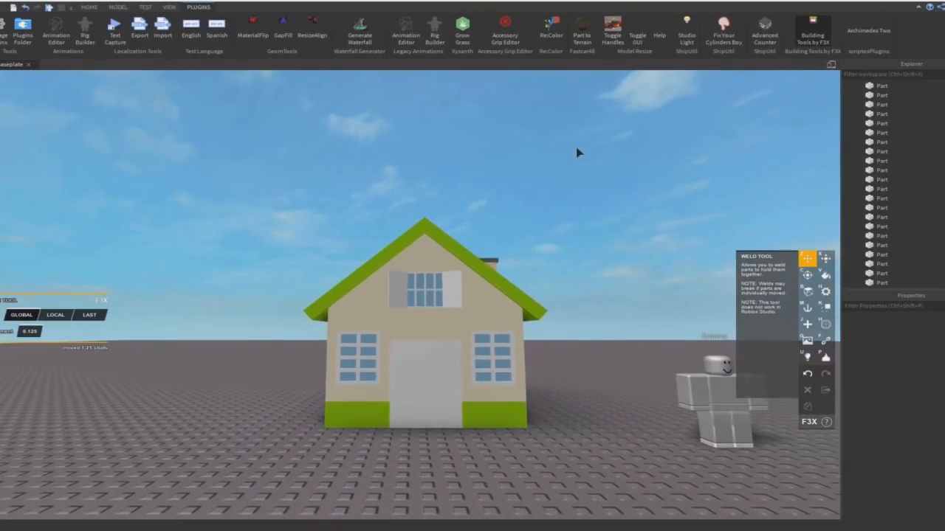
Place copies of the crossbar above and below the middle one to complete the gable window's grid
{"action": "scroll", "coordinate": [446, 296], "scroll_direction": "up", "scroll_amount": 8}
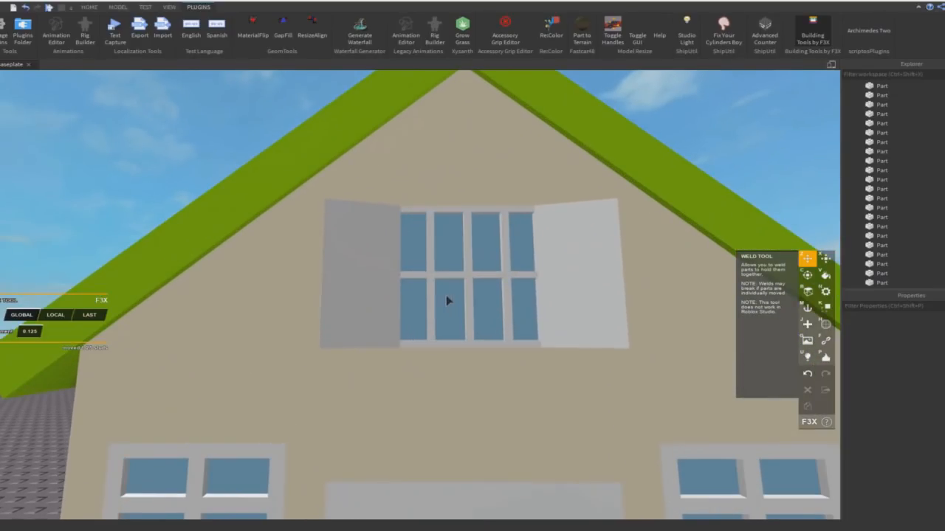
{"action": "left_click", "coordinate": [444, 277]}
{"action": "key", "text": "ctrl+d"}
{"action": "left_click_drag", "start_coordinate": [470, 174], "coordinate": [389, 133]}
{"action": "scroll", "coordinate": [531, 170], "scroll_direction": "down", "scroll_amount": 7}
{"action": "left_click", "coordinate": [531, 168]}
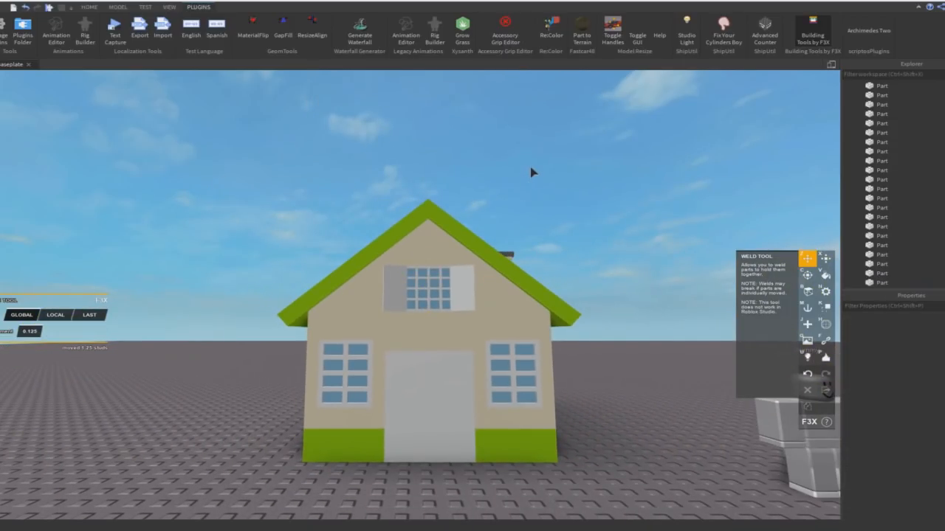
{"action": "key", "text": "q"}
{"action": "key", "text": "e"}
{"action": "key", "text": "d"}
{"action": "key", "text": "s"}
{"action": "right_click_drag", "start_coordinate": [548, 240], "coordinate": [548, 240]}
{"action": "key", "text": "a"}
{"action": "key", "text": "w"}
{"action": "left_click", "coordinate": [427, 352]}
{"action": "key", "text": "w"}
{"action": "key", "text": "x"}
{"action": "key", "text": "q"}
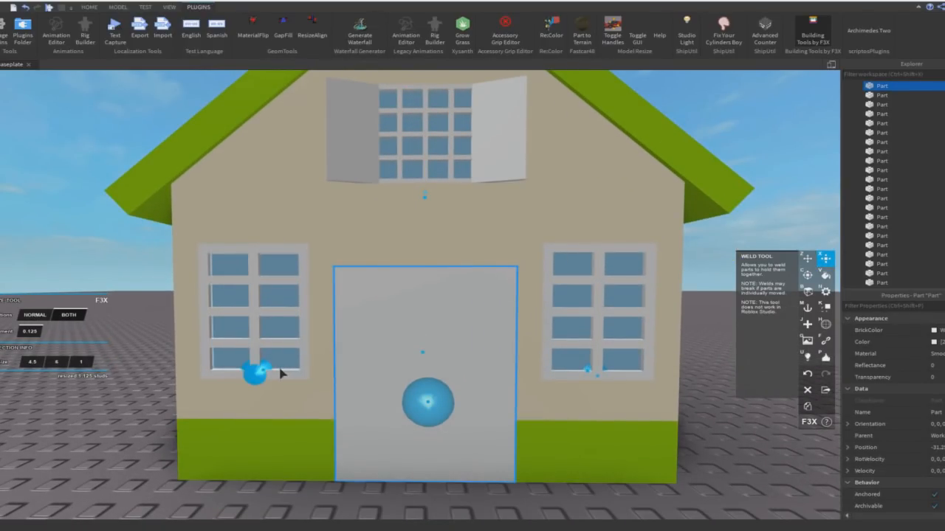
{"action": "mouse_move", "coordinate": [266, 374]}
{"action": "left_mouse_down"}
{"action": "mouse_move", "coordinate": [274, 372]}
{"action": "mouse_move", "coordinate": [259, 369]}
{"action": "left_mouse_up"}
{"action": "key", "text": "s"}
{"action": "left_click", "coordinate": [253, 382]}
{"action": "right_click_drag", "start_coordinate": [253, 381], "coordinate": [251, 376]}
{"action": "key", "text": "w"}
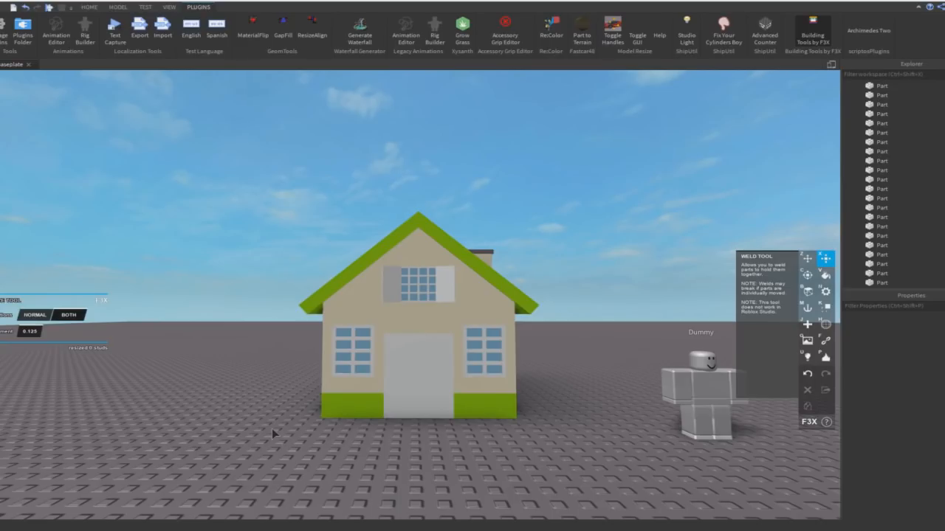
Select the entire house, duplicate it and place the copy to the right of the original
{"action": "left_click_drag", "start_coordinate": [305, 179], "coordinate": [568, 461]}
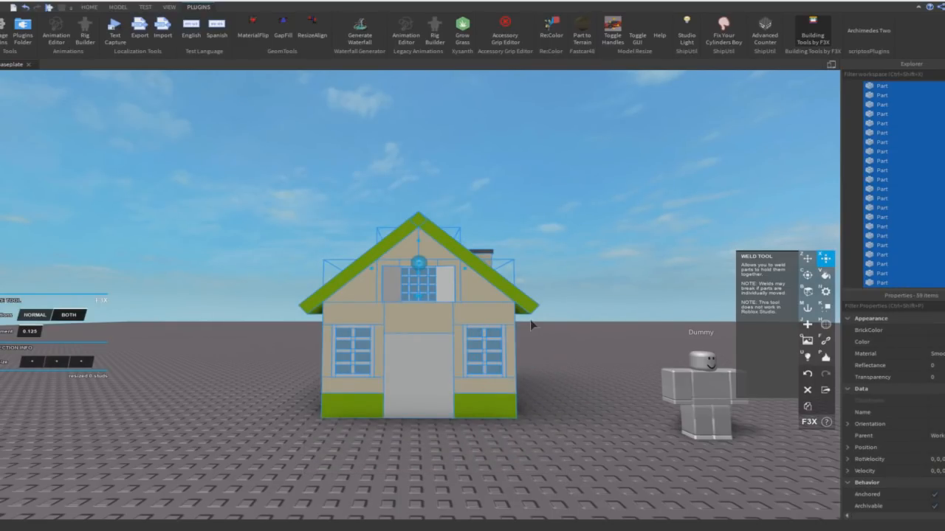
{"action": "key", "text": "ctrl+2"}
{"action": "key", "text": "ctrl+d"}
{"action": "key", "text": "d"}
{"action": "left_click_drag", "start_coordinate": [551, 317], "coordinate": [626, 336]}
{"action": "key", "text": "w"}
{"action": "right_click_drag", "start_coordinate": [625, 337], "coordinate": [611, 342]}
{"action": "scroll", "coordinate": [610, 342], "scroll_direction": "down", "scroll_amount": 10}
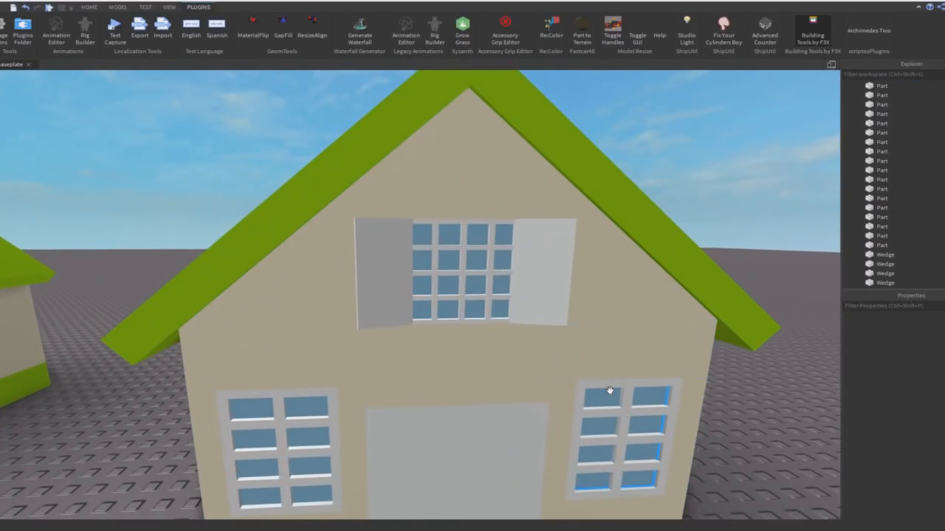
Set the material of the blue panes in the duplicate house's two lower windows and gable window to Glass
{"action": "left_click", "coordinate": [607, 391]}
{"action": "left_click", "coordinate": [282, 466]}
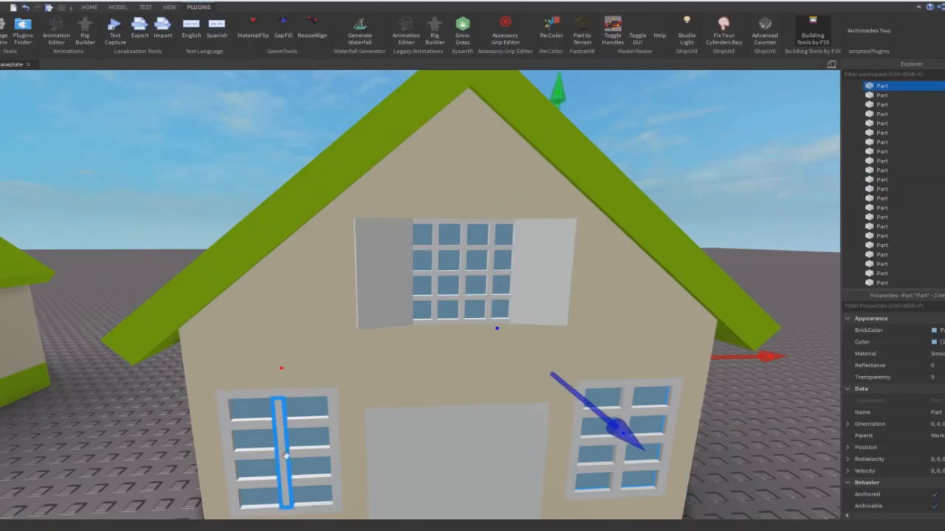
{"action": "left_click", "coordinate": [307, 439], "text": "ctrl"}
{"action": "left_click", "coordinate": [933, 353]}
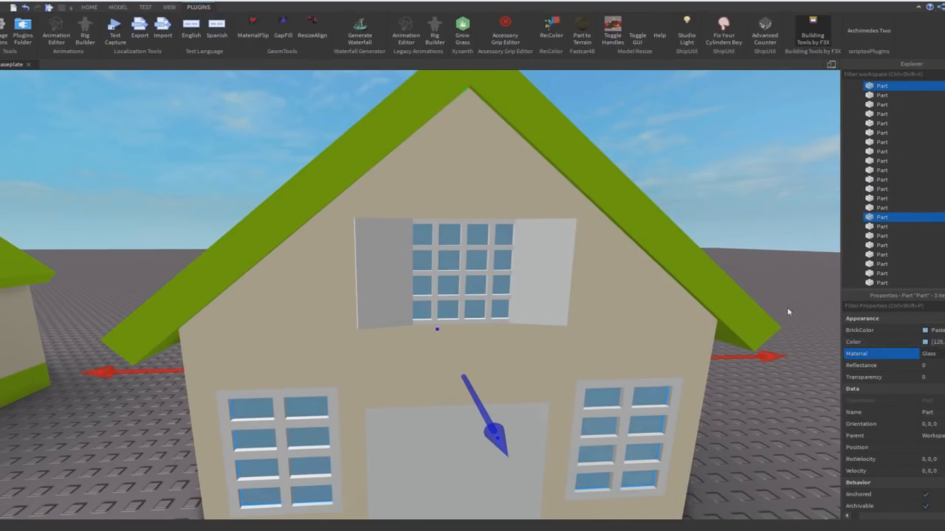
{"action": "right_click_drag", "start_coordinate": [656, 276], "coordinate": [655, 268]}
{"action": "scroll", "coordinate": [656, 268], "scroll_direction": "down", "scroll_amount": 3}
Select both gable shutters and all the frame pieces and grid bars of the gable window
{"action": "left_click", "coordinate": [564, 274]}
{"action": "left_click", "coordinate": [497, 310]}
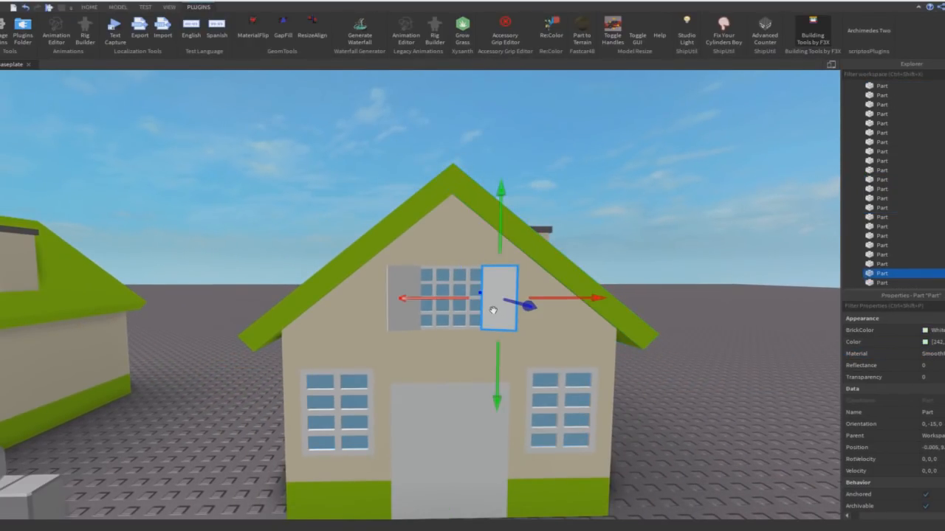
{"action": "scroll", "coordinate": [458, 284], "scroll_direction": "up", "scroll_amount": 2}
{"action": "left_click", "coordinate": [388, 253], "text": "ctrl"}
{"action": "scroll", "coordinate": [414, 249], "scroll_direction": "up", "scroll_amount": 3}
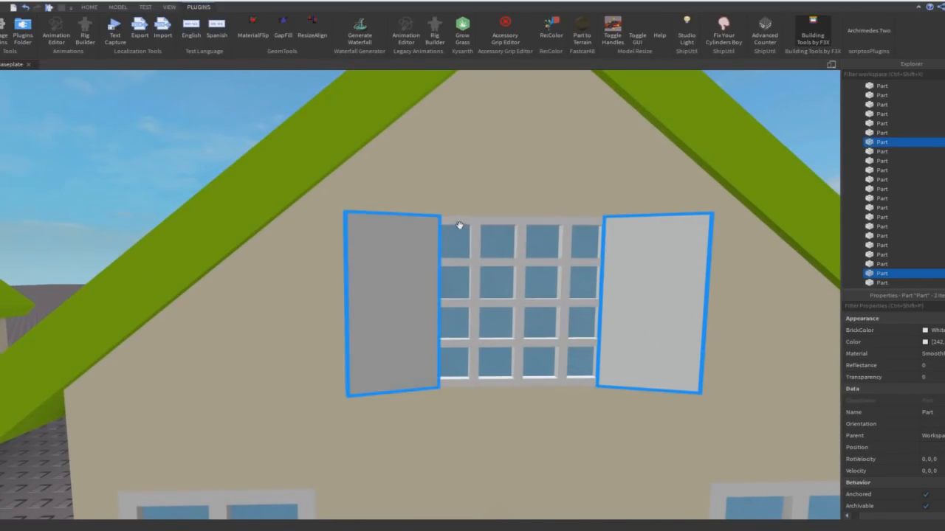
{"action": "left_click", "coordinate": [461, 222], "text": "ctrl"}
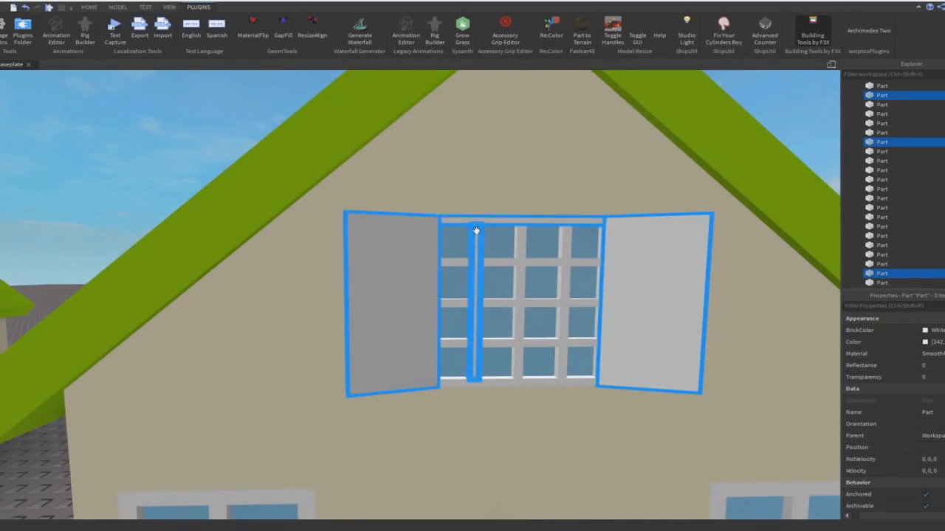
{"action": "left_click", "coordinate": [476, 234], "text": "ctrl"}
{"action": "left_click", "coordinate": [523, 247], "text": "ctrl"}
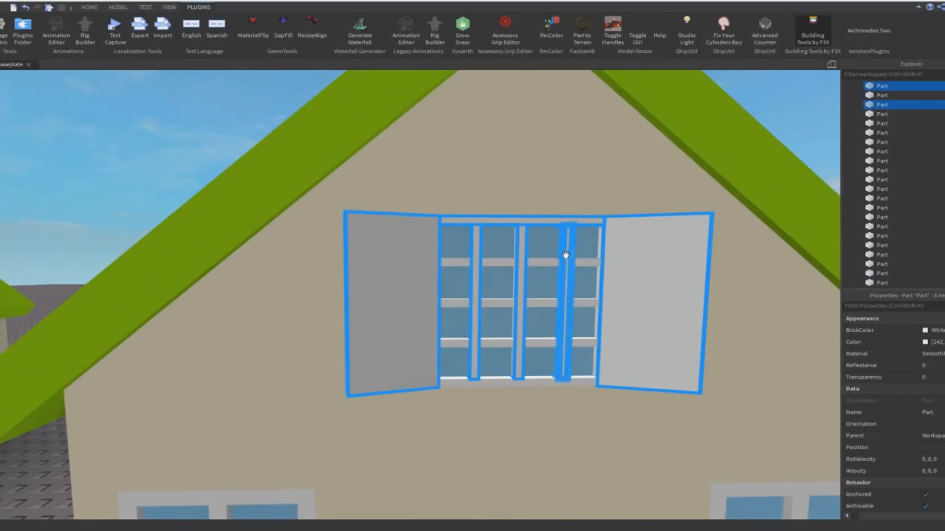
{"action": "left_click", "coordinate": [566, 254], "text": "ctrl"}
{"action": "left_click", "coordinate": [551, 262], "text": "ctrl"}
{"action": "left_click", "coordinate": [531, 301], "text": "ctrl"}
{"action": "left_click", "coordinate": [542, 342], "text": "ctrl"}
{"action": "left_click", "coordinate": [493, 380], "text": "ctrl"}
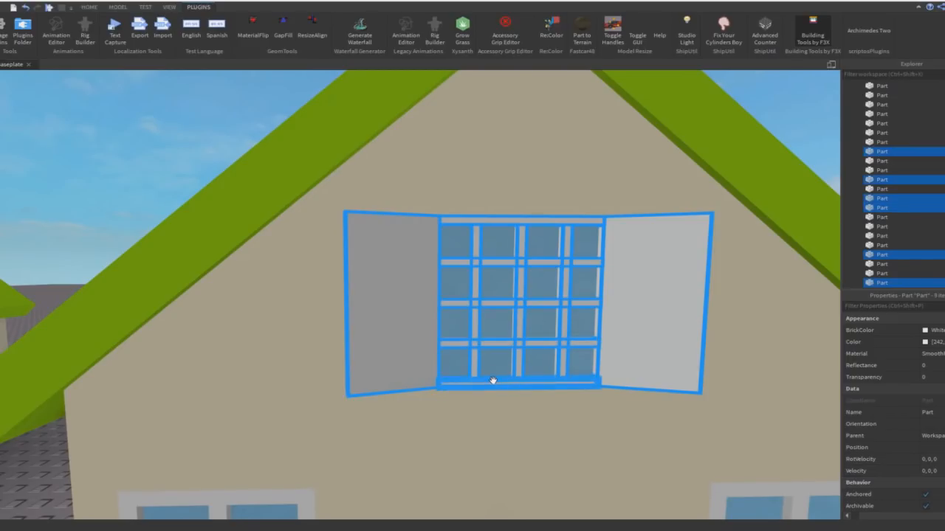
Add the front door and all frame pieces and bars of the lower window left of it to the selection
{"action": "right_click_drag", "start_coordinate": [490, 358], "coordinate": [490, 358]}
{"action": "key", "text": "w"}
{"action": "left_click", "coordinate": [226, 291], "text": "ctrl"}
{"action": "right_click_drag", "start_coordinate": [225, 290], "coordinate": [226, 290]}
{"action": "left_click", "coordinate": [344, 259], "text": "ctrl"}
{"action": "right_click_drag", "start_coordinate": [344, 265], "coordinate": [331, 264]}
{"action": "key", "text": "w"}
{"action": "left_click", "coordinate": [331, 264], "text": "ctrl"}
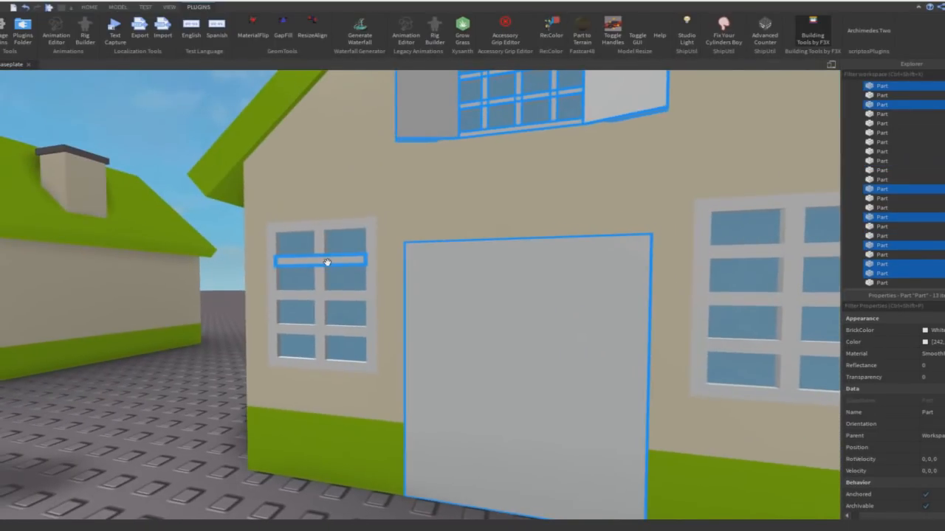
{"action": "left_click", "coordinate": [318, 228], "text": "ctrl"}
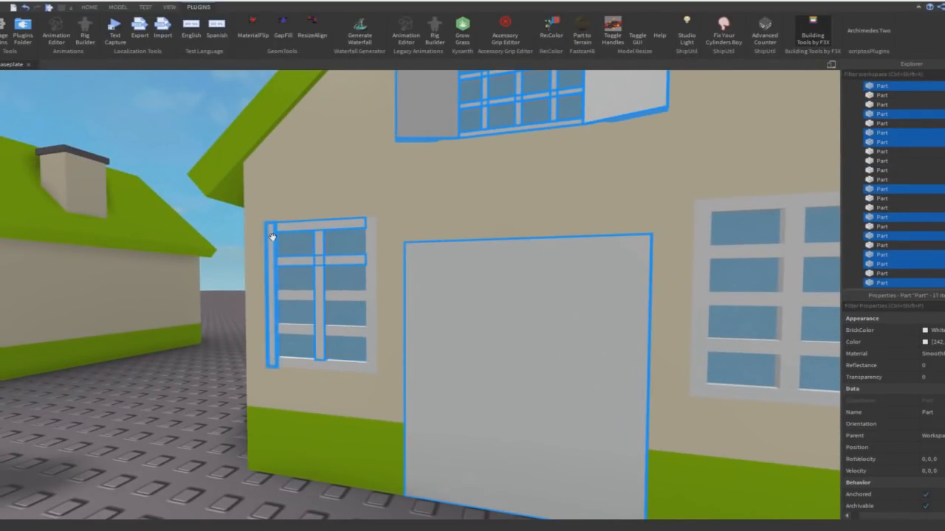
{"action": "left_click", "coordinate": [373, 247], "text": "ctrl"}
{"action": "left_click", "coordinate": [342, 297], "text": "ctrl"}
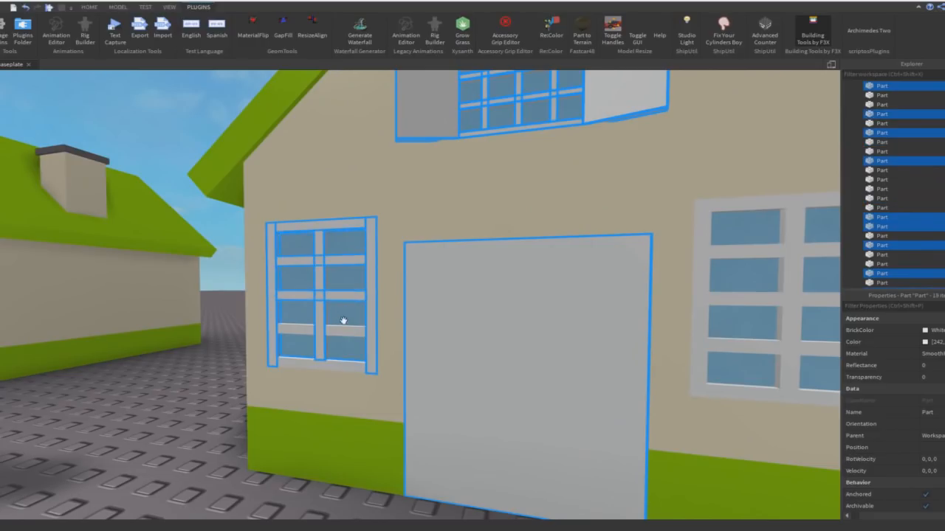
{"action": "left_click", "coordinate": [359, 336], "text": "ctrl"}
{"action": "left_click", "coordinate": [345, 366], "text": "ctrl"}
Add the frame and bars of the window right of the door, and set all selected white parts' material to Wood
{"action": "key", "text": "d"}
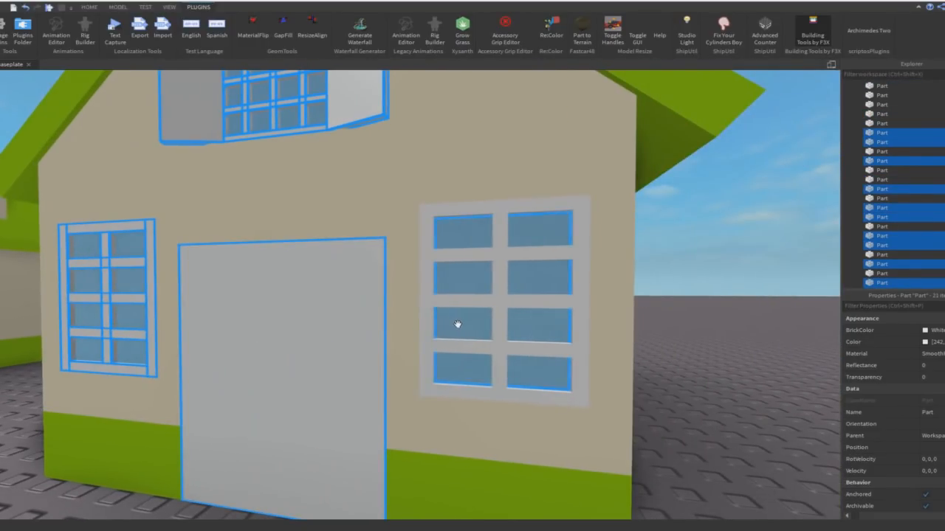
{"action": "left_click", "coordinate": [461, 355], "text": "ctrl"}
{"action": "left_click", "coordinate": [456, 299], "text": "ctrl"}
{"action": "left_click", "coordinate": [502, 281], "text": "ctrl"}
{"action": "left_click", "coordinate": [481, 258], "text": "ctrl"}
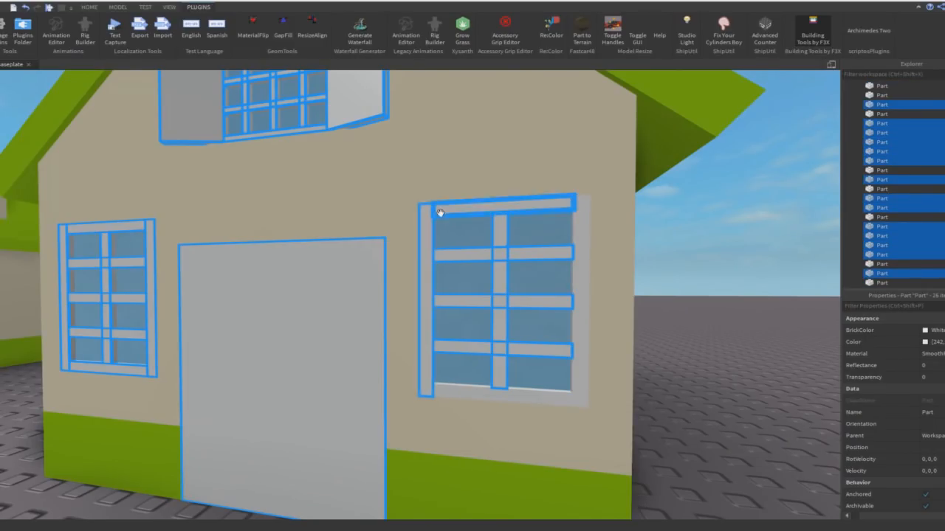
{"action": "left_click", "coordinate": [423, 211], "text": "ctrl"}
{"action": "left_click", "coordinate": [581, 210], "text": "ctrl"}
{"action": "left_click", "coordinate": [538, 399], "text": "ctrl"}
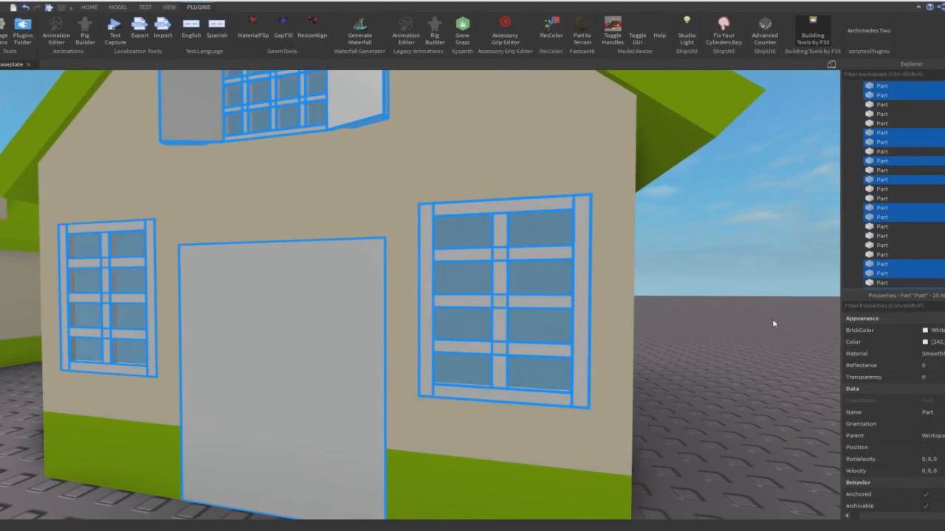
{"action": "left_click", "coordinate": [906, 356]}
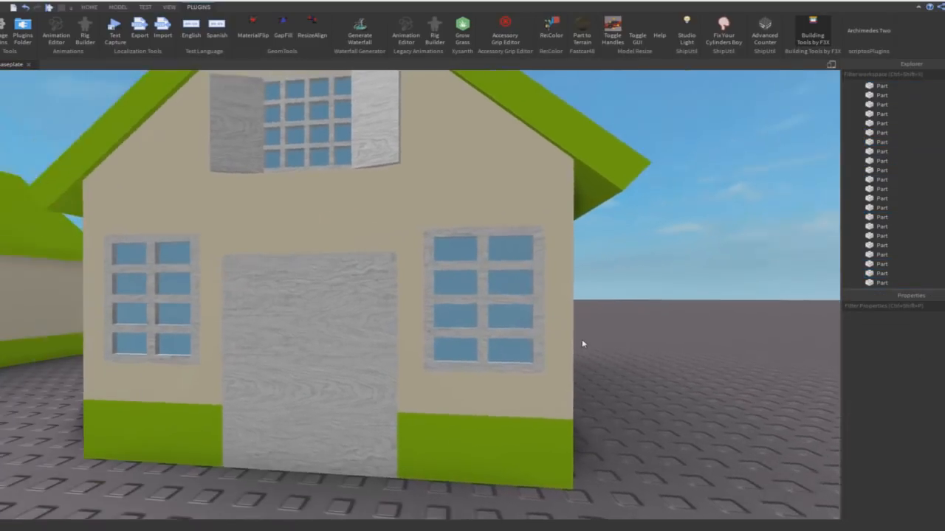
Set the material of the duplicate house's chimney shaft to Brick
{"action": "key", "text": "s"}
{"action": "key", "text": "w"}
{"action": "key", "text": "d"}
{"action": "key", "text": "s"}
{"action": "key", "text": "a"}
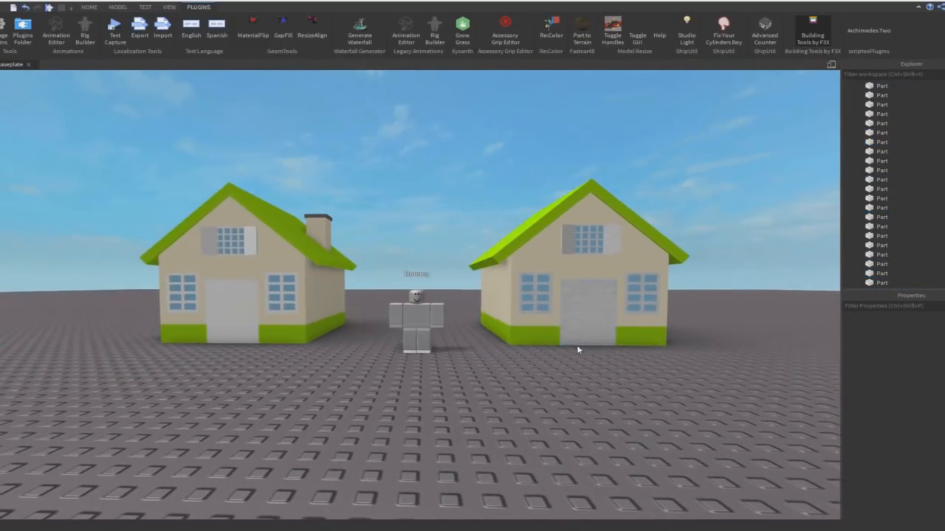
{"action": "key", "text": "w"}
{"action": "key", "text": "e"}
{"action": "key", "text": "d"}
{"action": "left_click", "coordinate": [443, 323]}
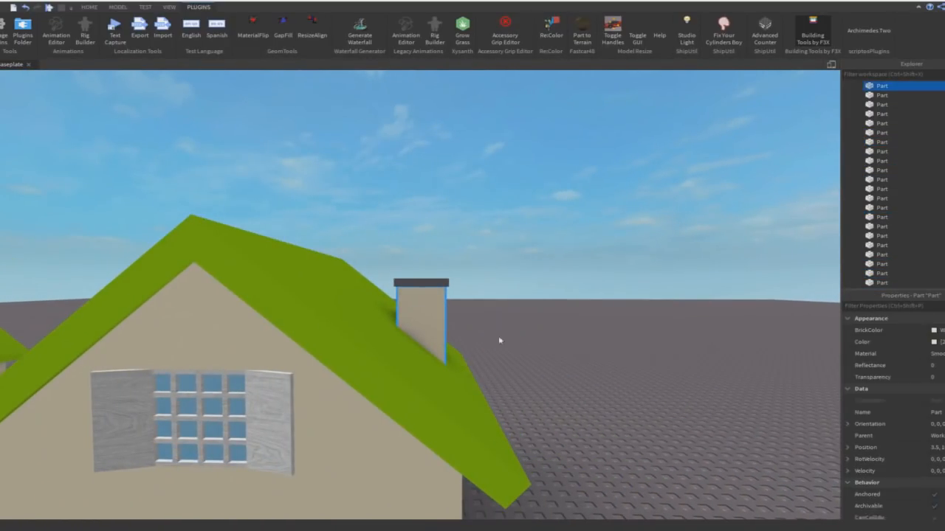
{"action": "left_click", "coordinate": [933, 353]}
{"action": "left_click", "coordinate": [579, 360]}
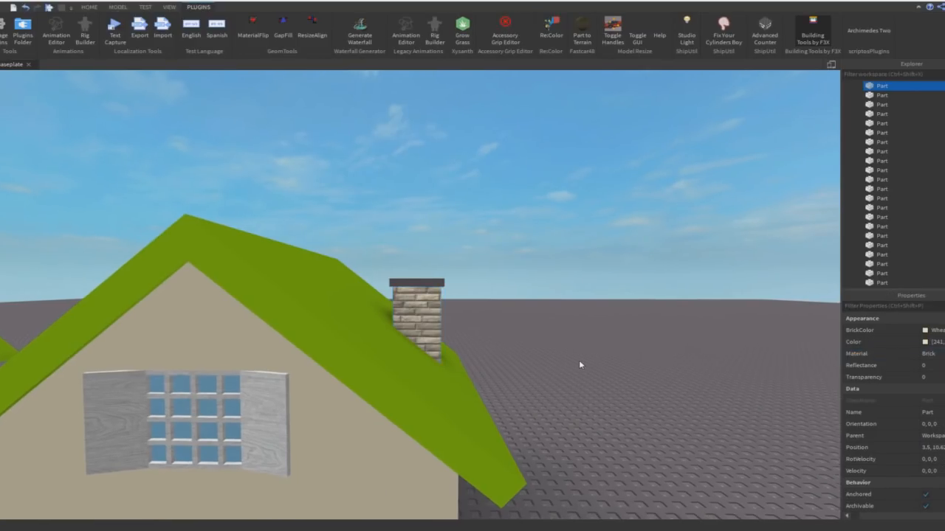
Select the beige wall sections on the duplicate's front, including the gable and the strips around the door and windows
{"action": "key", "text": "s"}
{"action": "key", "text": "q"}
{"action": "right_click_drag", "start_coordinate": [578, 360], "coordinate": [402, 377]}
{"action": "left_click", "coordinate": [371, 351]}
{"action": "left_click", "coordinate": [287, 270], "text": "ctrl"}
{"action": "left_click", "coordinate": [253, 285], "text": "ctrl"}
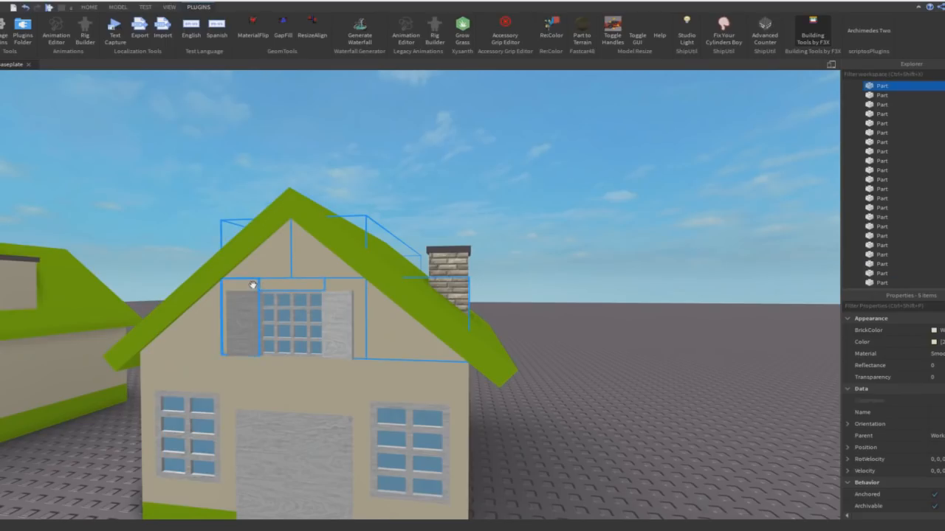
{"action": "left_click", "coordinate": [217, 311], "text": "shift"}
{"action": "left_click", "coordinate": [270, 364], "text": "shift"}
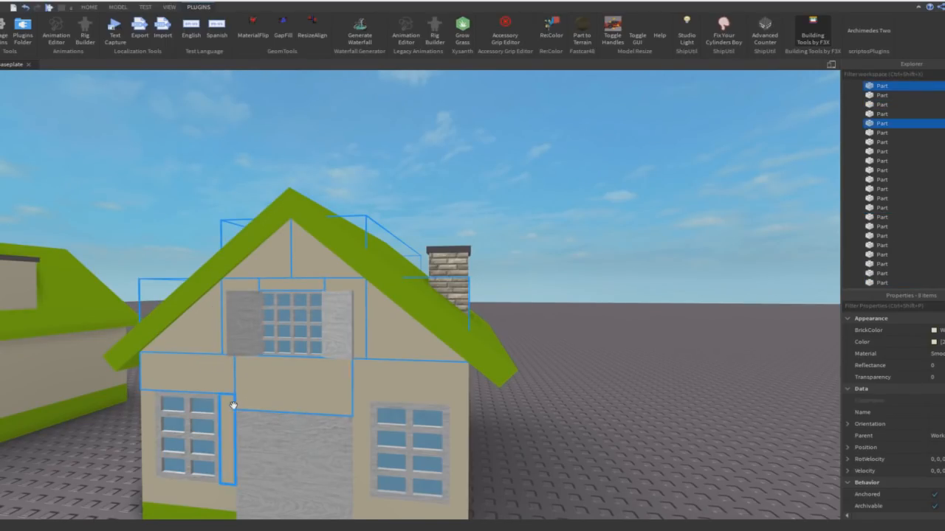
{"action": "left_click", "coordinate": [367, 426], "text": "shift"}
{"action": "left_click", "coordinate": [411, 504], "text": "shift"}
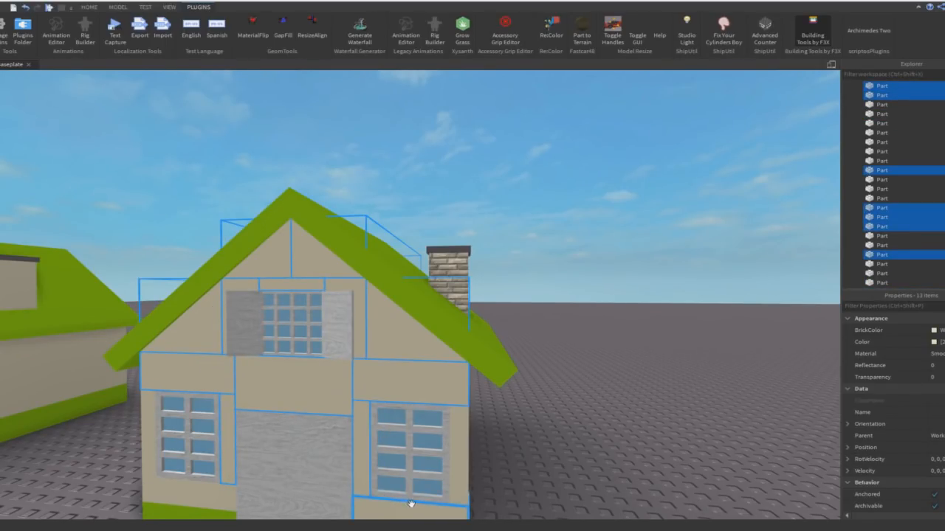
{"action": "left_click", "coordinate": [452, 489], "text": "shift"}
{"action": "left_click", "coordinate": [158, 493], "text": "shift"}
{"action": "left_click", "coordinate": [146, 460], "text": "shift"}
Add the beige side and back wall sections of the duplicate house to the selection
{"action": "right_click_drag", "start_coordinate": [145, 460], "coordinate": [564, 351]}
{"action": "left_click", "coordinate": [439, 361], "text": "shift"}
{"action": "left_click", "coordinate": [564, 350], "text": "shift"}
{"action": "left_click", "coordinate": [652, 339], "text": "shift"}
{"action": "right_click_drag", "start_coordinate": [652, 338], "coordinate": [740, 329]}
{"action": "key", "text": "s"}
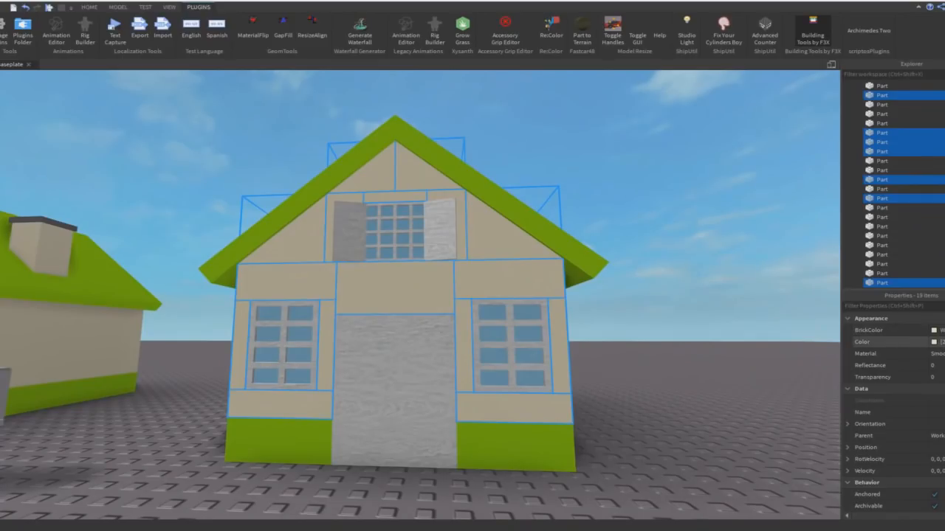
Try Sand on the selected walls, and settle on WoodPlanks as their material
{"action": "left_click", "coordinate": [936, 354]}
{"action": "key", "text": "s"}
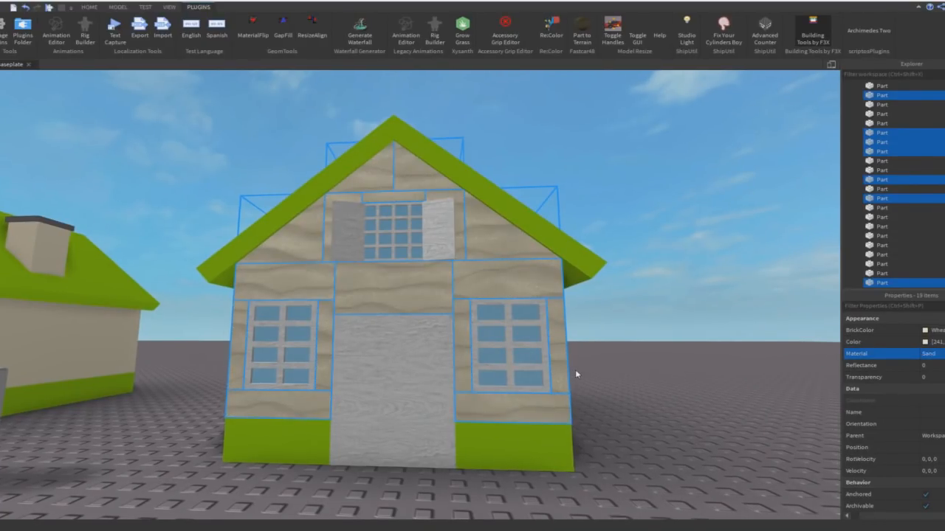
{"action": "right_click_drag", "start_coordinate": [576, 373], "coordinate": [574, 374]}
{"action": "key", "text": "w"}
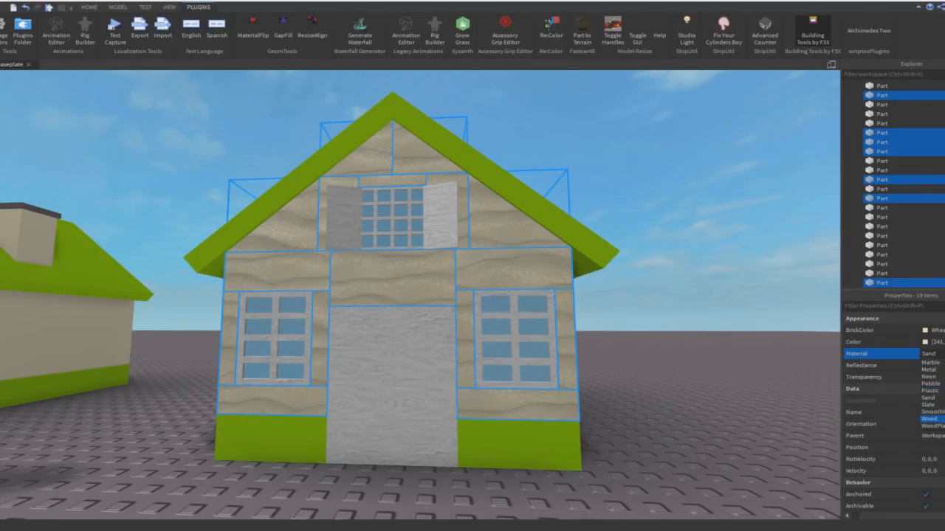
{"action": "left_click", "coordinate": [932, 426]}
{"action": "right_click_drag", "start_coordinate": [796, 404], "coordinate": [794, 404]}
{"action": "key", "text": "e"}
{"action": "left_click", "coordinate": [716, 372]}
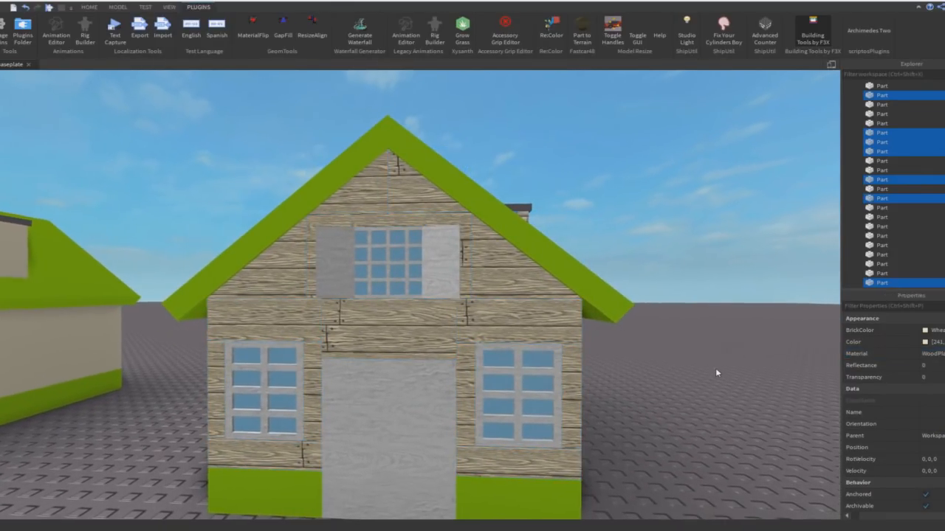
Select the green roof slabs and base strips around the duplicate house and set their material to Brick
{"action": "right_click_drag", "start_coordinate": [716, 372], "coordinate": [717, 371]}
{"action": "key", "text": "q"}
{"action": "key", "text": "e"}
{"action": "left_click", "coordinate": [492, 257]}
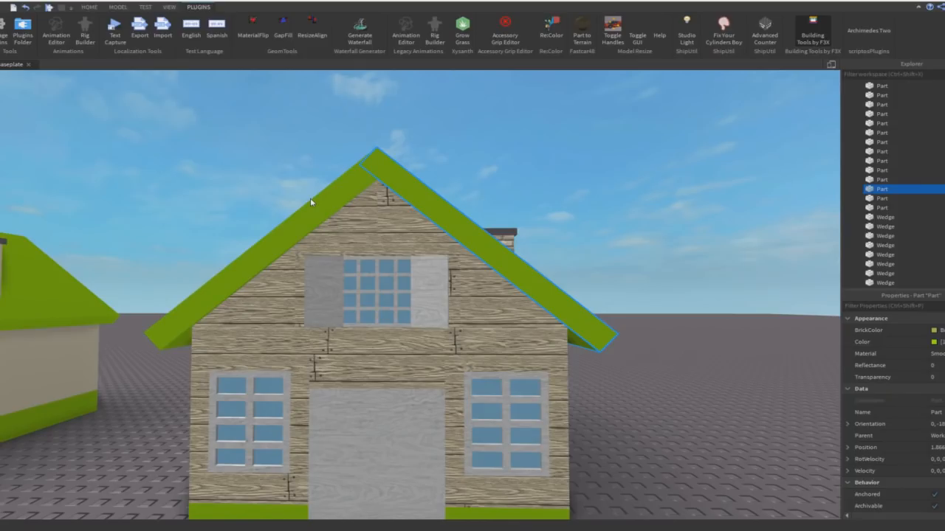
{"action": "left_click", "coordinate": [330, 208], "text": "ctrl"}
{"action": "key", "text": "q"}
{"action": "left_click", "coordinate": [493, 446], "text": "ctrl"}
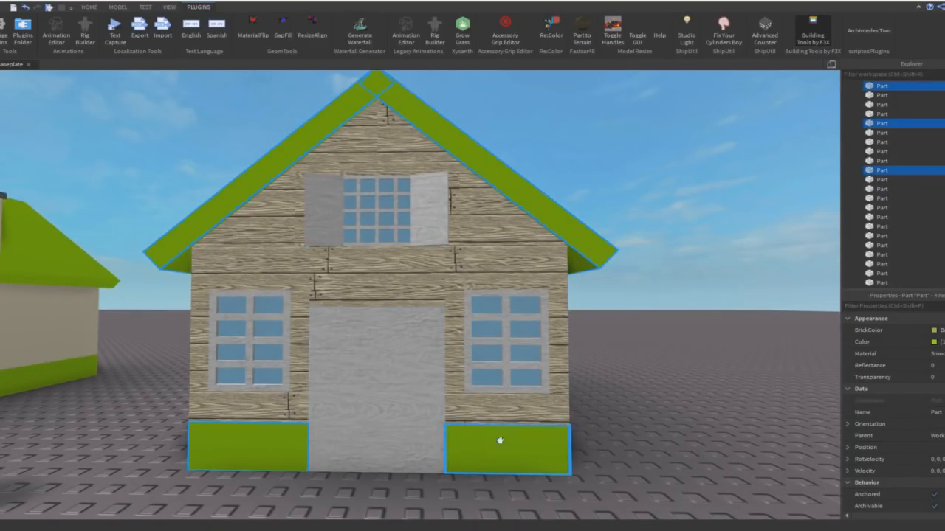
{"action": "right_click_drag", "start_coordinate": [495, 444], "coordinate": [504, 431]}
{"action": "left_click", "coordinate": [578, 504], "text": "ctrl"}
{"action": "right_click_drag", "start_coordinate": [598, 220], "coordinate": [600, 220]}
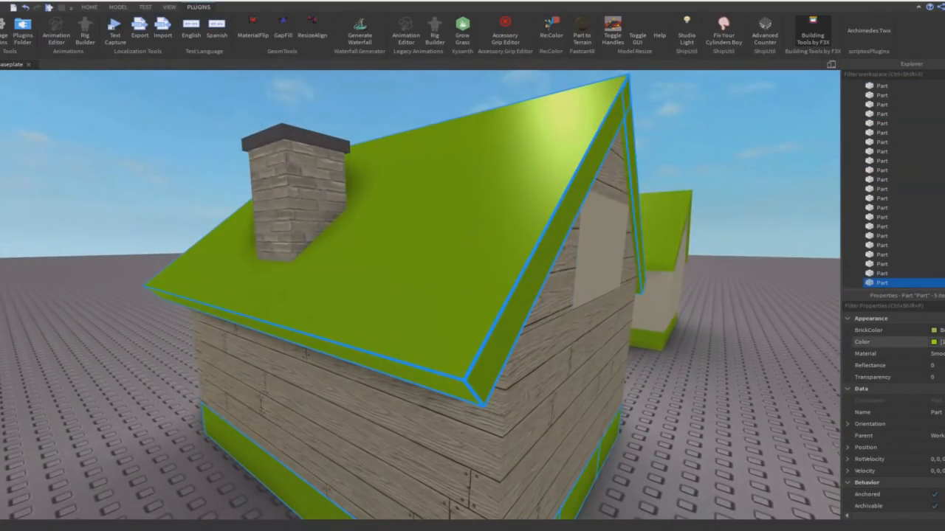
{"action": "left_click", "coordinate": [940, 360]}
Set the plain panel in the duplicate's back gable to the WoodPlanks material
{"action": "left_click", "coordinate": [555, 257]}
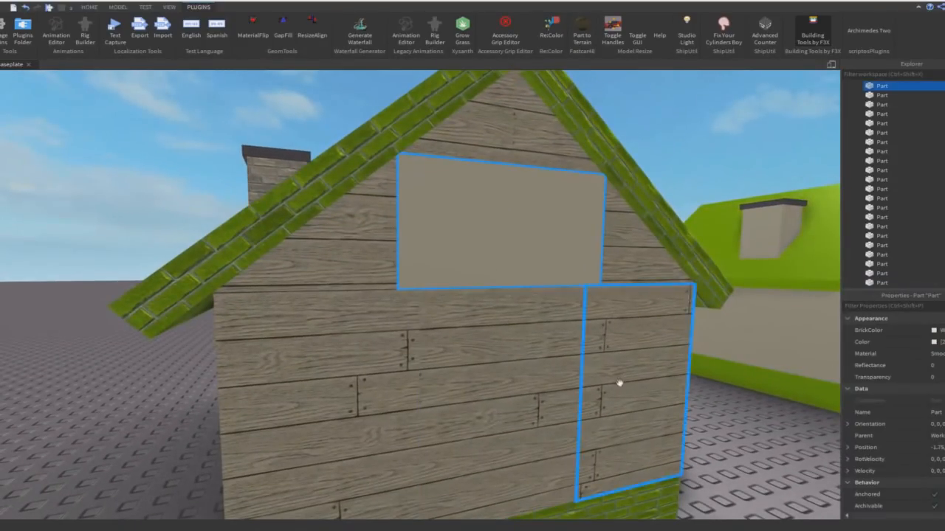
{"action": "left_click", "coordinate": [939, 355]}
{"action": "scroll", "coordinate": [941, 360], "scroll_direction": "down", "scroll_amount": 5}
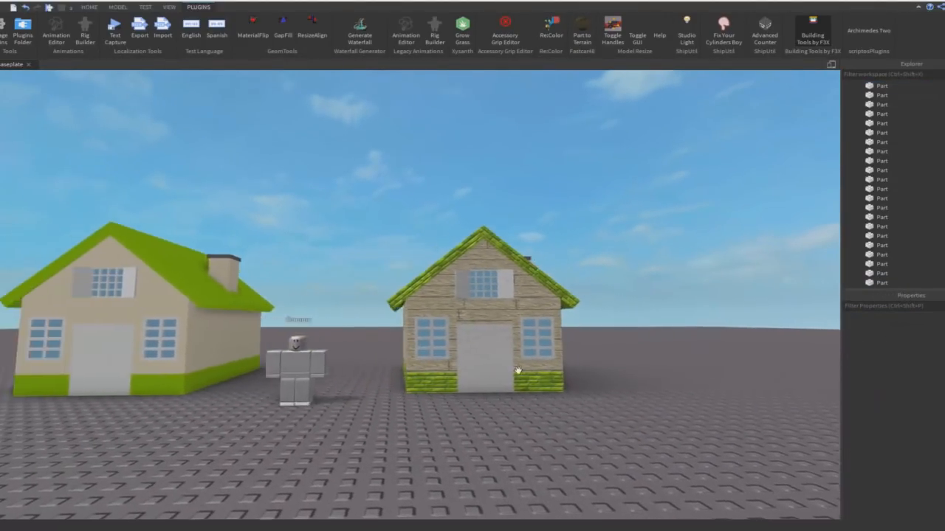
Move the Dummy out from between the houses to the right of the textured duplicate
{"action": "left_click", "coordinate": [416, 369]}
{"action": "key", "text": "ctrl+2"}
{"action": "left_click_drag", "start_coordinate": [352, 362], "coordinate": [689, 378]}
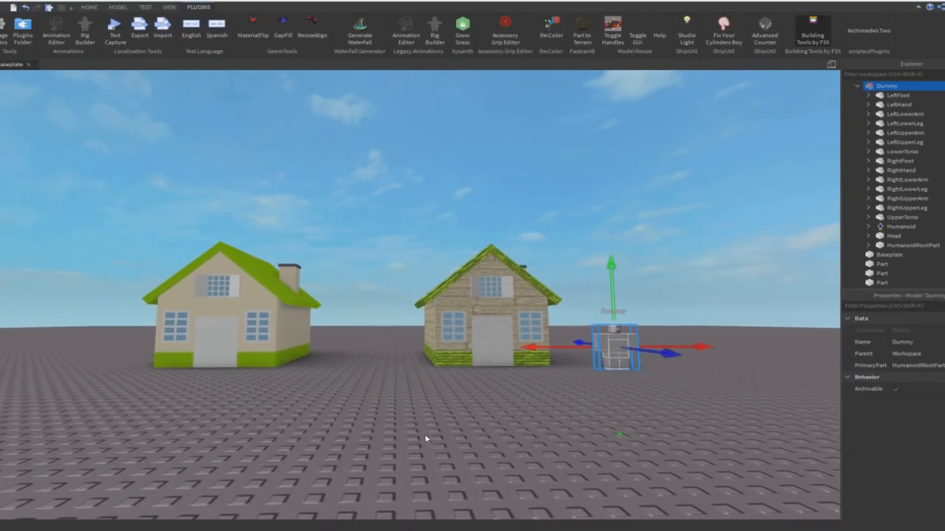
Select the brick roof slabs and the brick base strips on the front and back of the duplicate house
{"action": "left_click_drag", "start_coordinate": [390, 426], "coordinate": [574, 232]}
{"action": "left_click", "coordinate": [570, 246]}
{"action": "key", "text": "w"}
{"action": "left_click", "coordinate": [454, 282]}
{"action": "left_click", "coordinate": [541, 286], "text": "shift"}
{"action": "key", "text": "q"}
{"action": "left_click", "coordinate": [404, 422], "text": "shift"}
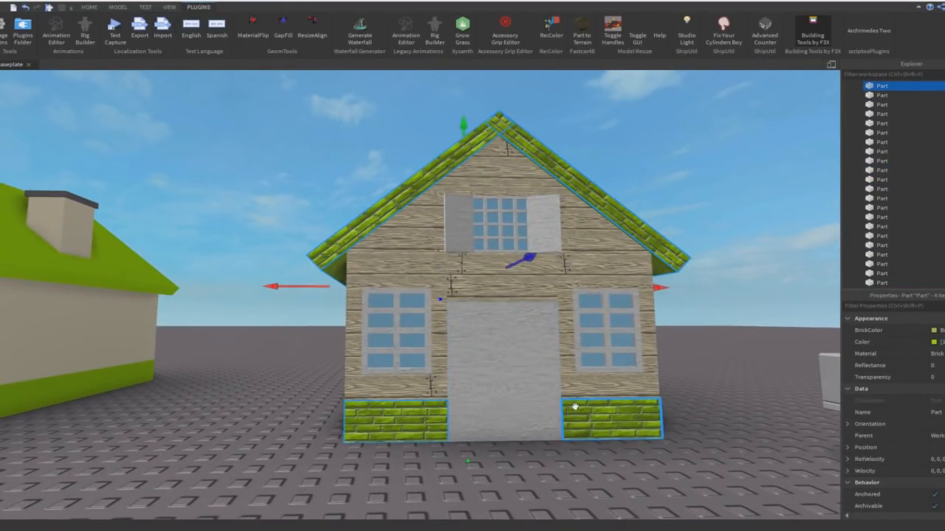
{"action": "left_click", "coordinate": [575, 408], "text": "shift"}
{"action": "right_click_drag", "start_coordinate": [575, 407], "coordinate": [582, 359]}
{"action": "key", "text": "w"}
{"action": "left_click", "coordinate": [595, 502], "text": "shift"}
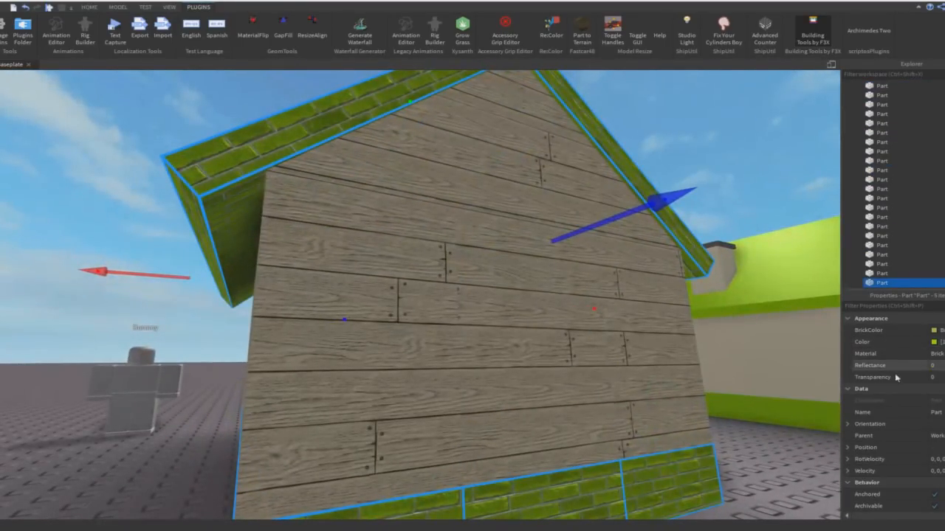
Recolour the selected brick roof and base parts to a muted red with a red component of 193
{"action": "left_click", "coordinate": [936, 342]}
{"action": "left_click", "coordinate": [485, 240]}
{"action": "left_click_drag", "start_coordinate": [484, 240], "coordinate": [462, 232]}
{"action": "left_click_drag", "start_coordinate": [606, 197], "coordinate": [611, 207]}
{"action": "left_click", "coordinate": [468, 220]}
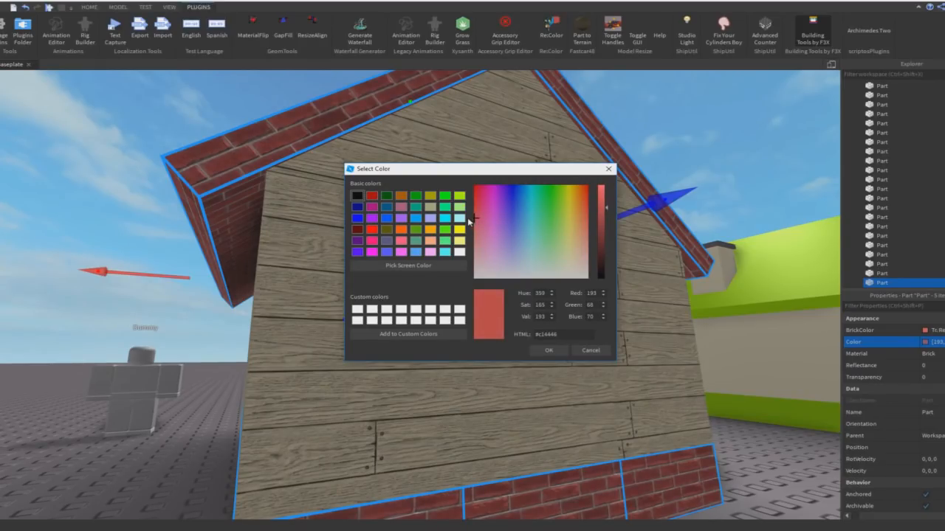
{"action": "left_click", "coordinate": [469, 230]}
{"action": "left_click", "coordinate": [549, 354]}
{"action": "right_click_drag", "start_coordinate": [502, 342], "coordinate": [502, 341]}
{"action": "scroll", "coordinate": [550, 344], "scroll_direction": "down", "scroll_amount": 5}
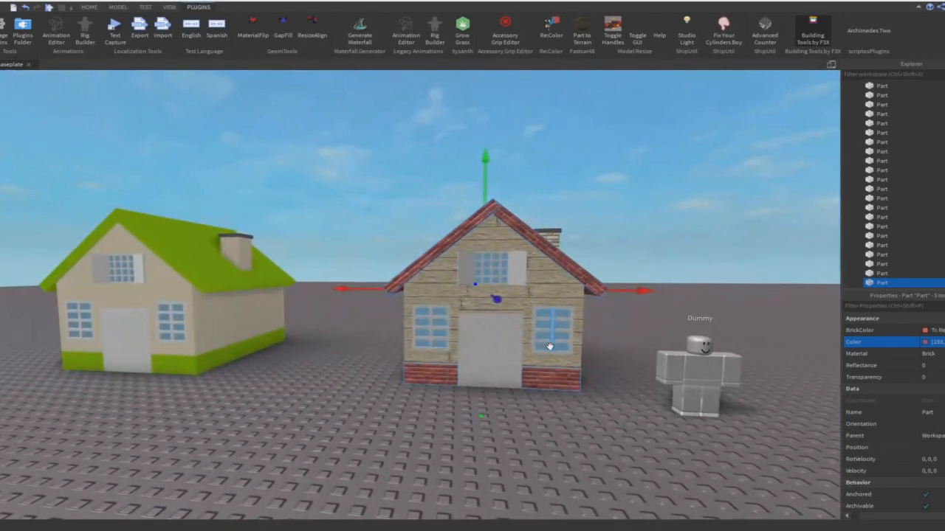
{"action": "left_click", "coordinate": [616, 395]}
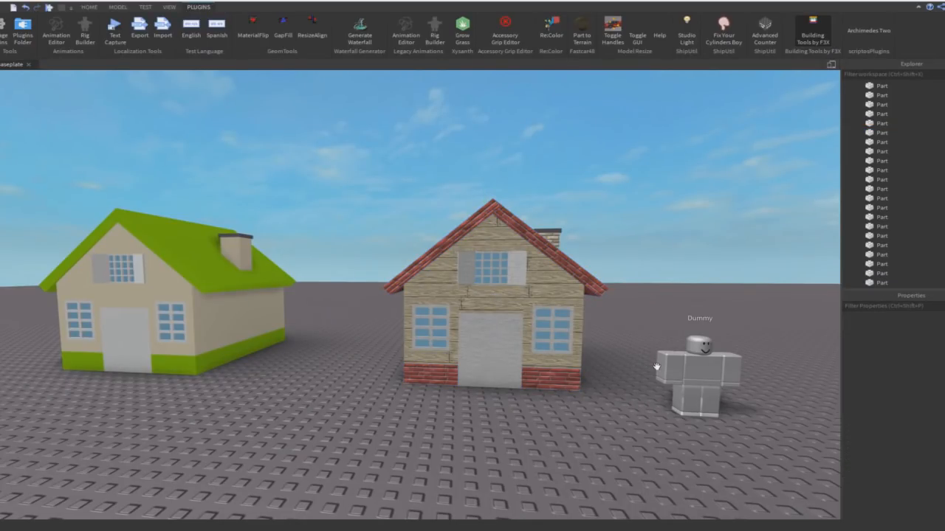
{"action": "key", "text": "d"}
{"action": "key", "text": "w"}
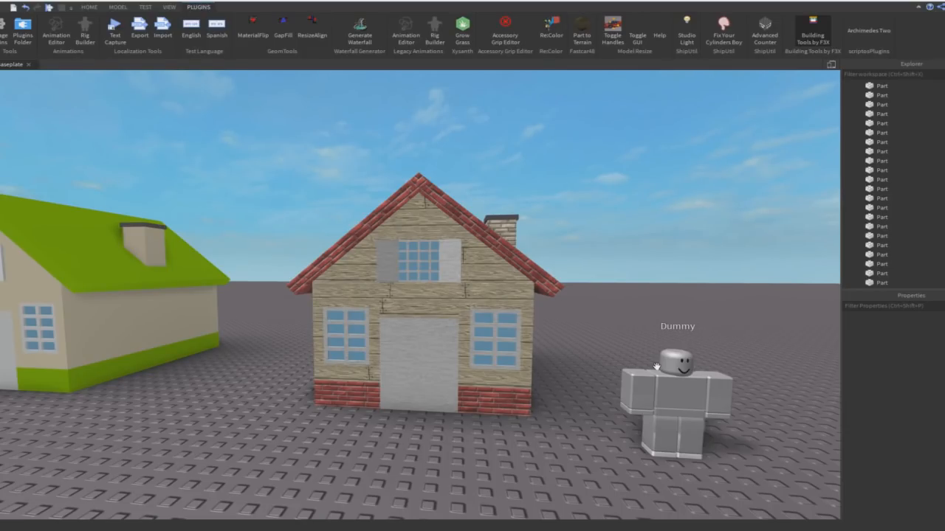
{"action": "key", "text": "a"}
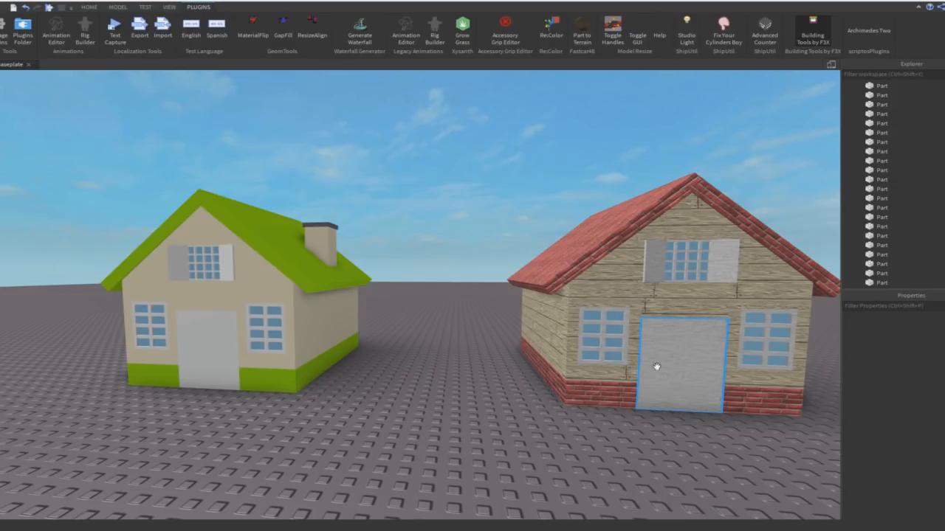
Select the entire original green-roofed house and move it right beside the textured duplicate so their eaves nearly touch
{"action": "key", "text": "s"}
{"action": "key", "text": "a"}
{"action": "left_click_drag", "start_coordinate": [254, 284], "coordinate": [463, 431]}
{"action": "key", "text": "s"}
{"action": "left_click_drag", "start_coordinate": [471, 294], "coordinate": [557, 324]}
{"action": "key", "text": "w"}
{"action": "key", "text": "d"}
{"action": "key", "text": "s"}
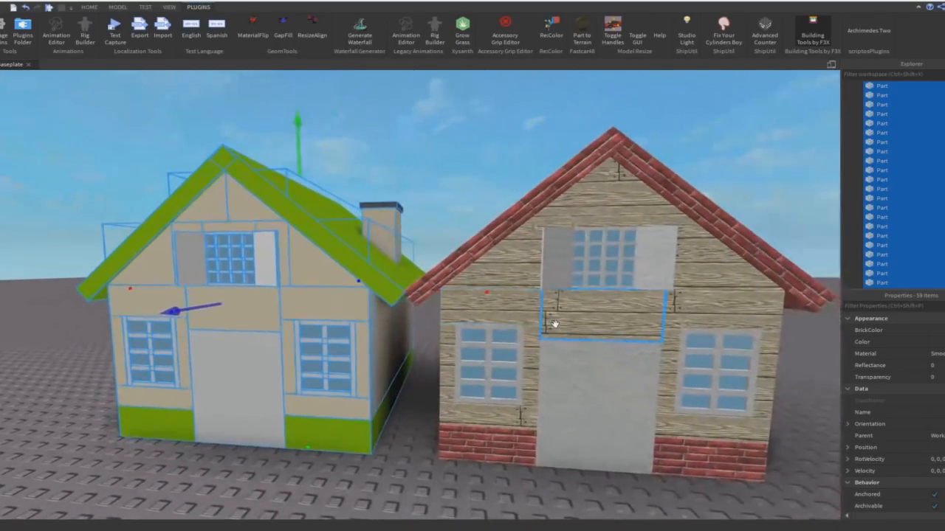
{"action": "left_click_drag", "start_coordinate": [452, 299], "coordinate": [430, 302]}
Select all parts of both houses together and focus the view on them
{"action": "key", "text": "s"}
{"action": "left_click_drag", "start_coordinate": [144, 186], "coordinate": [560, 423]}
{"action": "key", "text": "f"}
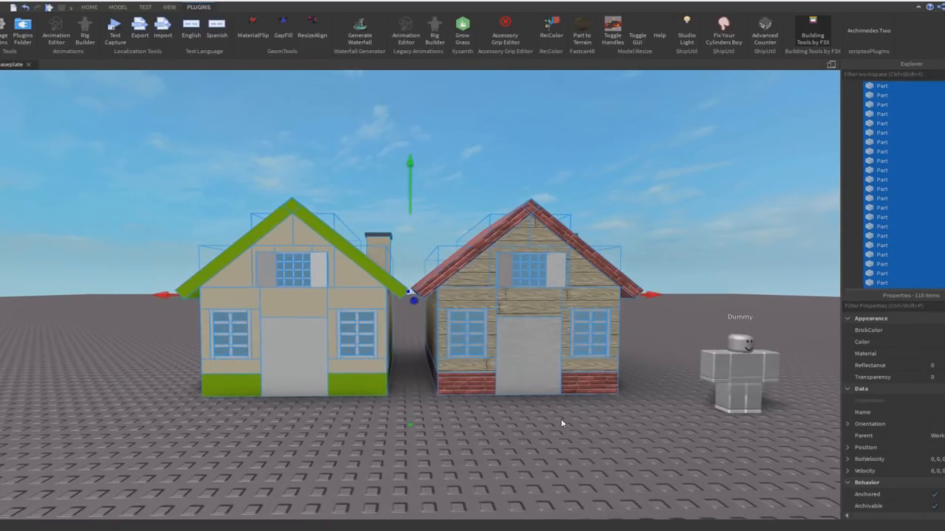